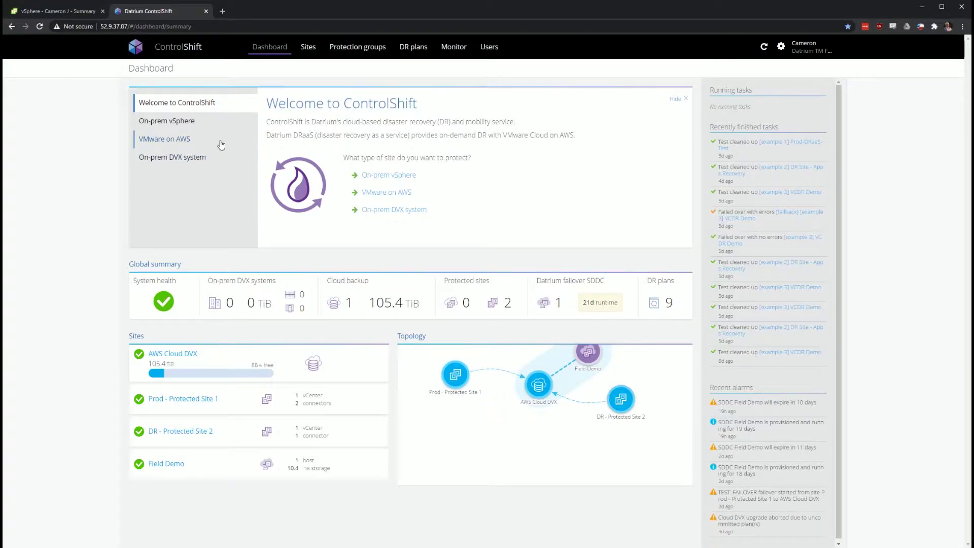
# Show the on-prem vSphere setup guide, then go to the Sites overview
pyautogui.click(250, 120)
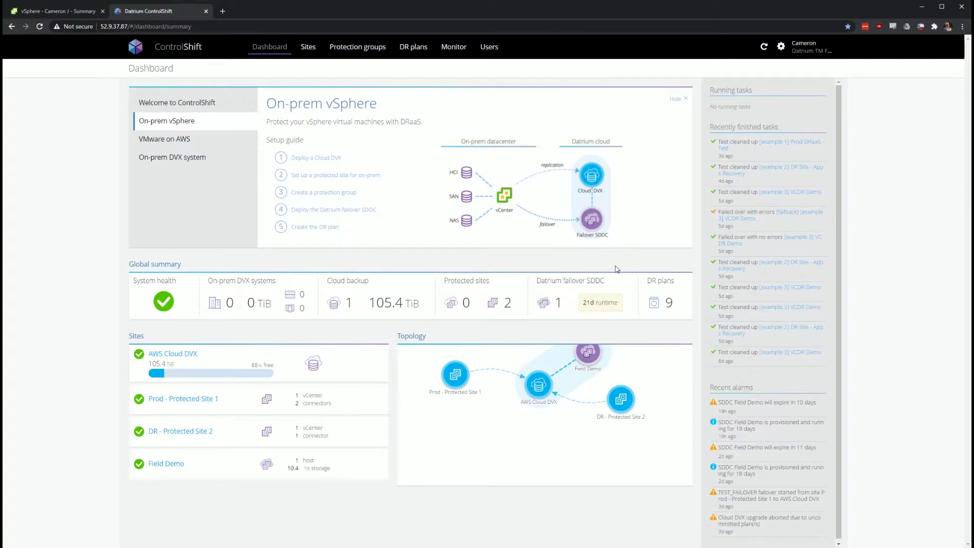
pyautogui.click(310, 47)
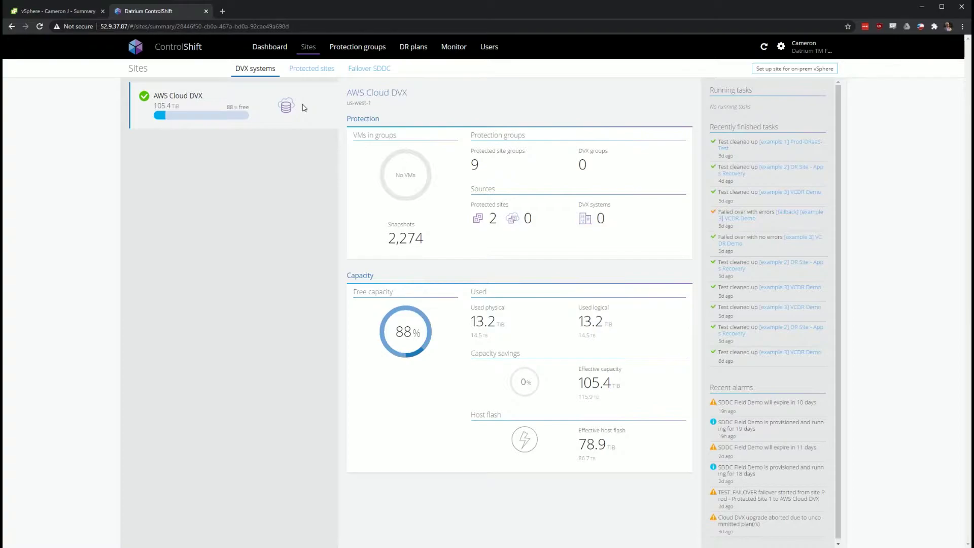
# On Protected sites, start a site named 'Test' in Chicago time zone, then cancel it
pyautogui.click(327, 70)
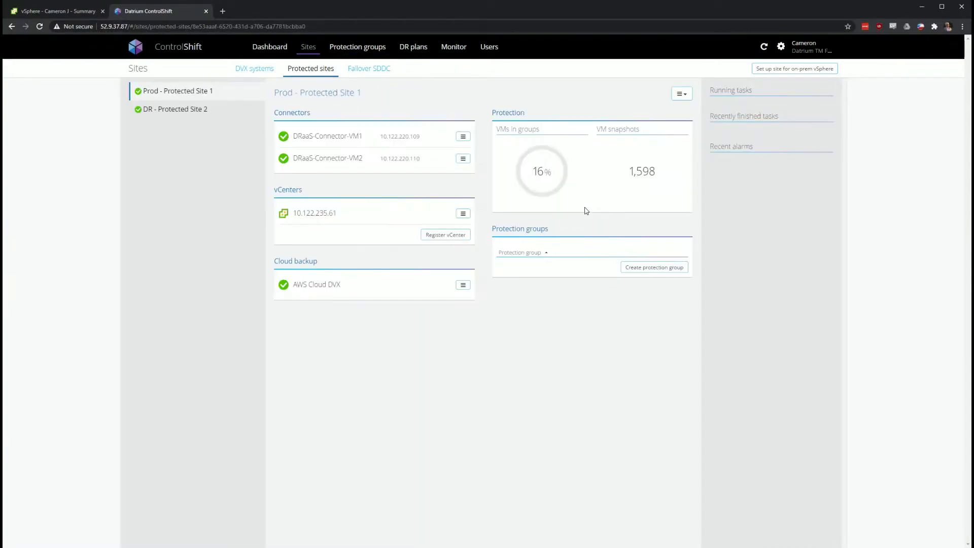
pyautogui.click(797, 69)
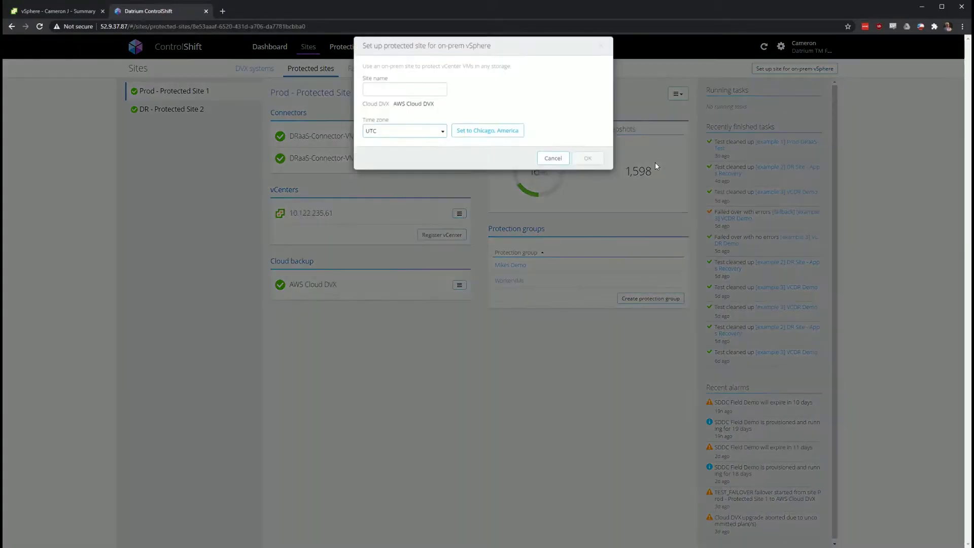
pyautogui.click(407, 95)
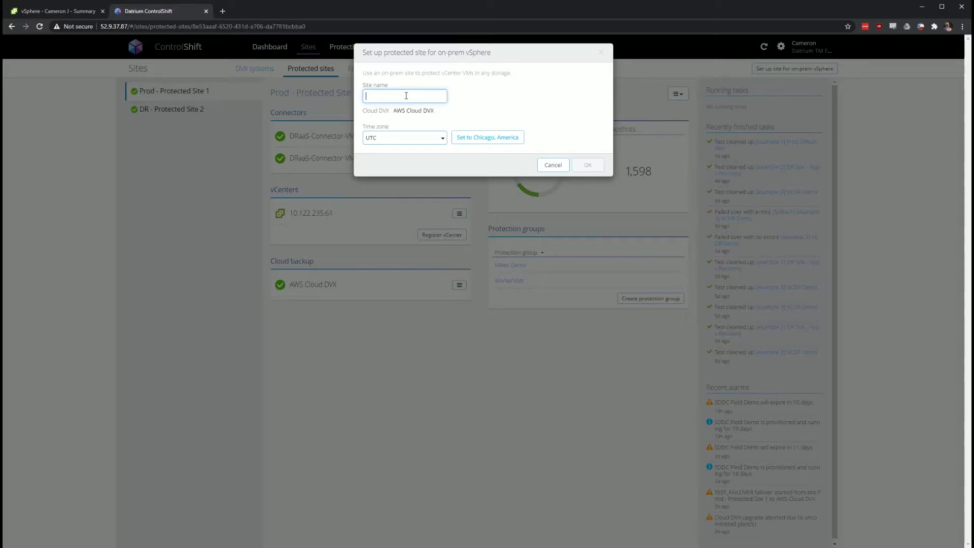
pyautogui.write('Test 1')
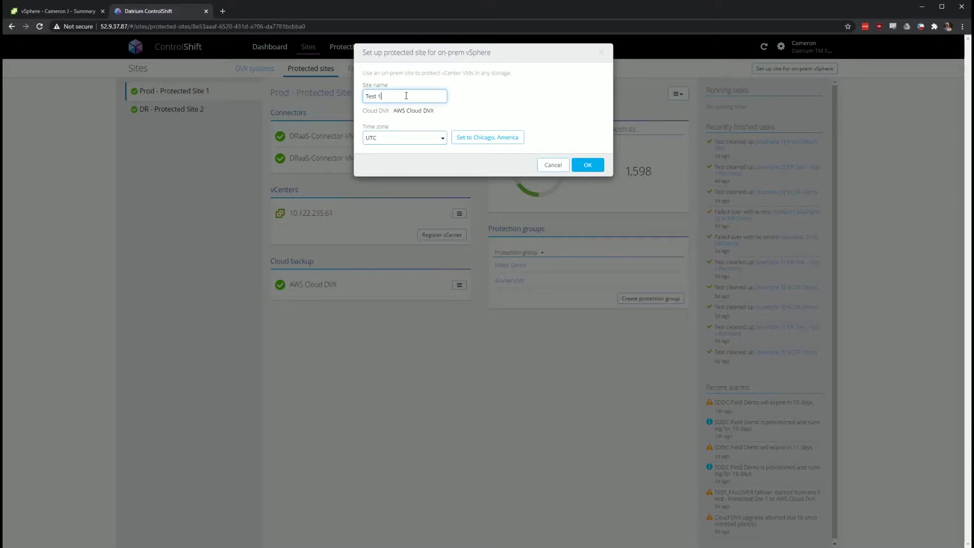
pyautogui.click(510, 140)
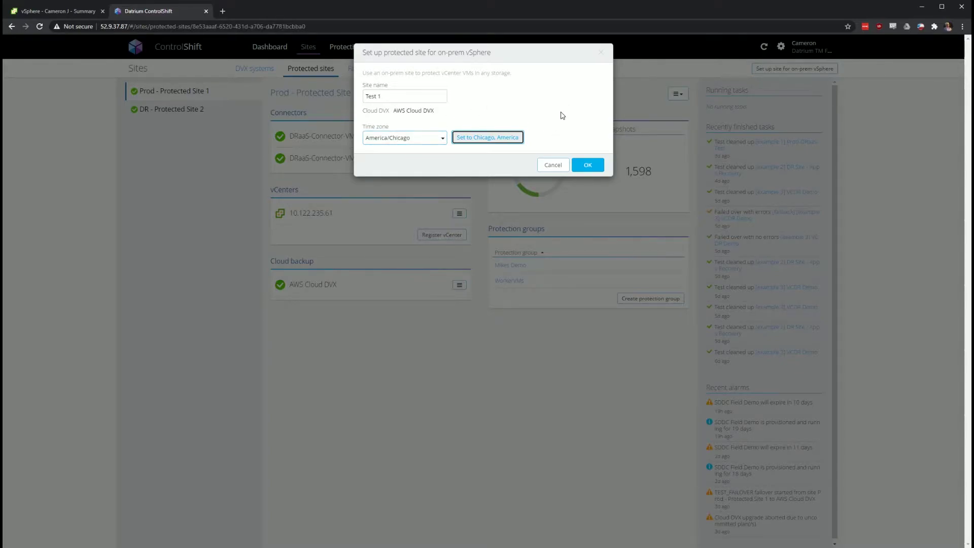
pyautogui.click(541, 168)
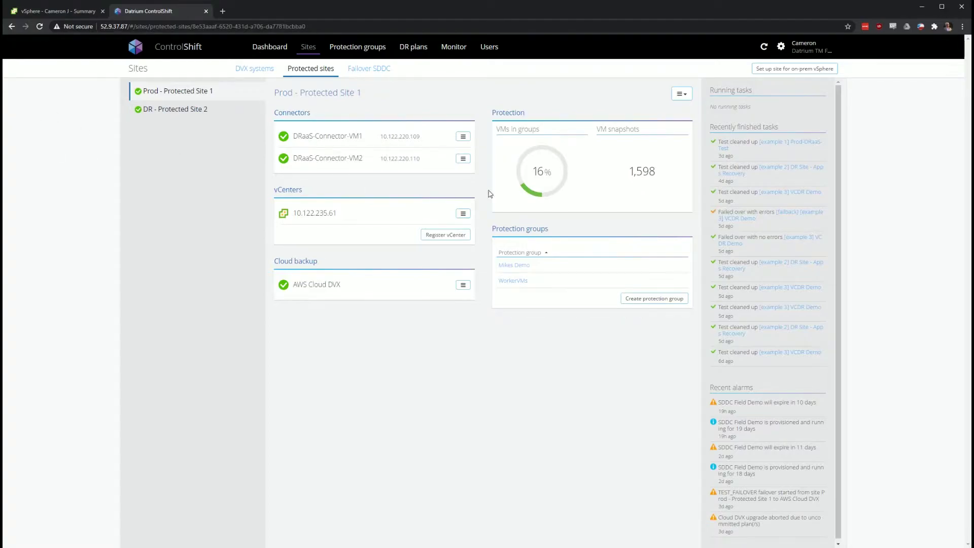
pyautogui.click(29, 10)
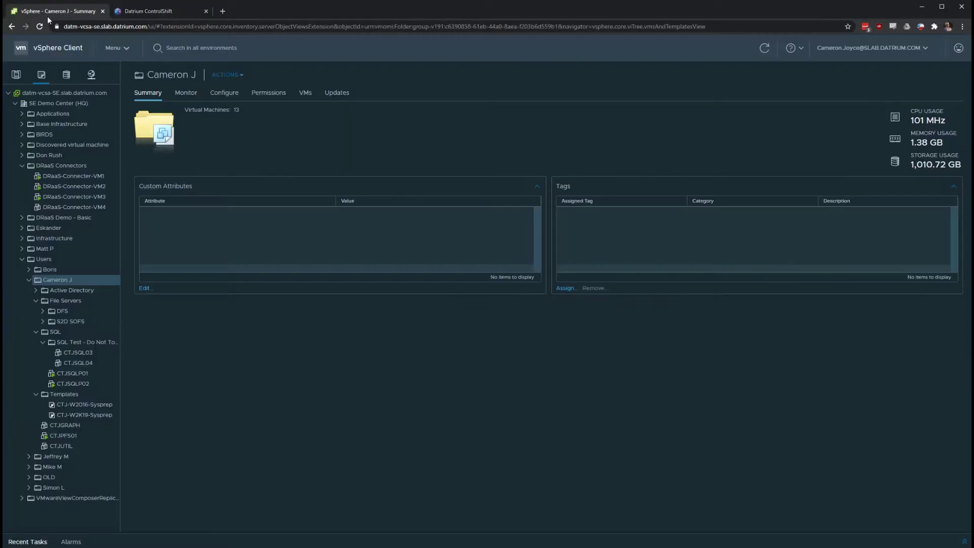
pyautogui.click(81, 176)
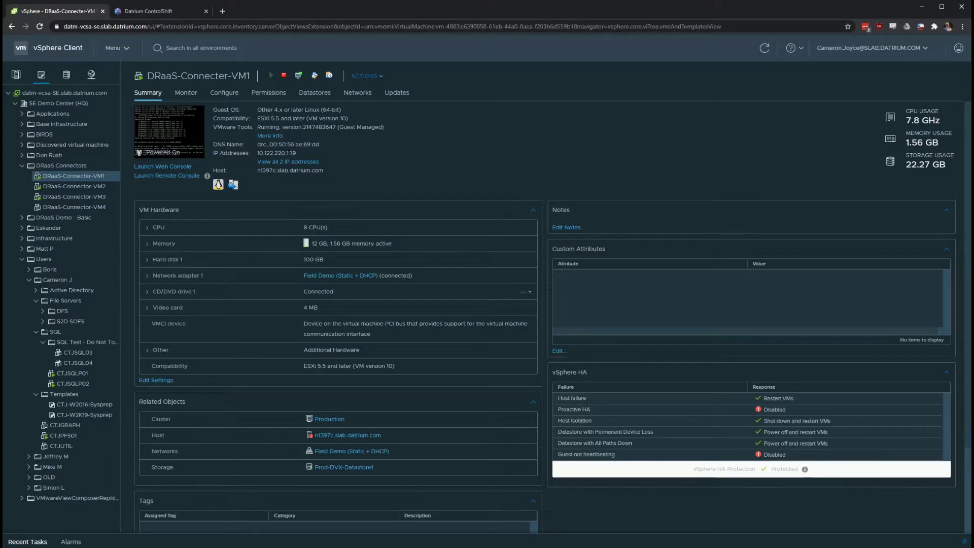
pyautogui.click(139, 14)
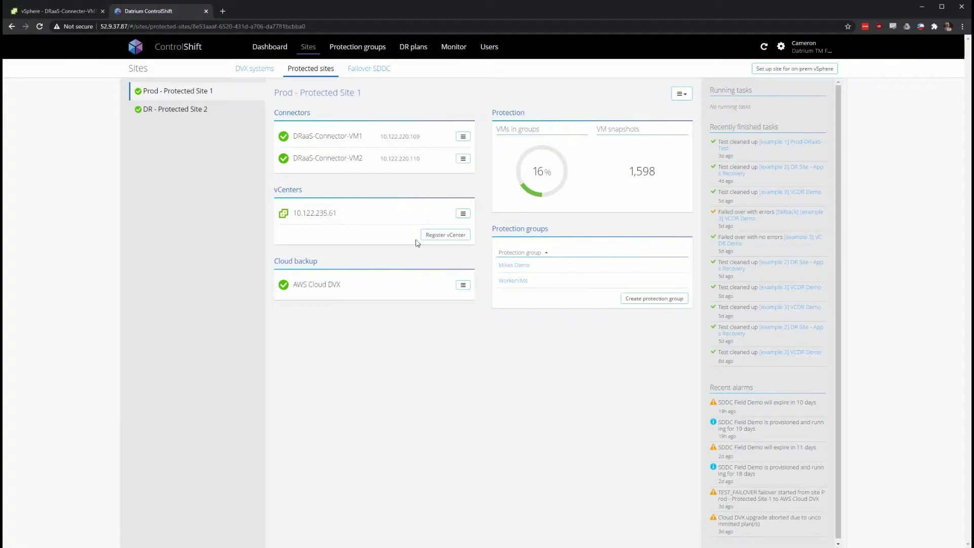
pyautogui.click(445, 235)
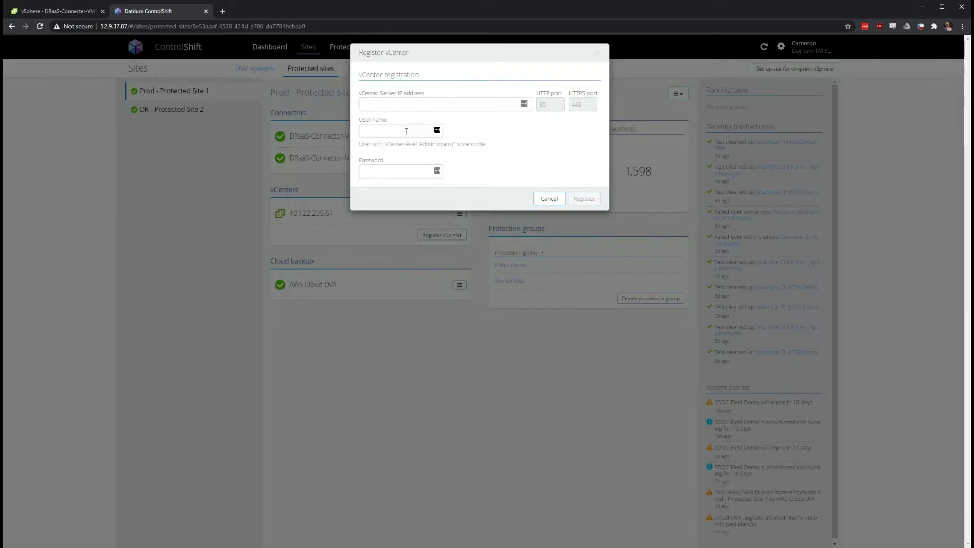
pyautogui.click(547, 199)
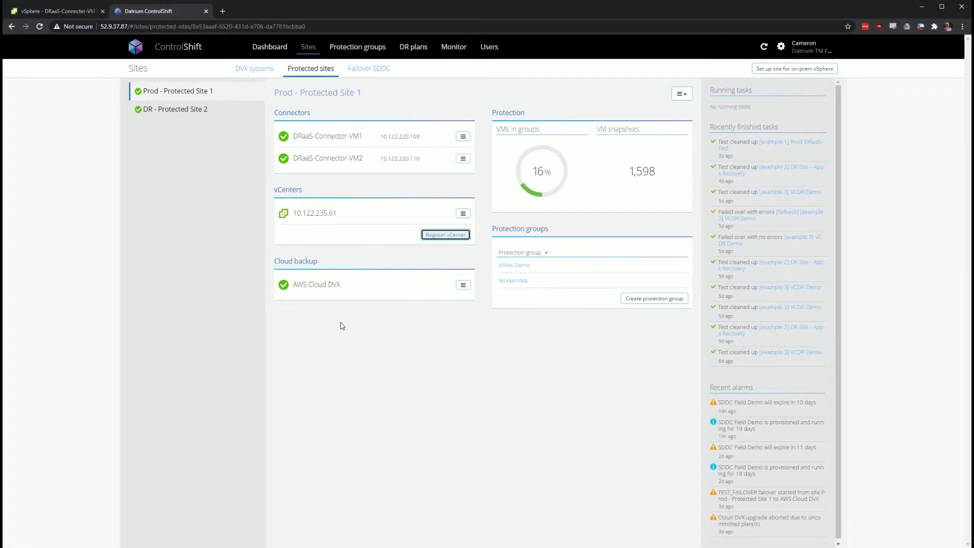
pyautogui.click(463, 284)
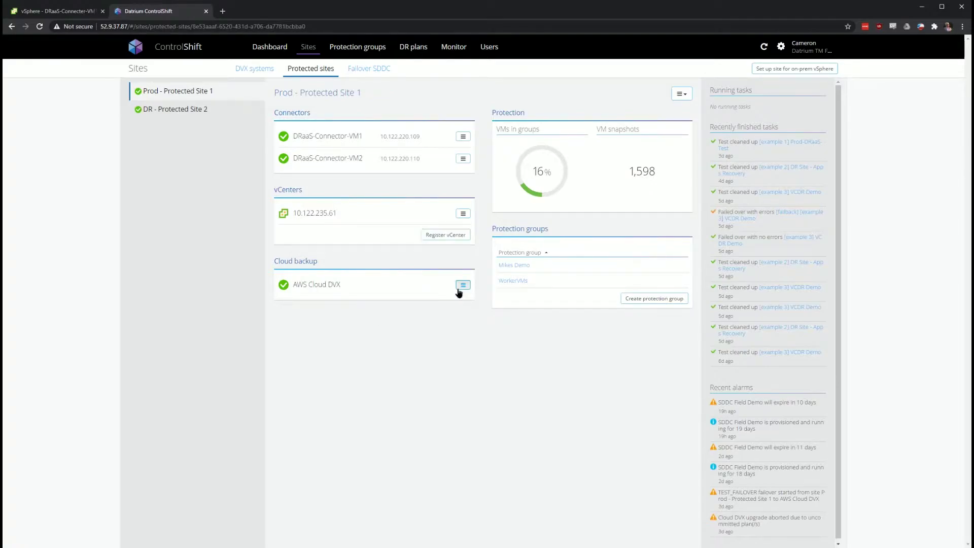
pyautogui.click(482, 298)
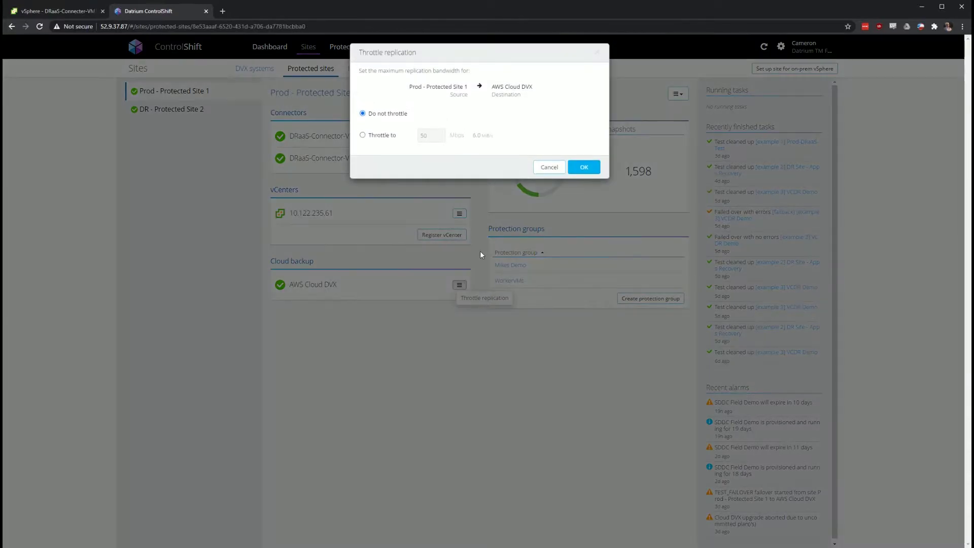
pyautogui.click(389, 136)
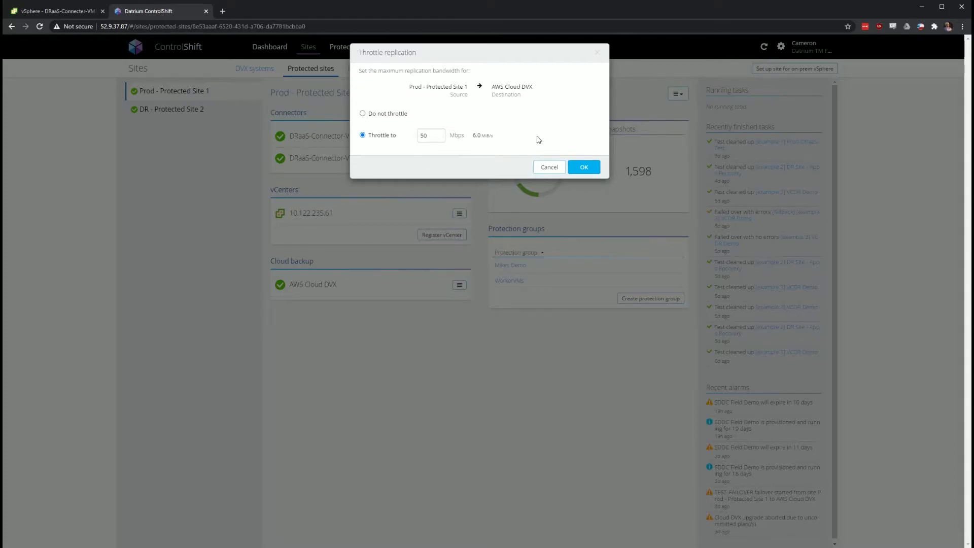
pyautogui.click(554, 168)
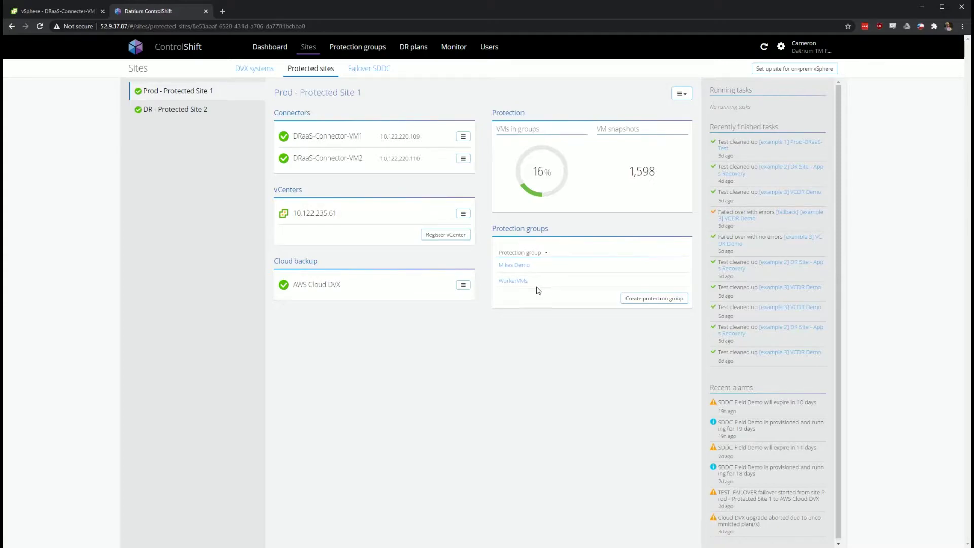
# Create protection group CTJ_Test with VM name pattern CTJ*, excluding CTJ*-*
pyautogui.click(630, 300)
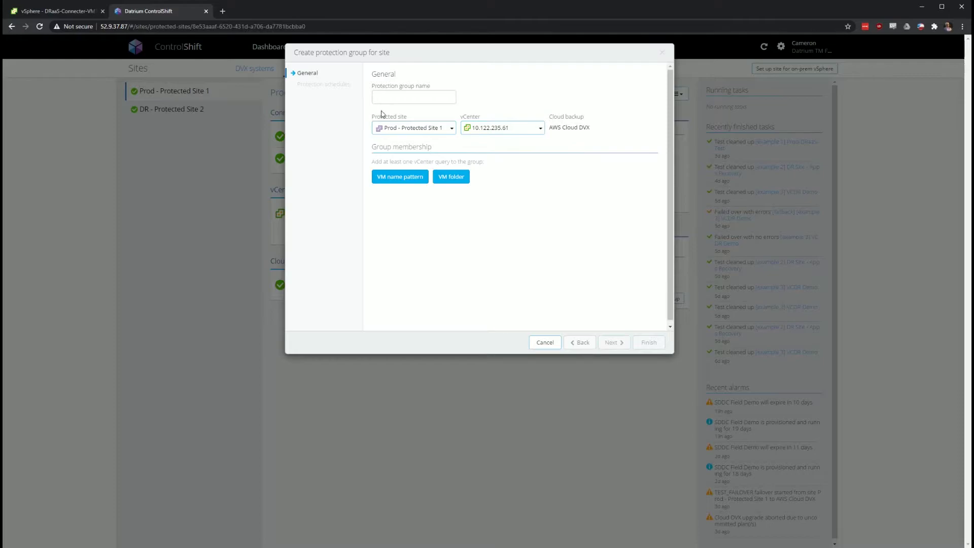
pyautogui.click(399, 99)
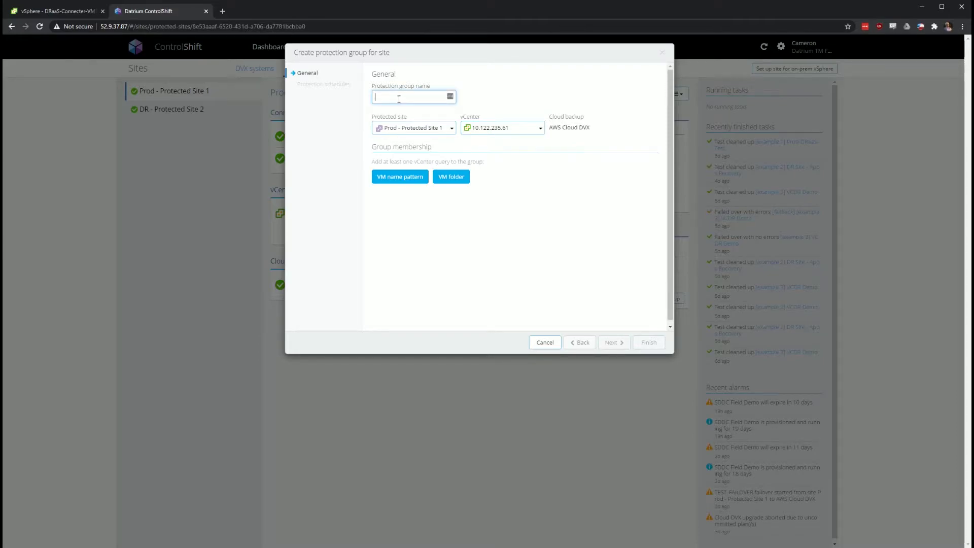
pyautogui.write('CTJ_Test')
pyautogui.click(380, 180)
pyautogui.click(446, 165)
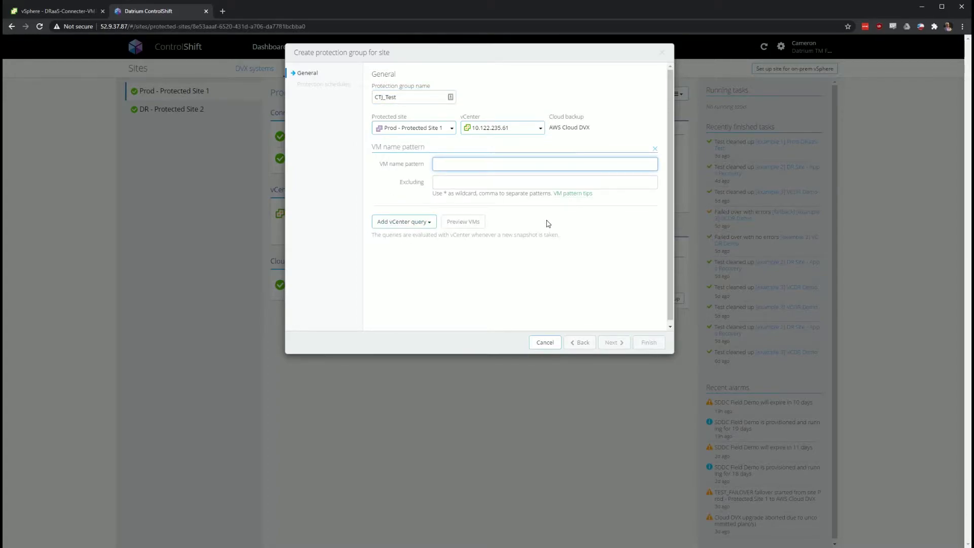
pyautogui.write('CTJ*')
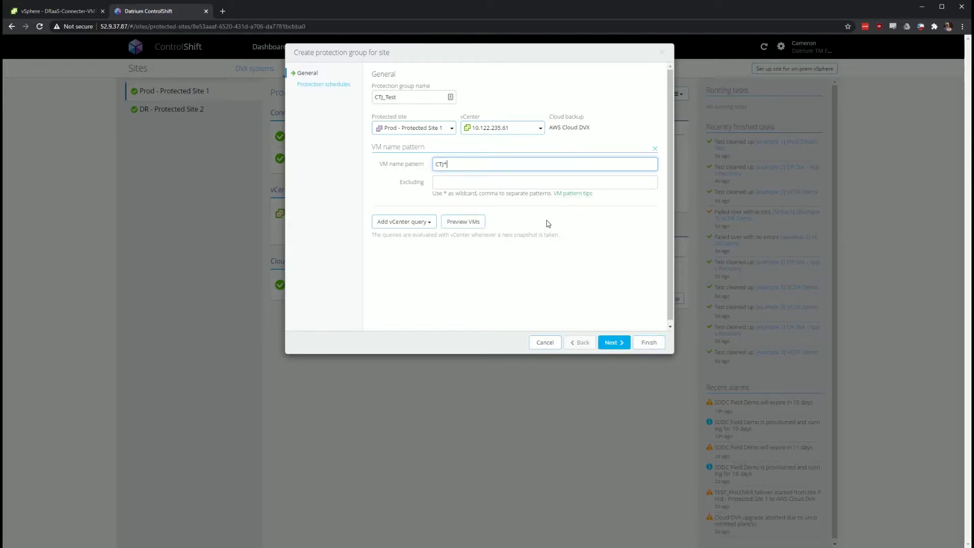
pyautogui.press('Tab')
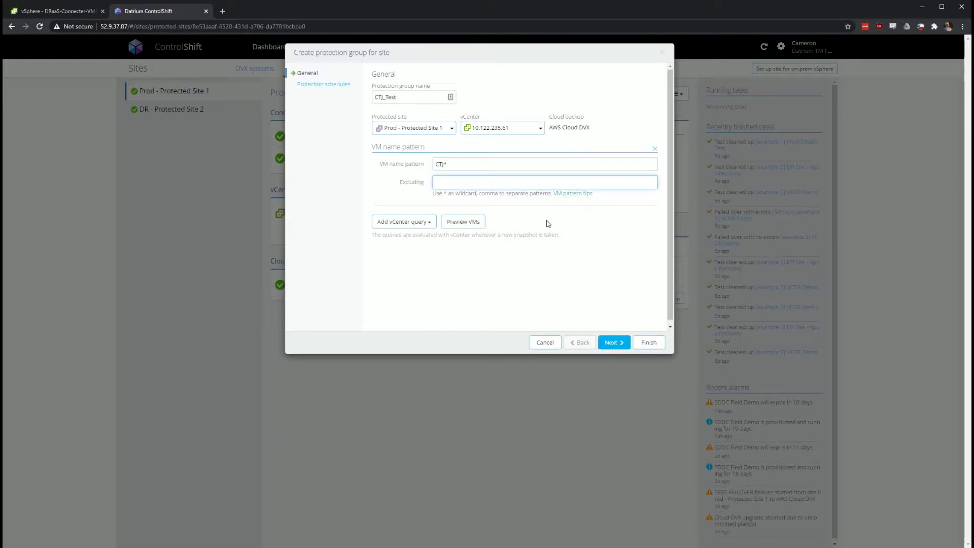
pyautogui.write('CTJ')
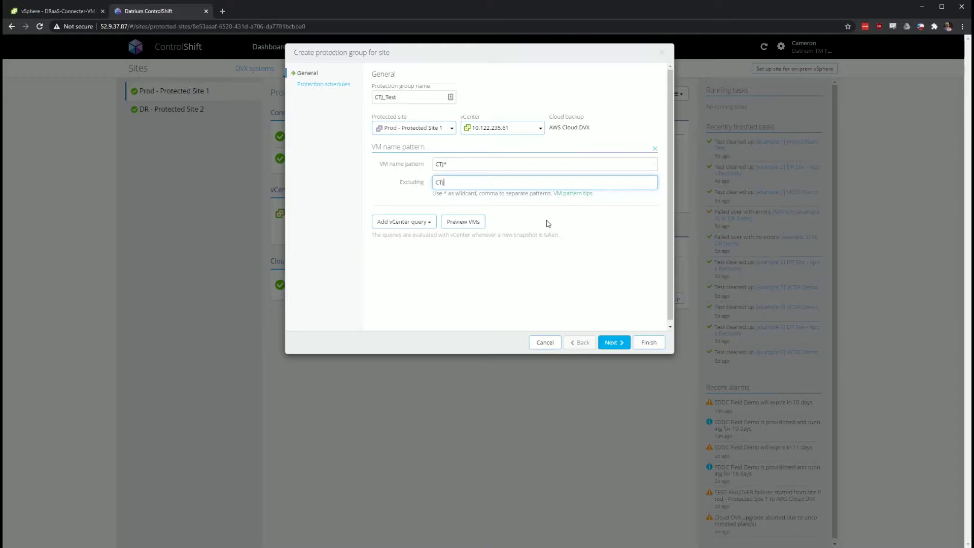
pyautogui.write('*')
# Try adding a VM folder criterion, browse the folder picker, then remove it unused
pyautogui.click(398, 221)
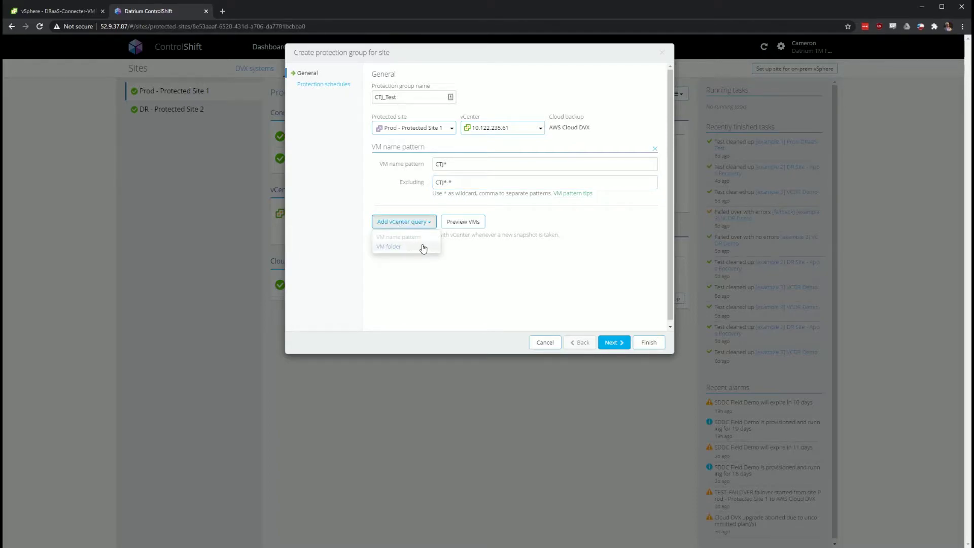
pyautogui.click(424, 247)
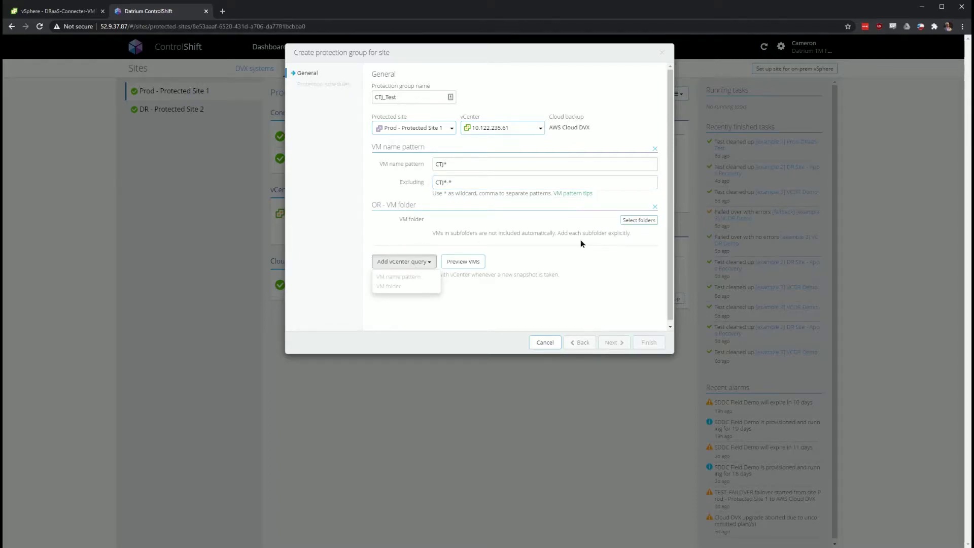
pyautogui.click(655, 206)
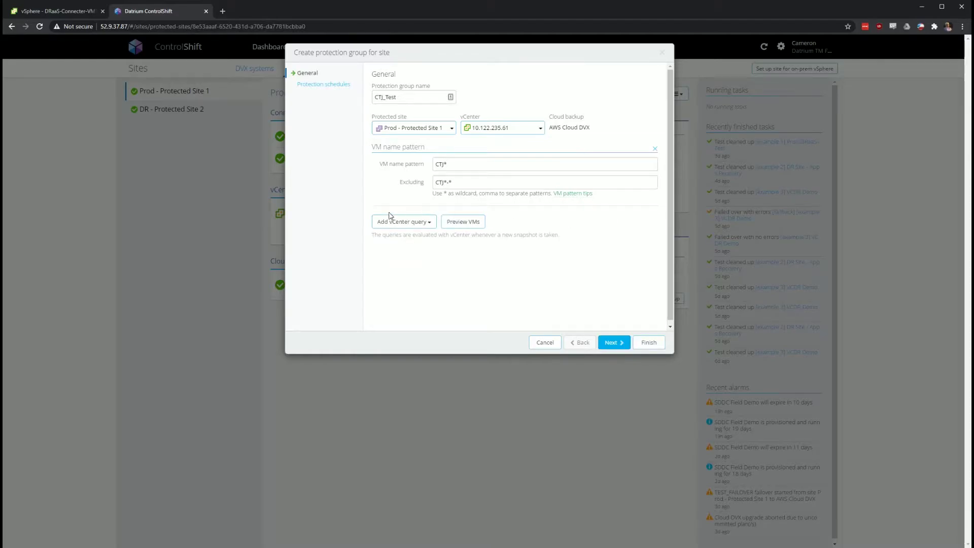
pyautogui.click(404, 223)
pyautogui.click(423, 247)
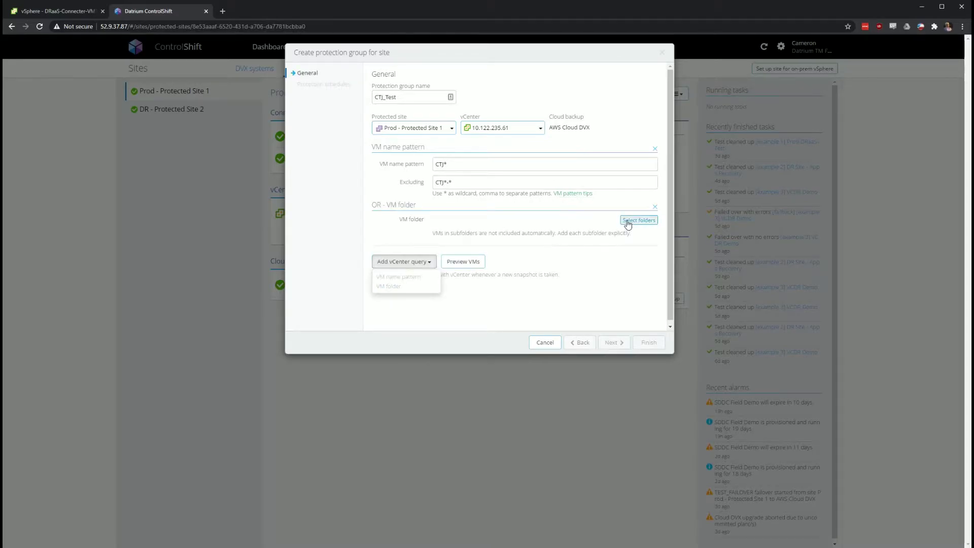
pyautogui.click(637, 221)
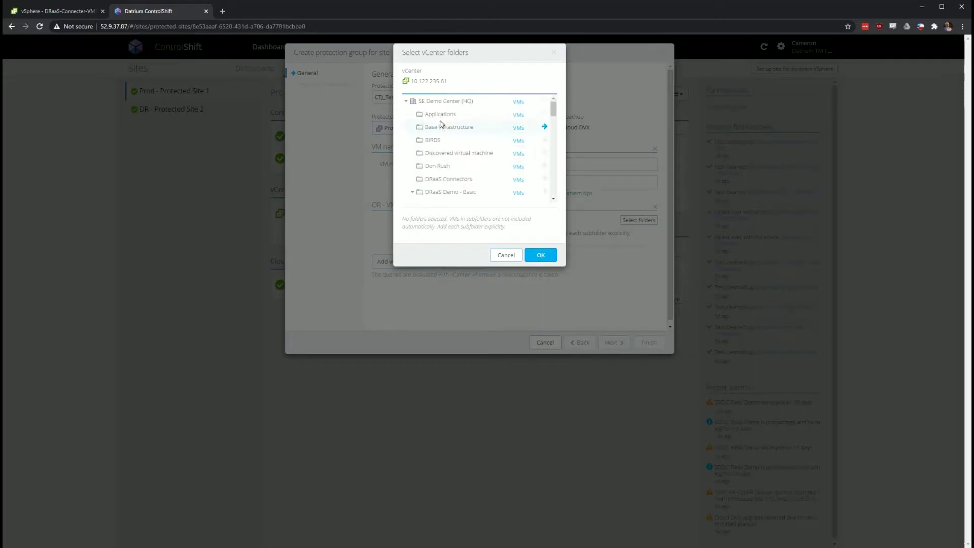
pyautogui.scroll(-1, 448, 129)
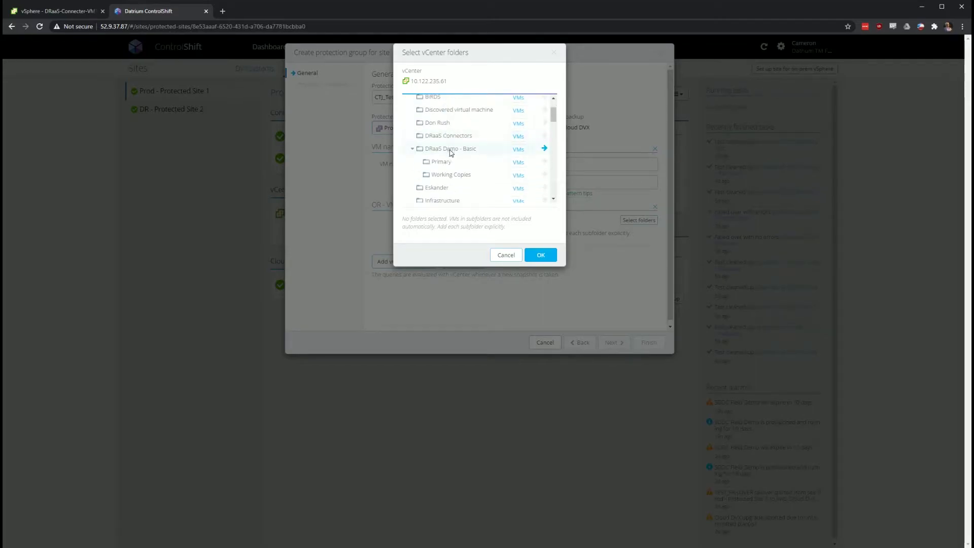
pyautogui.scroll(-3, 451, 175)
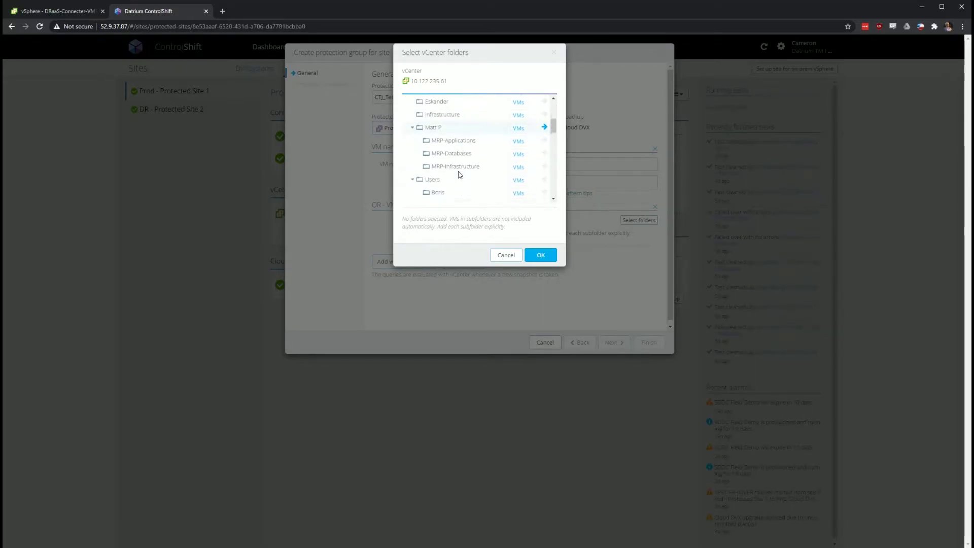
pyautogui.click(506, 255)
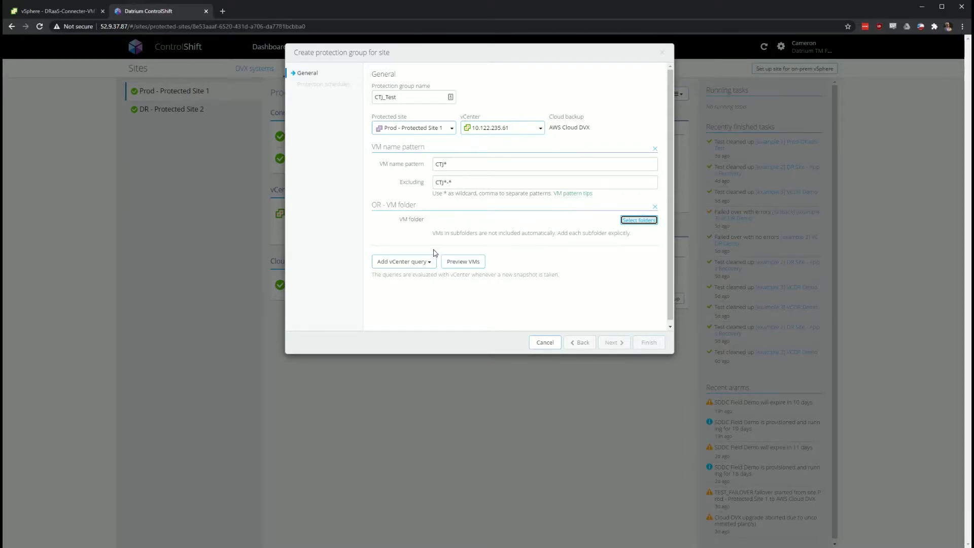
pyautogui.click(655, 206)
# Preview the 13 matching VMs and continue to the schedules step
pyautogui.click(469, 225)
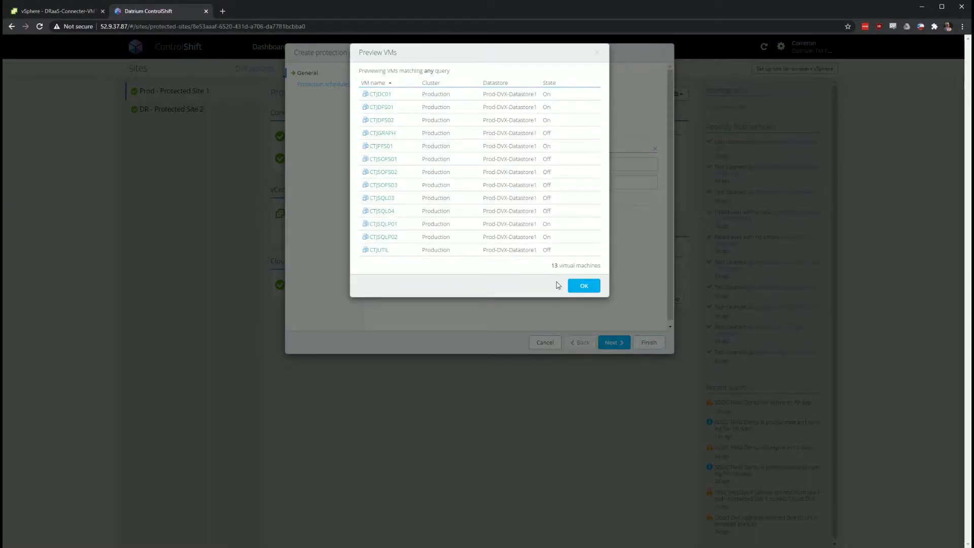
pyautogui.click(585, 293)
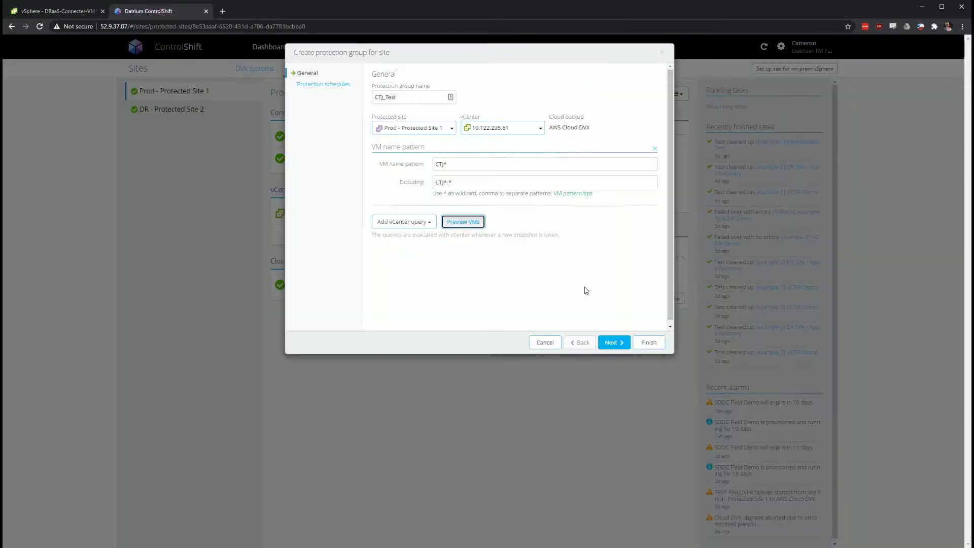
pyautogui.click(603, 342)
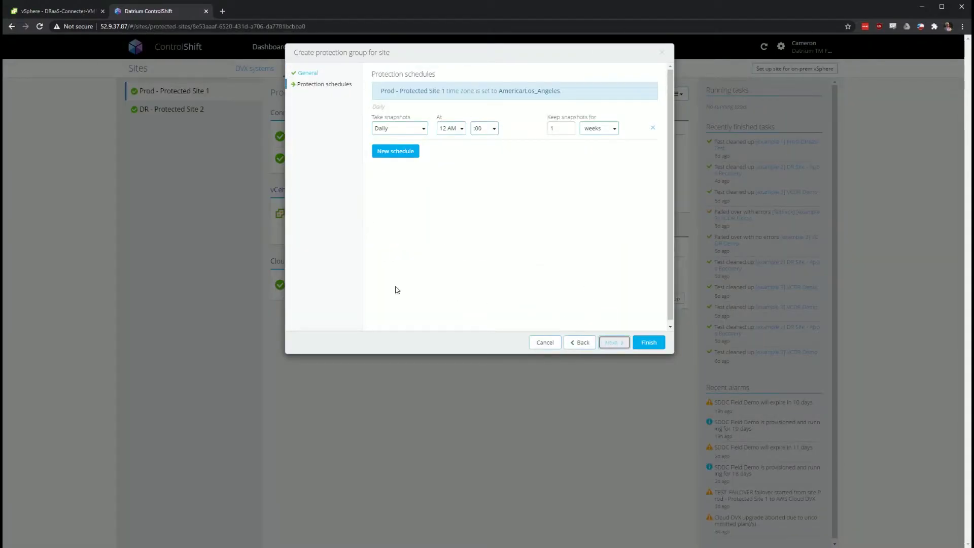
# Set the first schedule to every 4 hours with 1 day retention
pyautogui.click(412, 154)
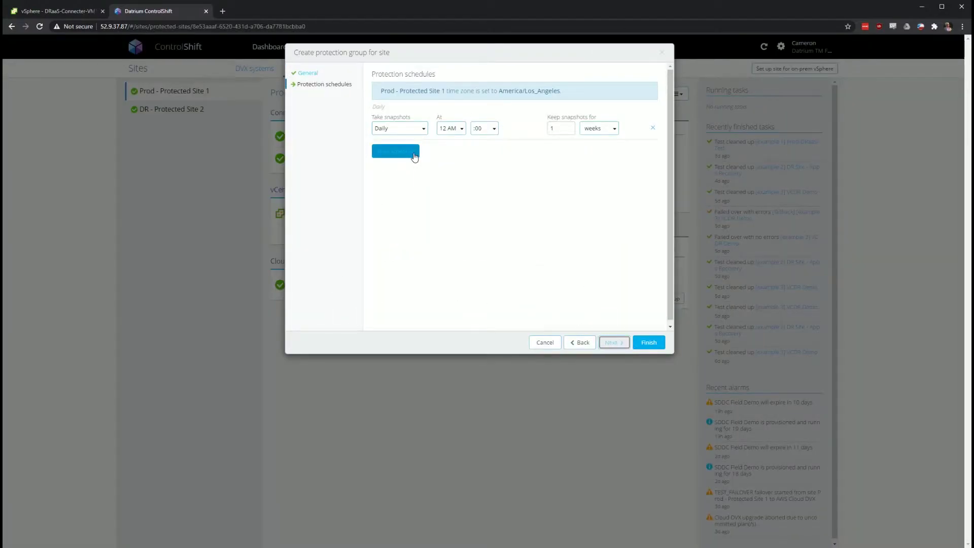
pyautogui.click(407, 127)
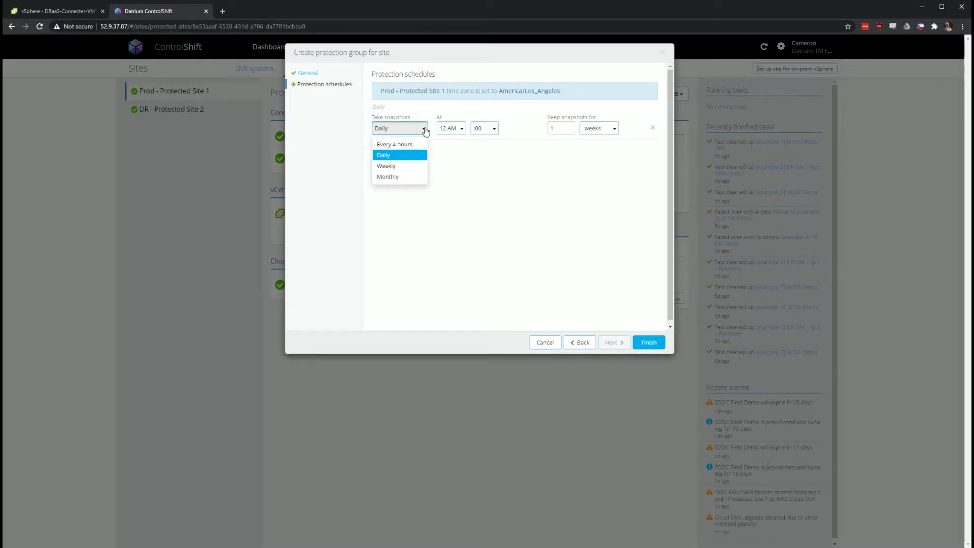
pyautogui.click(403, 143)
pyautogui.doubleClick(561, 130)
pyautogui.write('1')
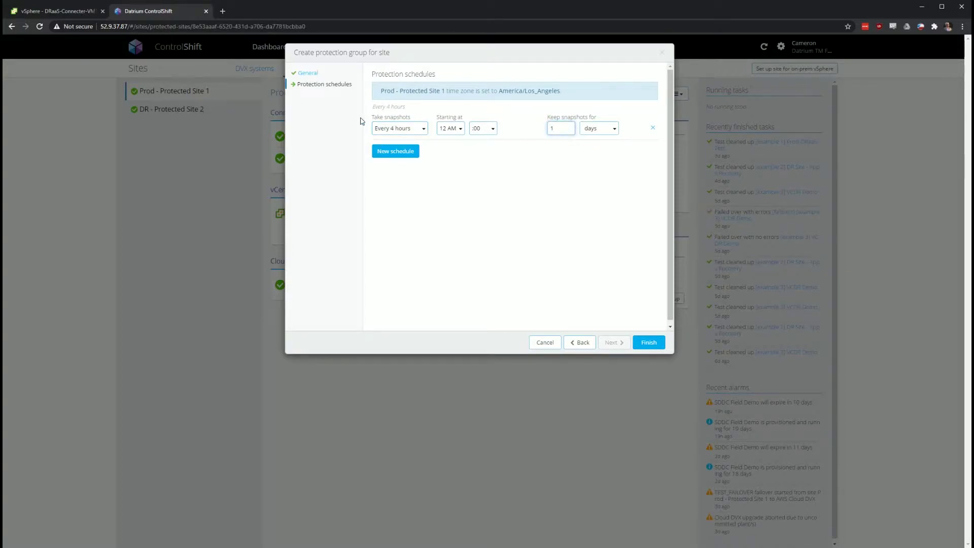
# Add daily, weekly and monthly snapshot schedule rows
pyautogui.click(393, 152)
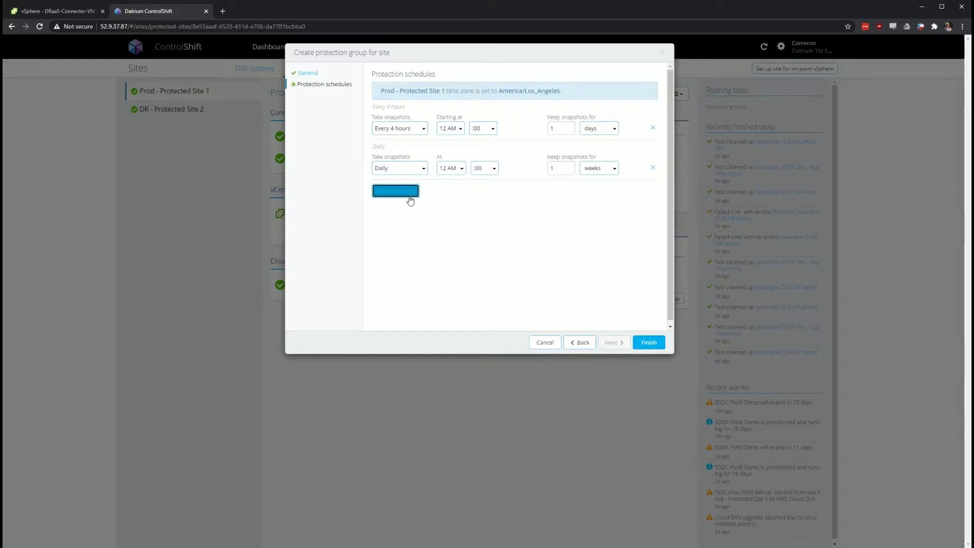
pyautogui.click(409, 193)
pyautogui.click(411, 212)
pyautogui.click(411, 239)
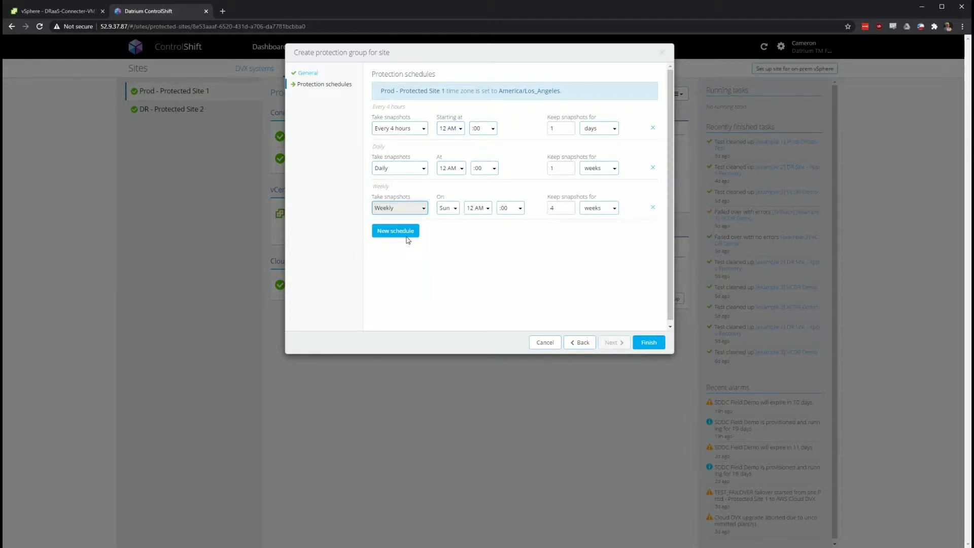
pyautogui.click(410, 233)
pyautogui.click(406, 248)
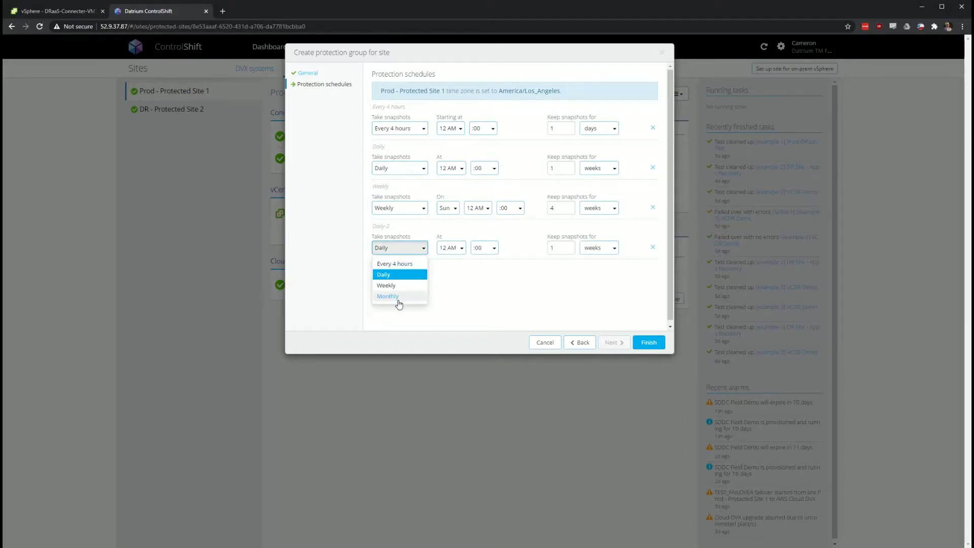
pyautogui.click(399, 299)
# Set daily retention to 2 weeks and confirm monthly retention of 3 months
pyautogui.doubleClick(558, 168)
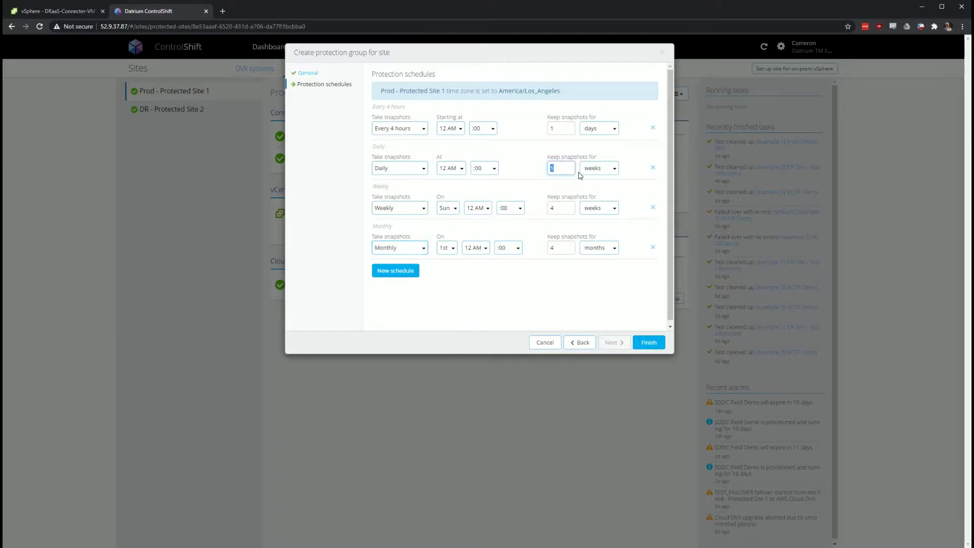
pyautogui.write('2')
pyautogui.doubleClick(561, 252)
pyautogui.click(526, 300)
# Discard the protection group and open the Field Demo failover SDDC details
pyautogui.click(546, 343)
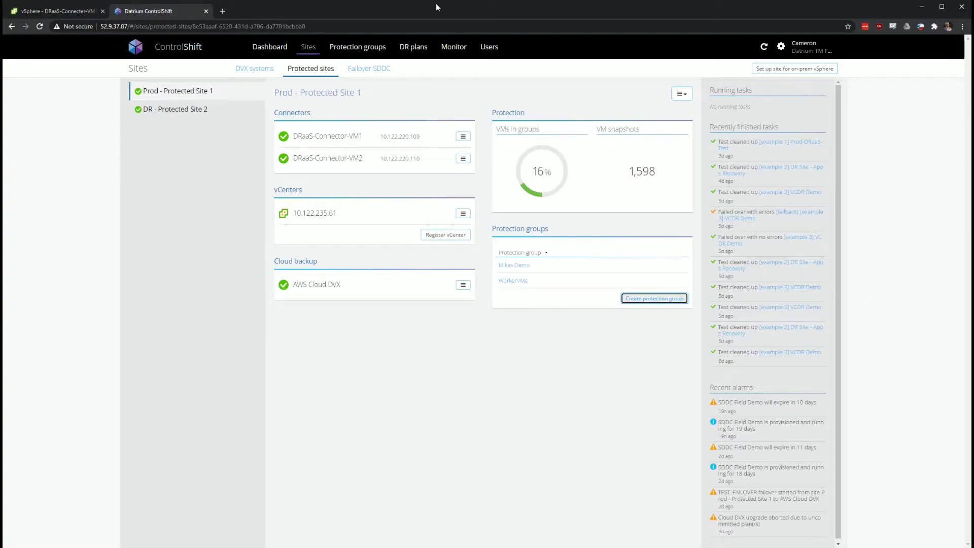
pyautogui.click(356, 77)
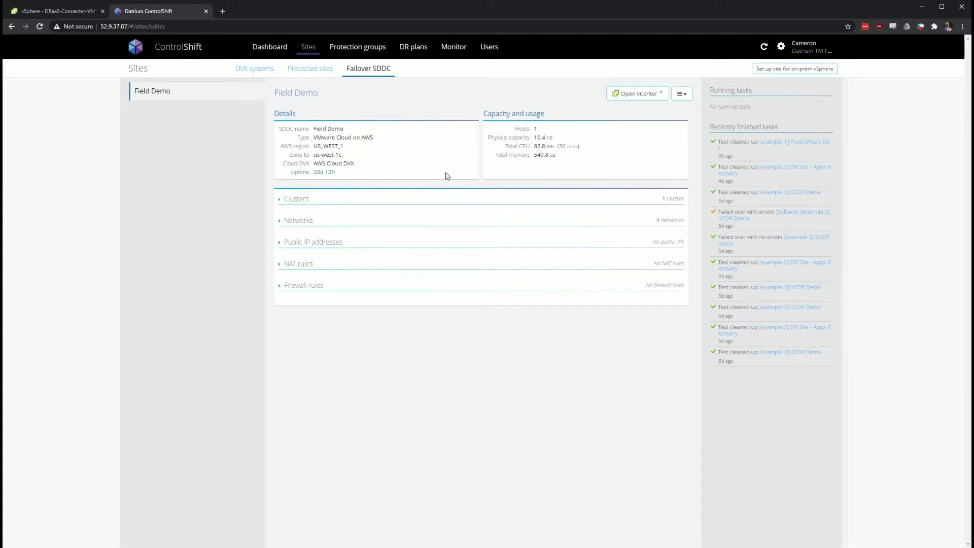
# Expand the Clusters list to show Cluster-1, Ready with one i3 host and 10.4 TB
pyautogui.click(494, 199)
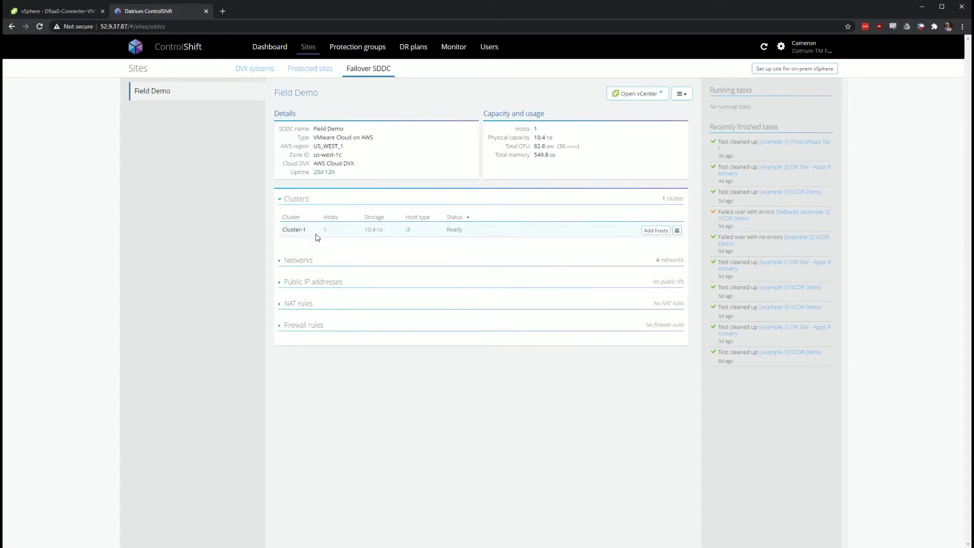
pyautogui.click(645, 232)
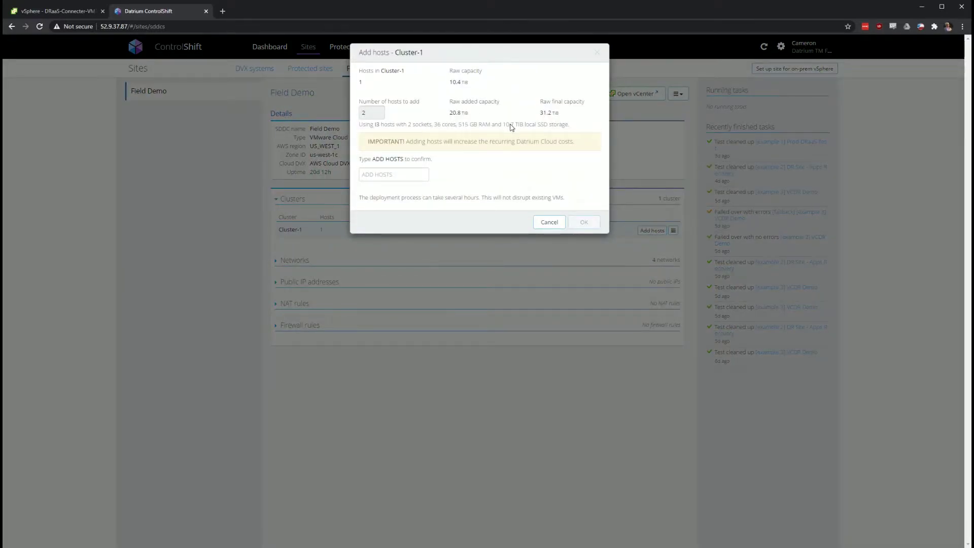
pyautogui.click(545, 227)
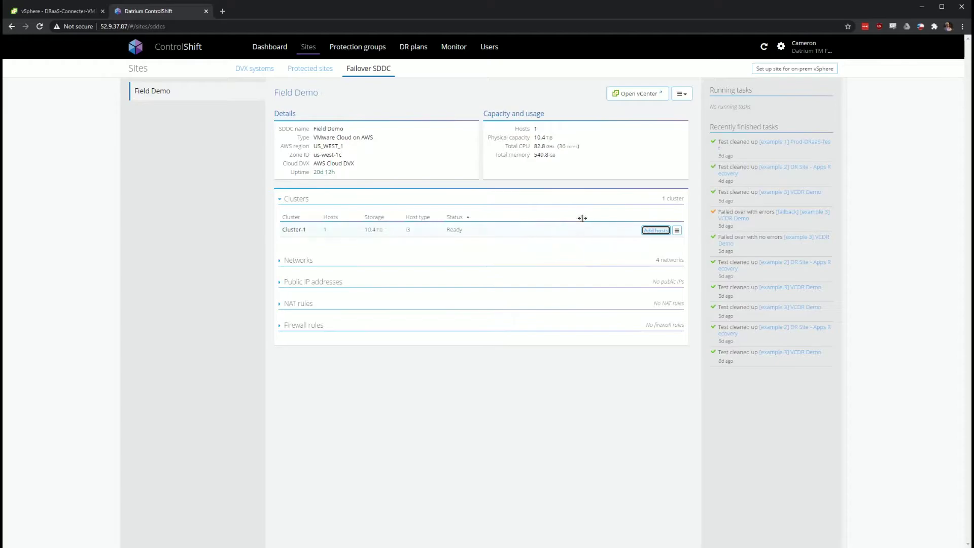
# Back out of adding hosts to Cluster-1 and expand the Field Demo networks list
pyautogui.click(653, 231)
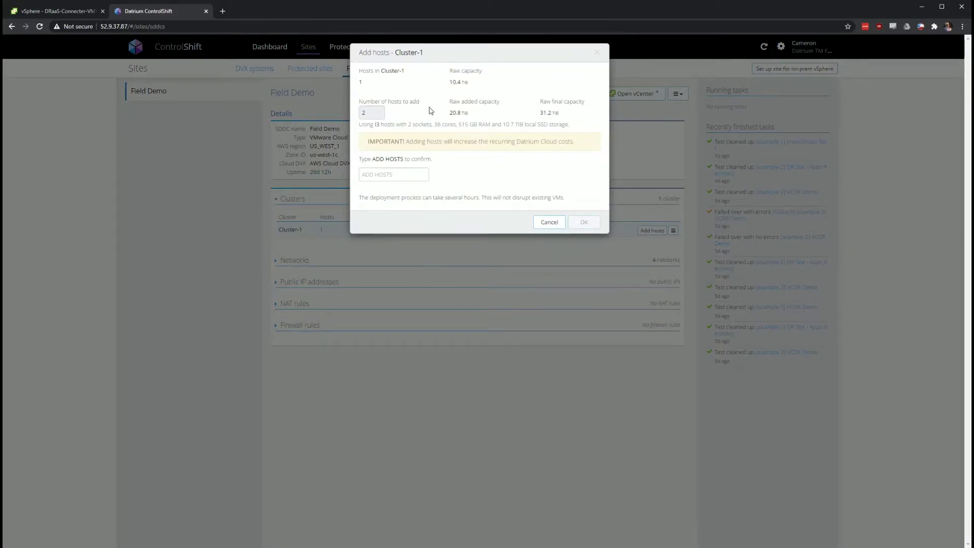
pyautogui.click(558, 222)
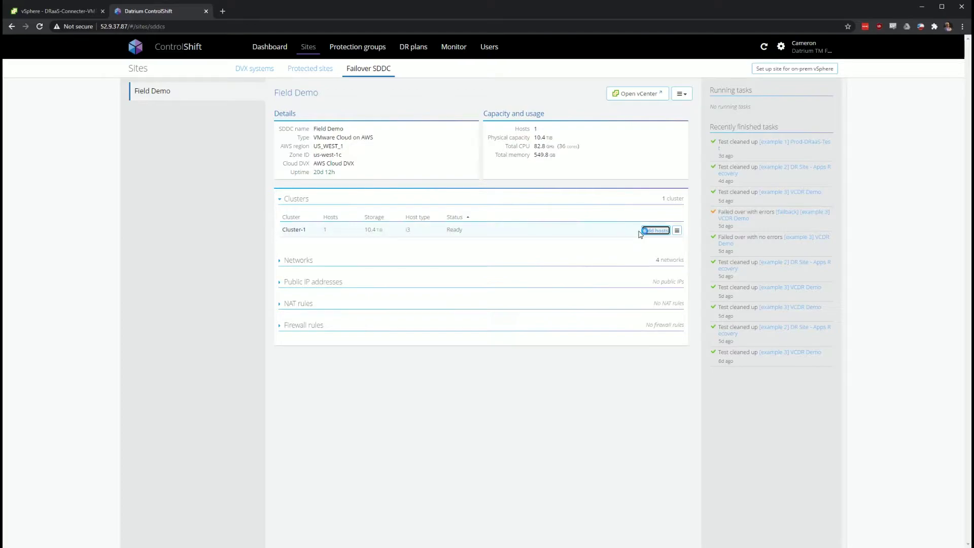
pyautogui.click(599, 245)
pyautogui.click(407, 265)
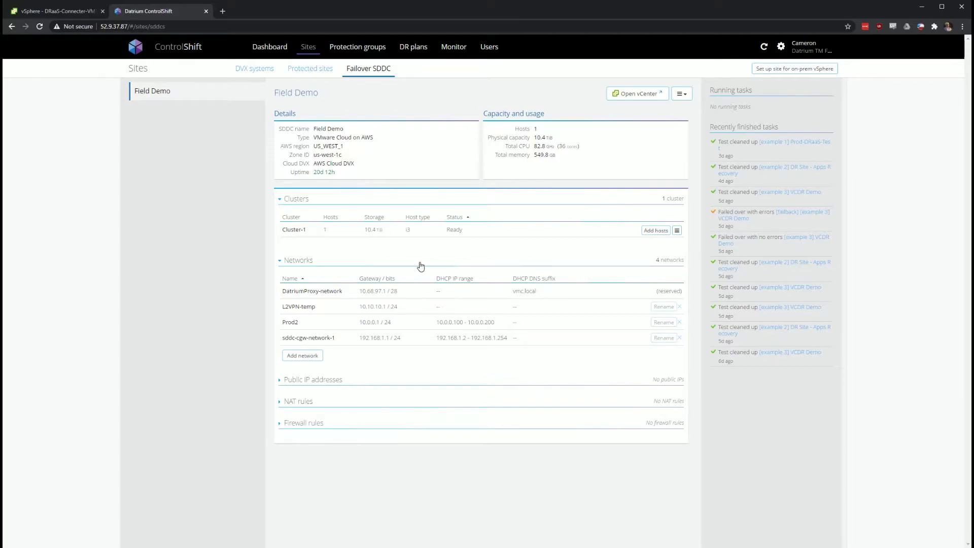
# Add network CTJ_DR with gateway 10.1.3.1, prefix 24, and DHCP left disabled
pyautogui.click(297, 357)
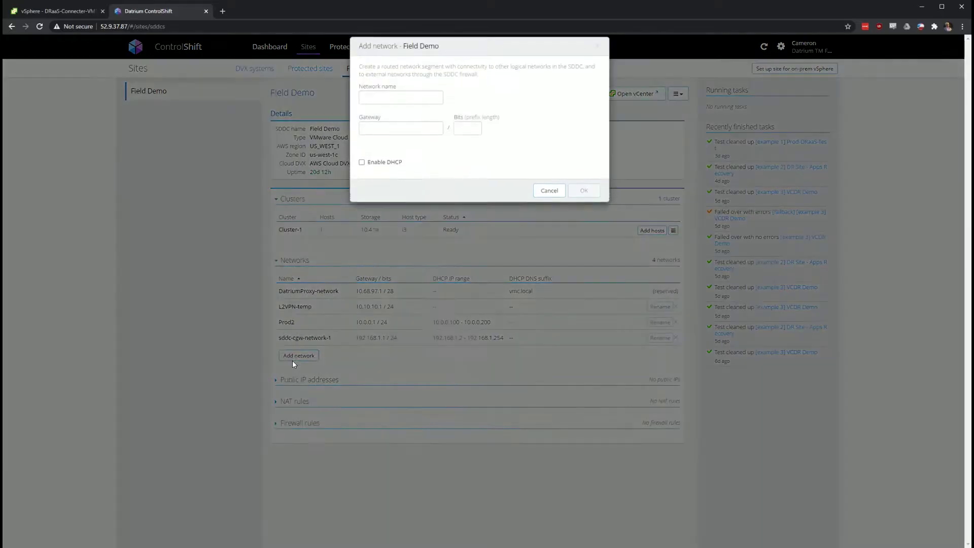
pyautogui.click(389, 105)
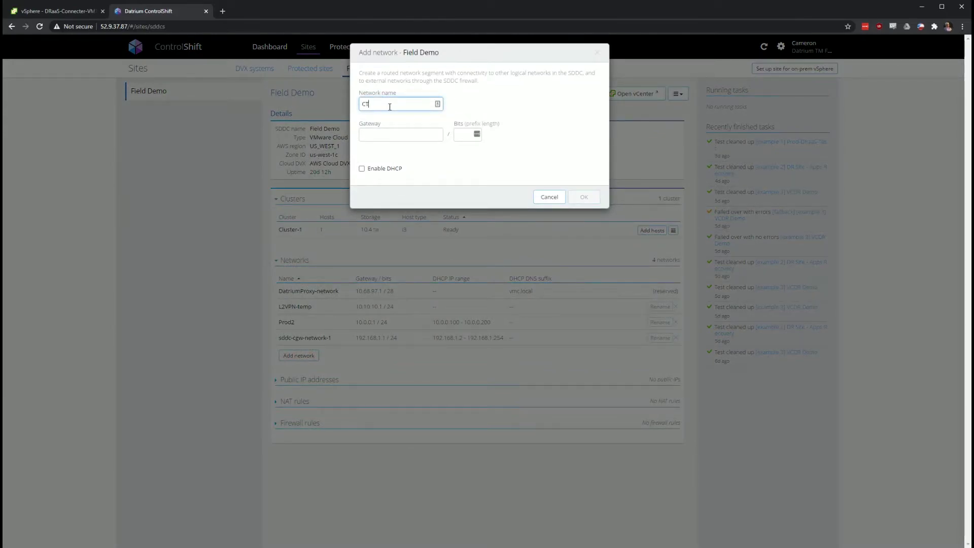
pyautogui.press('Tab')
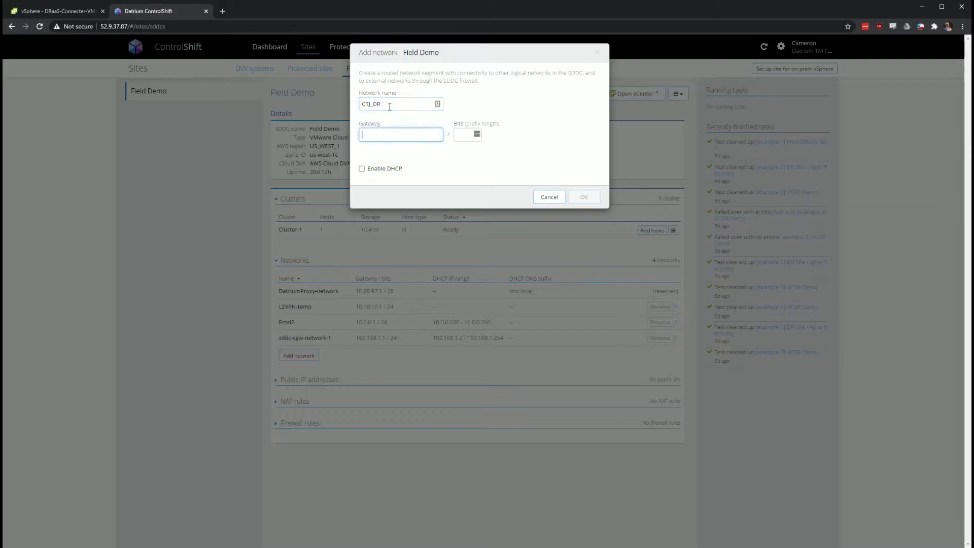
pyautogui.write('10.1.3.1')
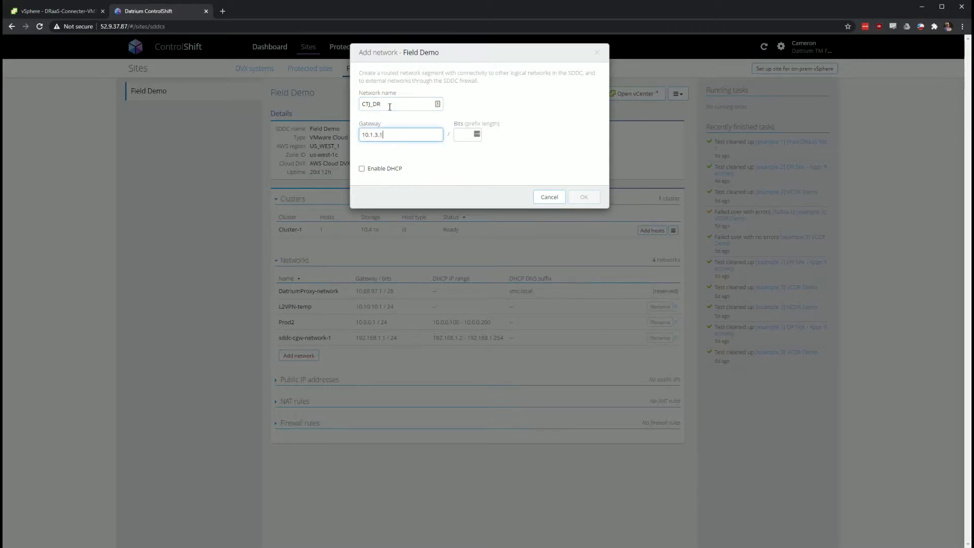
pyautogui.click(469, 135)
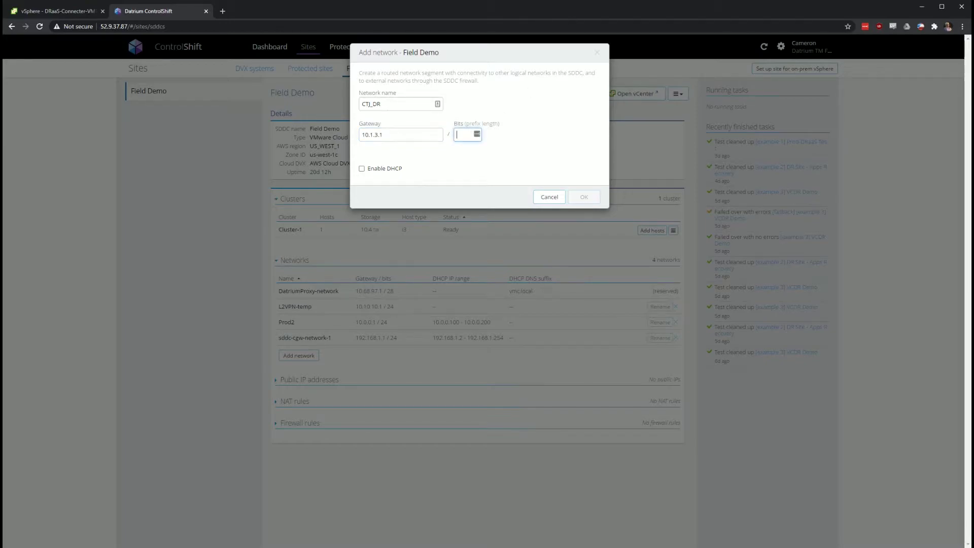
pyautogui.write('24')
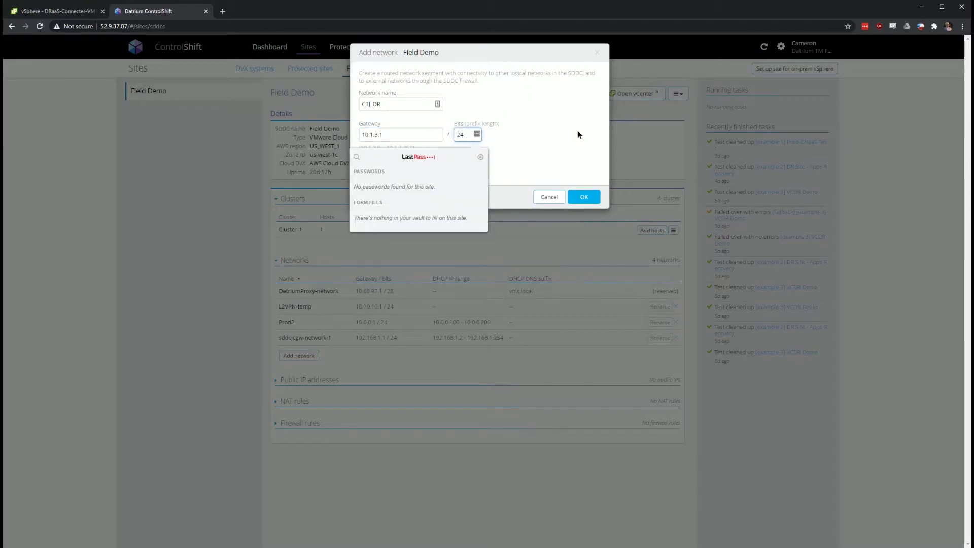
pyautogui.click(571, 154)
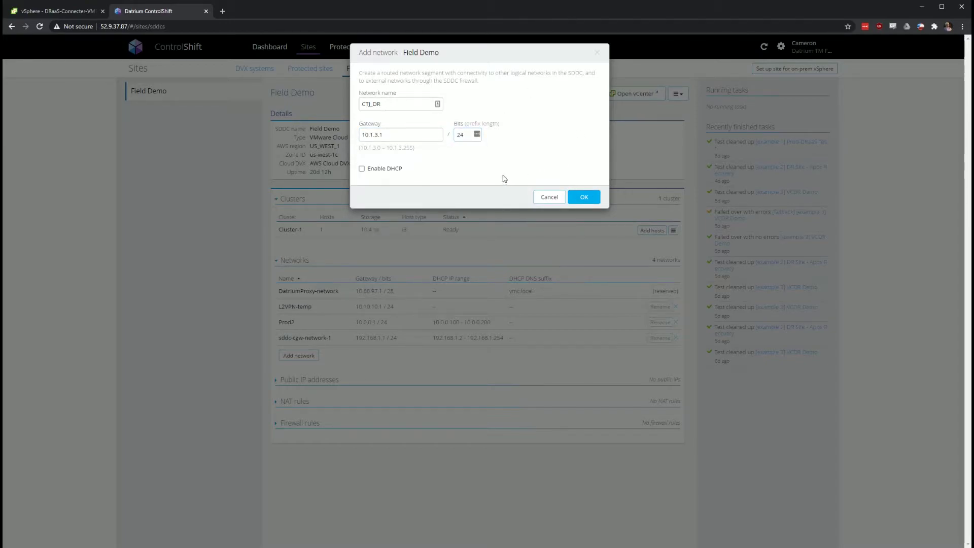
pyautogui.click(373, 173)
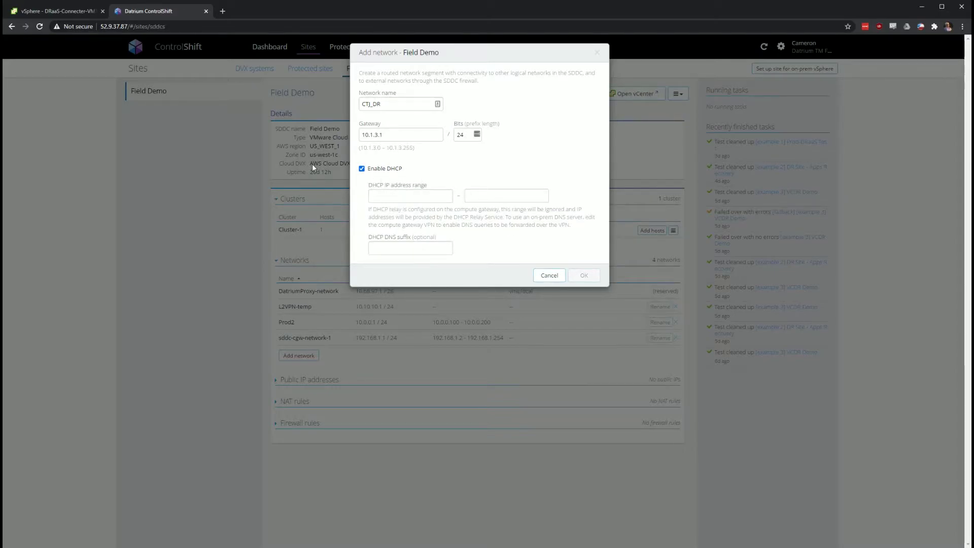
pyautogui.click(389, 171)
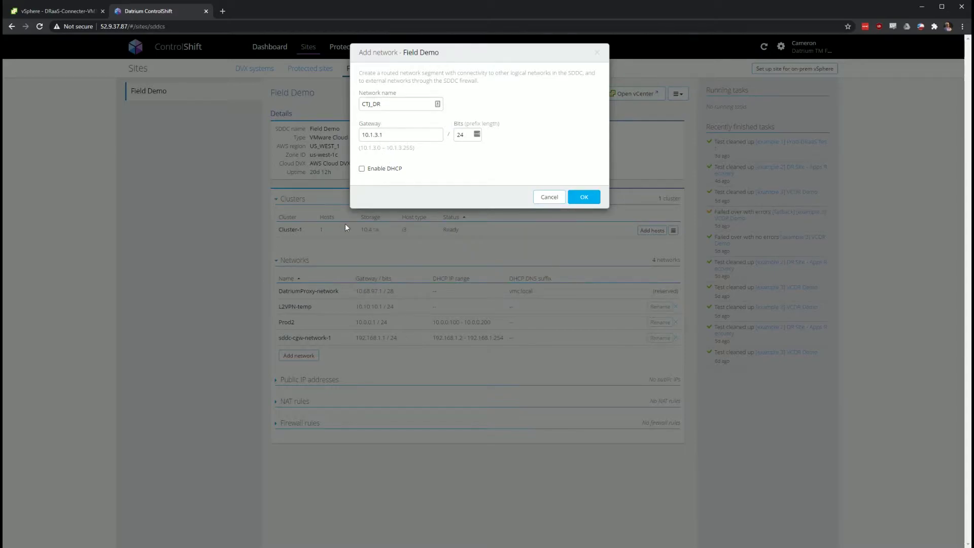
pyautogui.click(595, 201)
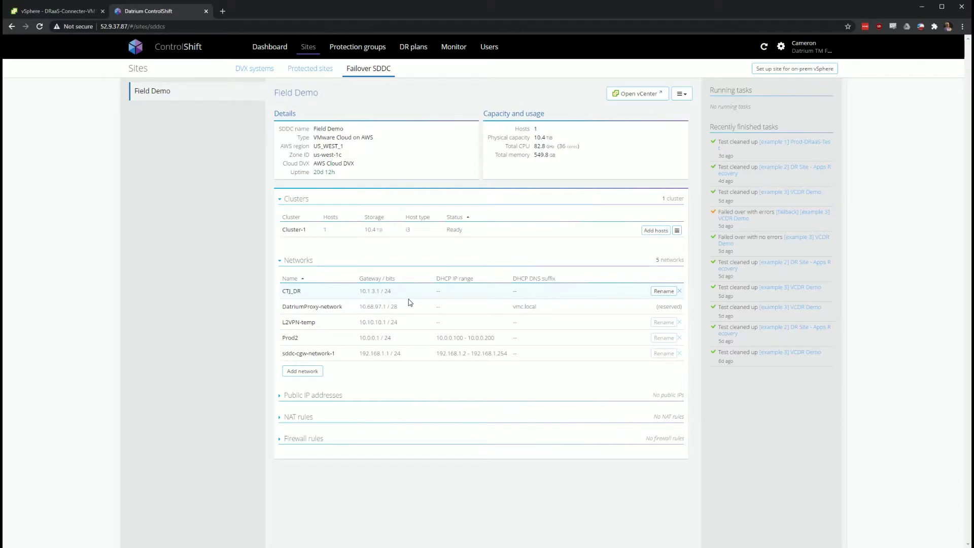
# Check public IPs without requesting one, then expand the empty firewall rules section
pyautogui.click(375, 397)
pyautogui.click(306, 424)
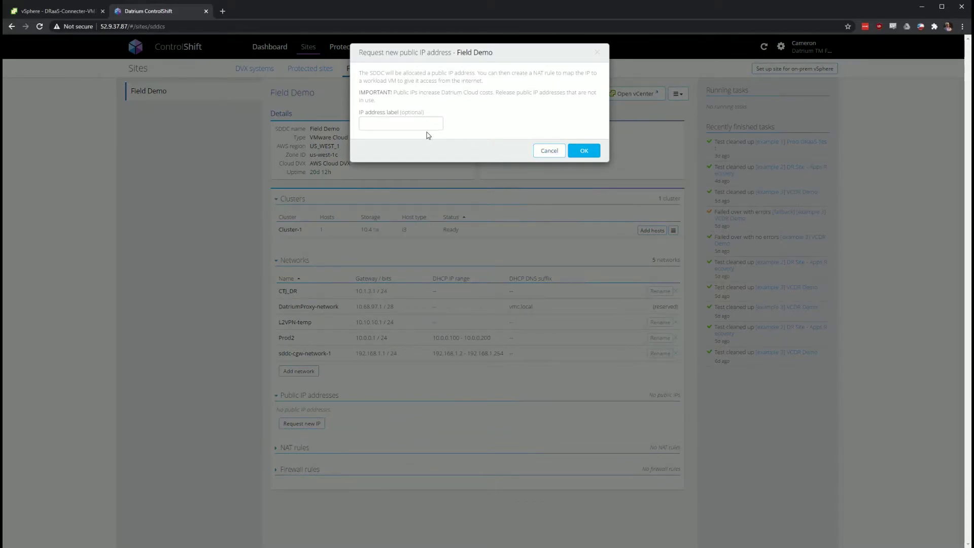
pyautogui.click(428, 124)
pyautogui.click(545, 153)
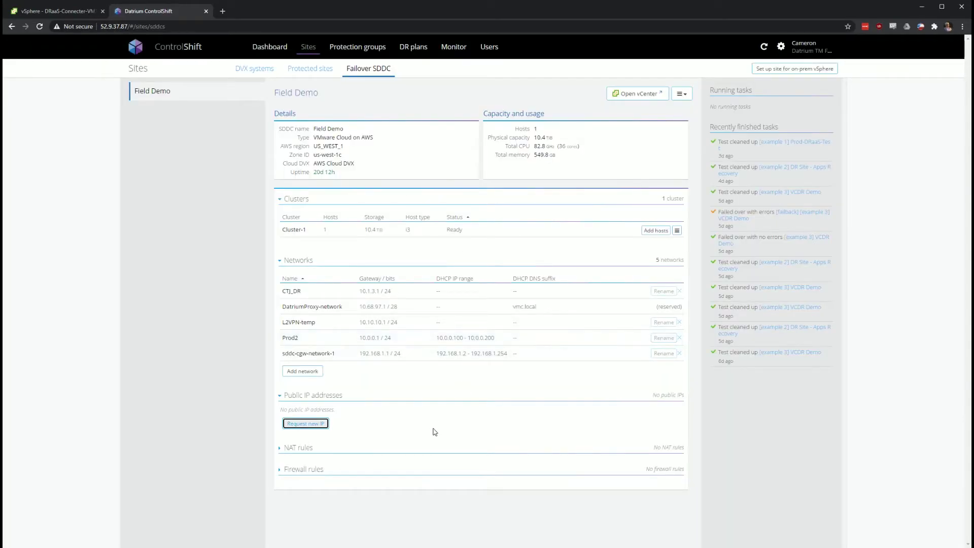
pyautogui.click(383, 474)
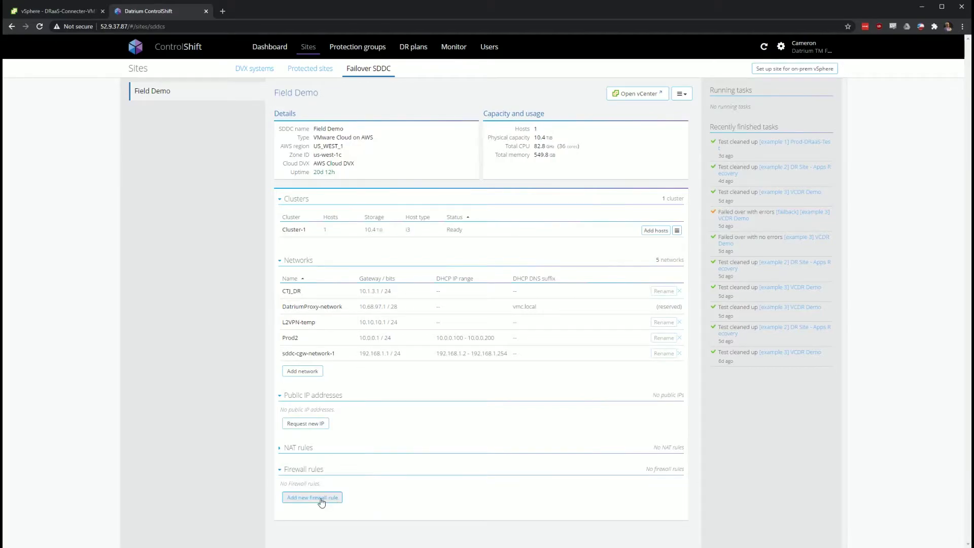
pyautogui.click(319, 497)
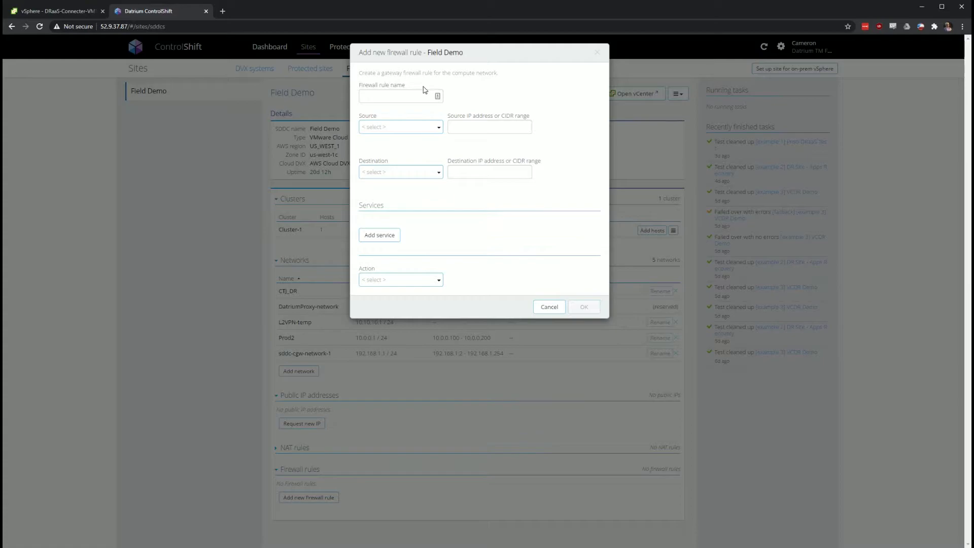
pyautogui.click(385, 126)
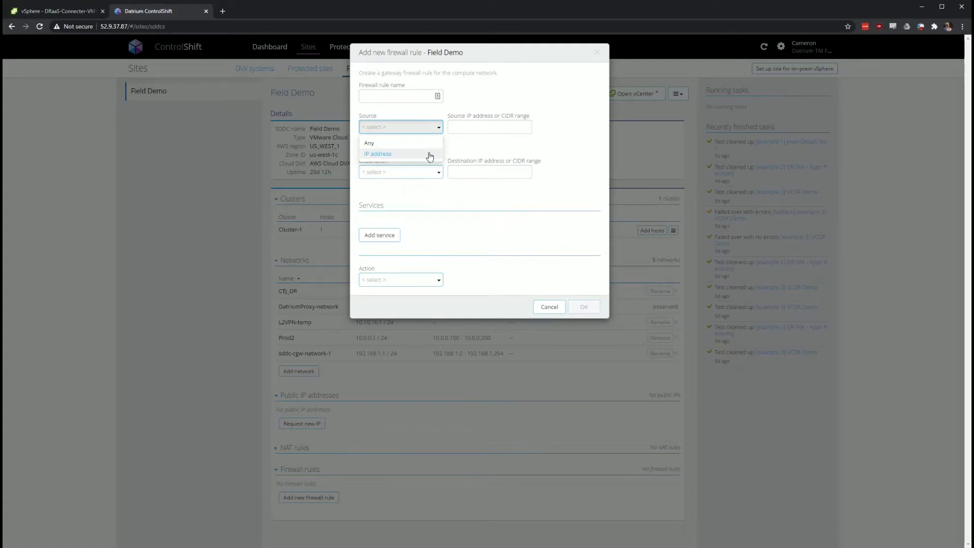
pyautogui.click(499, 159)
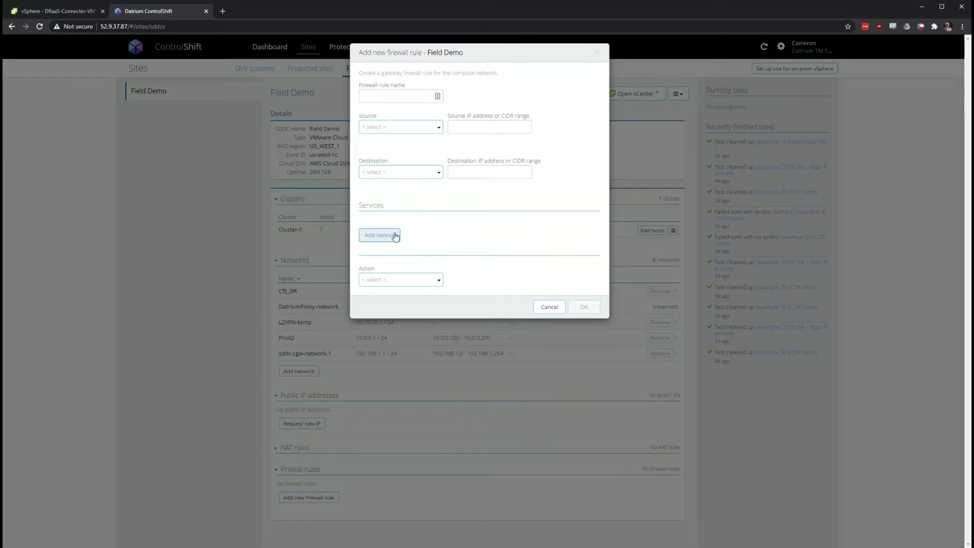
pyautogui.click(418, 281)
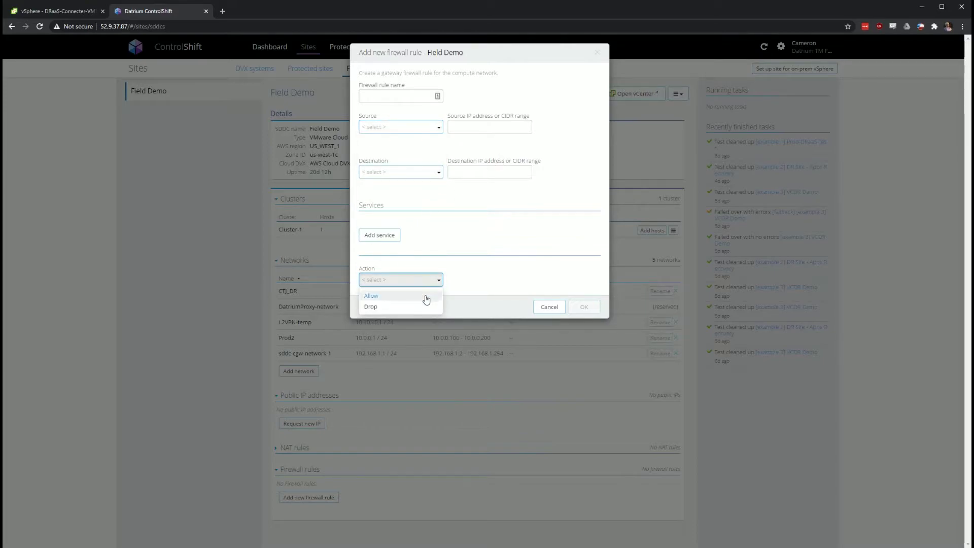
pyautogui.click(561, 287)
pyautogui.click(557, 306)
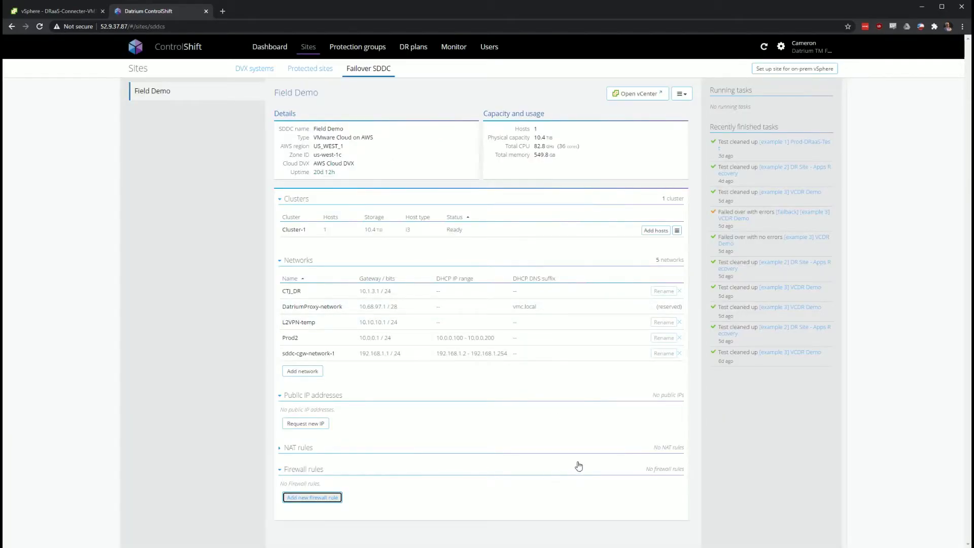
pyautogui.click(498, 210)
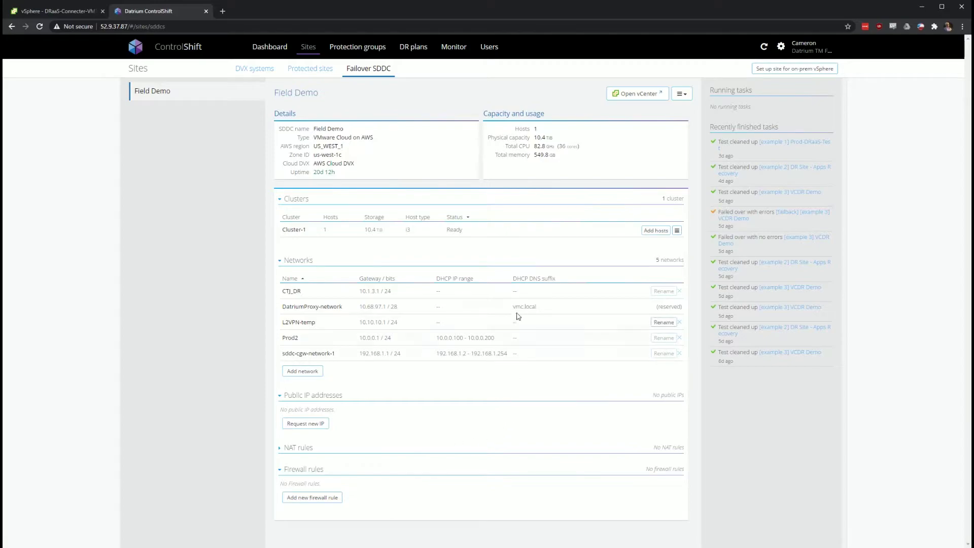
# Expand NAT rules, then review and close the SDDC's vCenter credentials
pyautogui.click(325, 447)
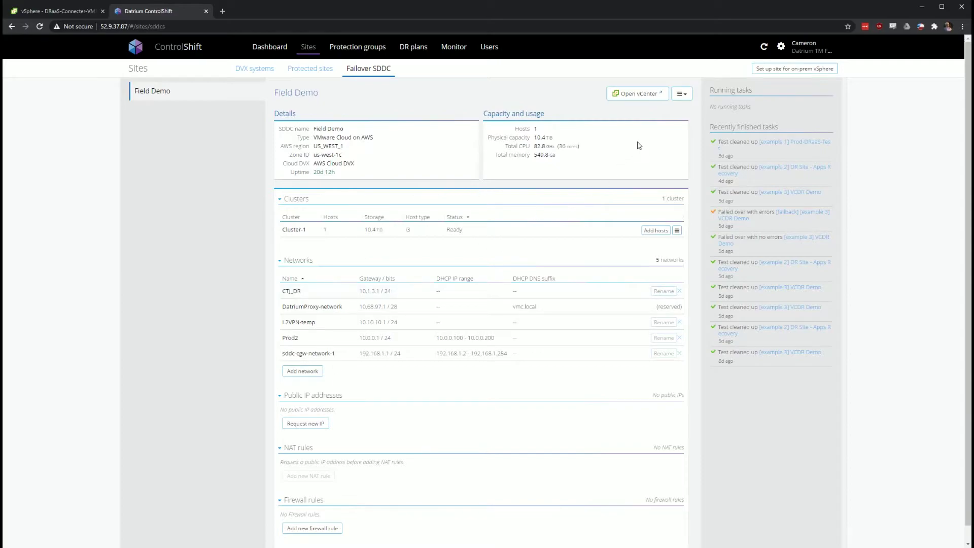
pyautogui.click(673, 98)
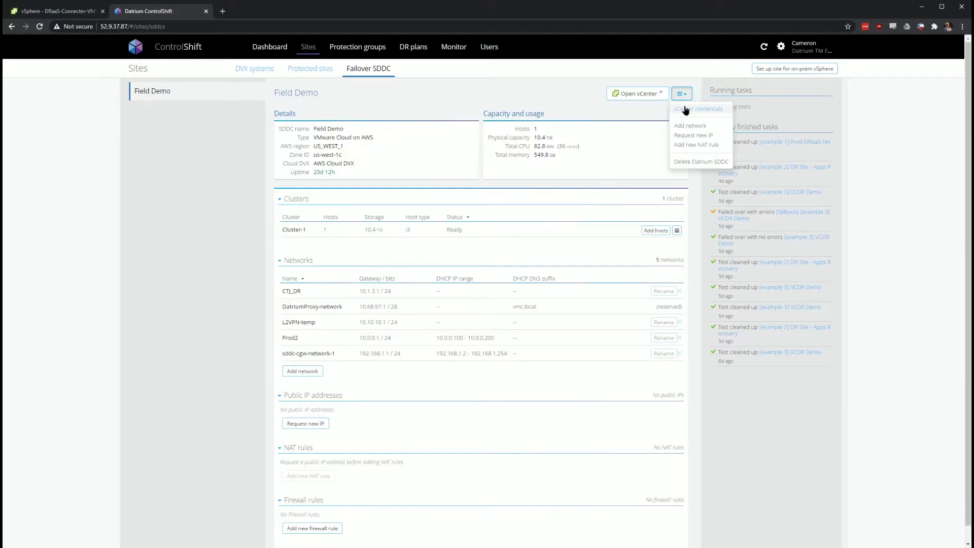
pyautogui.click(685, 109)
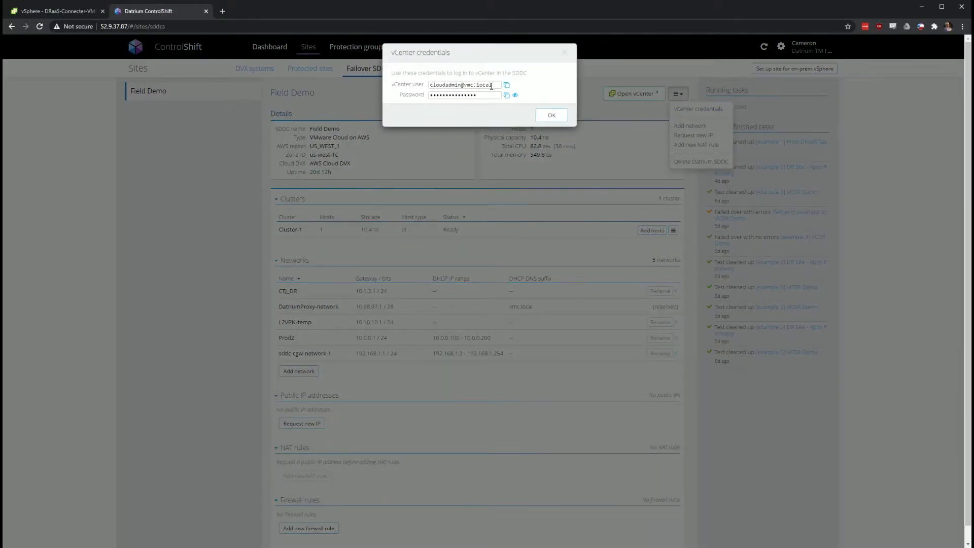
pyautogui.click(561, 116)
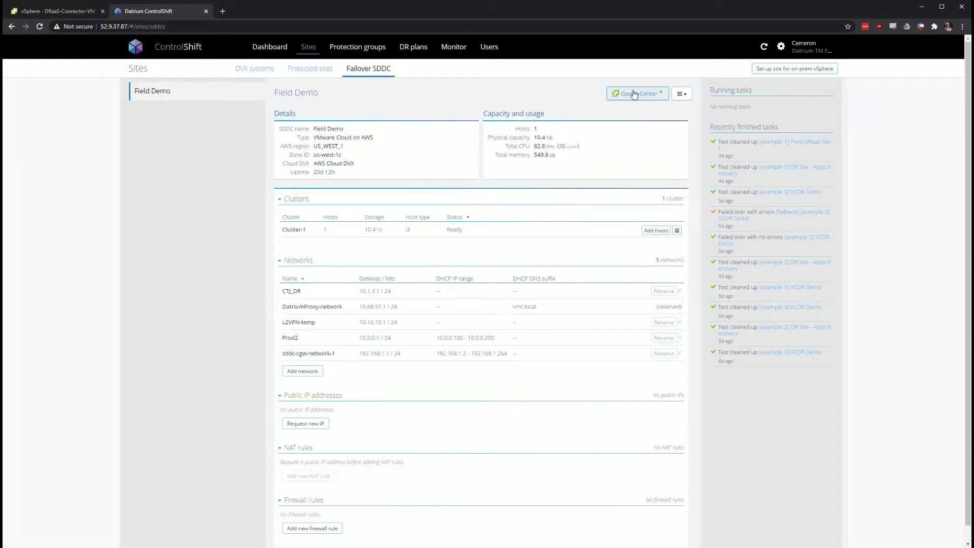
# Sign in to the SDDC's vCenter in the HTML5 vSphere Client to view Cluster-1, then return to ControlShift
pyautogui.click(617, 95)
pyautogui.click(146, 92)
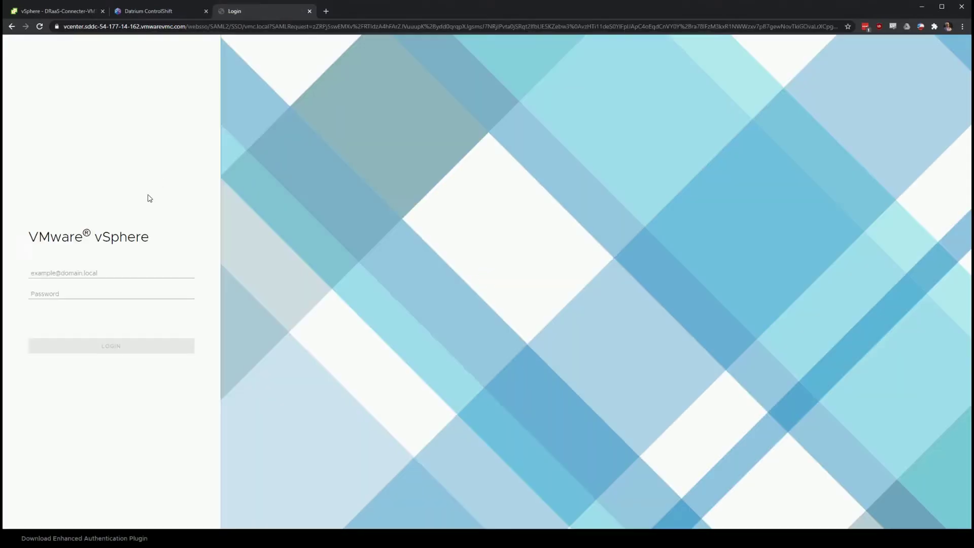
pyautogui.click(121, 350)
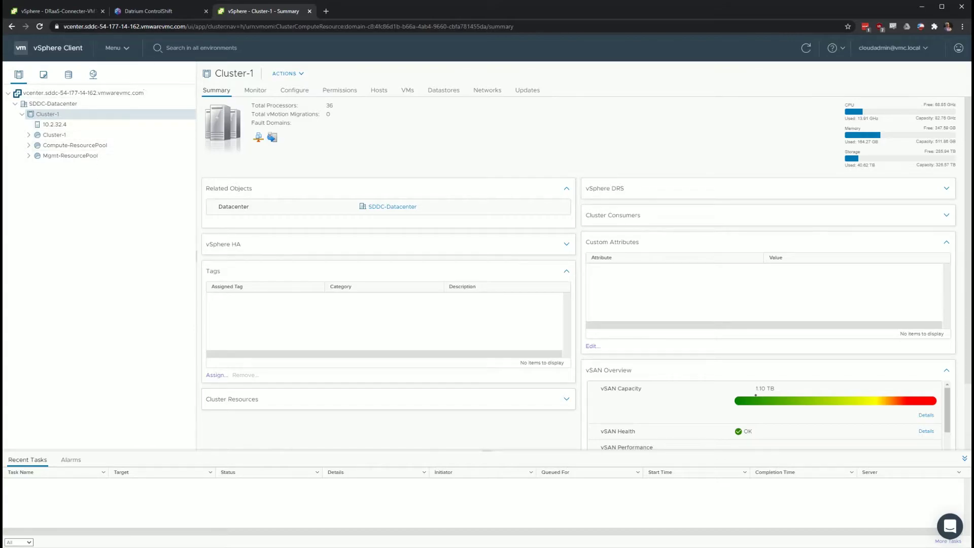
pyautogui.click(169, 14)
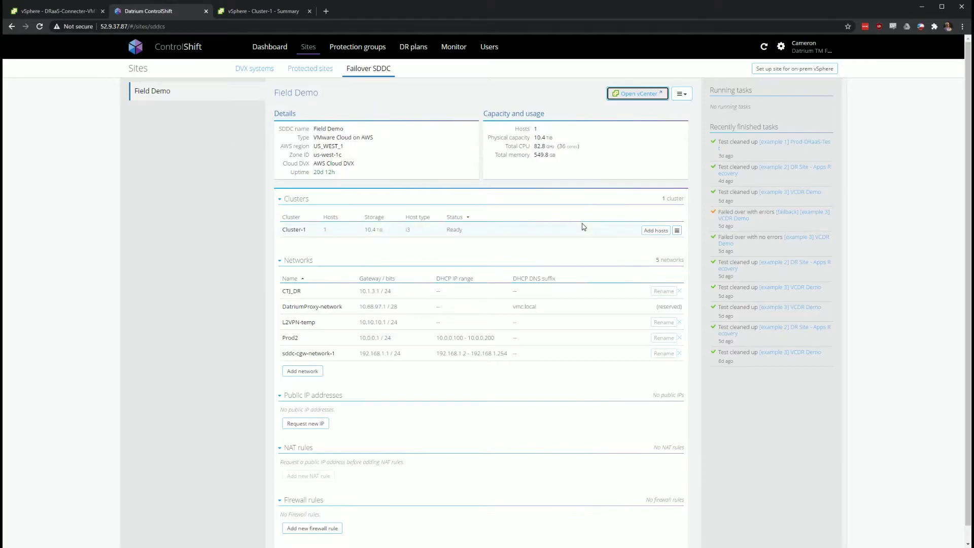
# Open the Mikes Demo protection group and start a manual snapshot of it
pyautogui.click(352, 49)
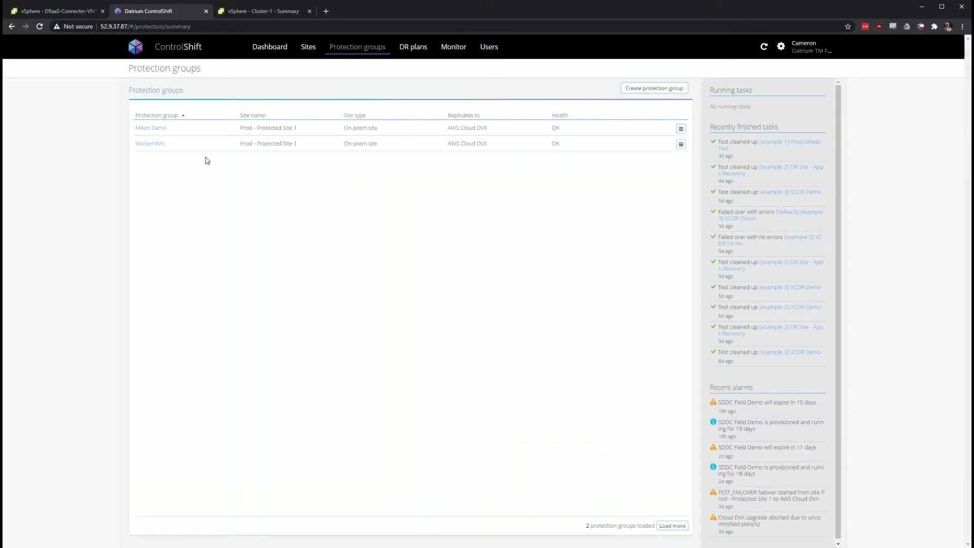
pyautogui.click(162, 130)
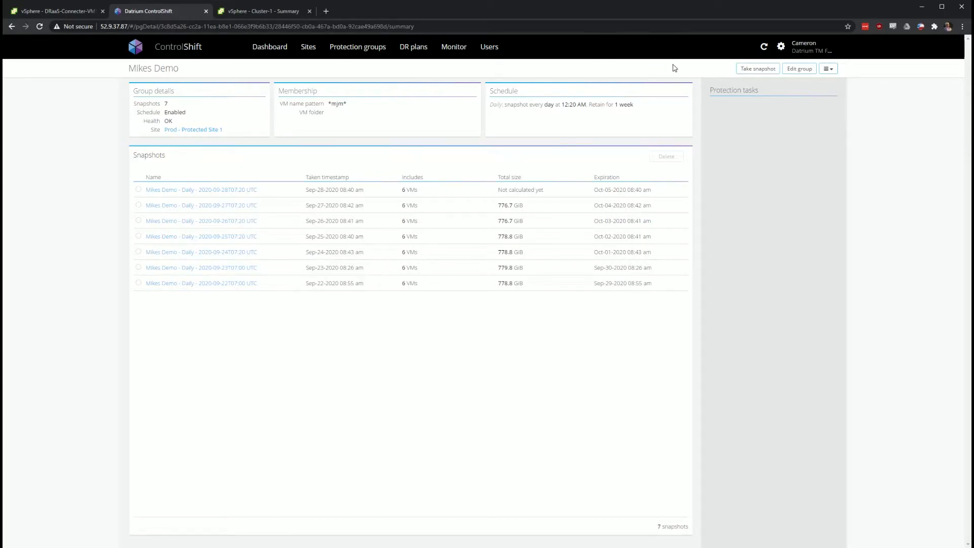
pyautogui.click(755, 70)
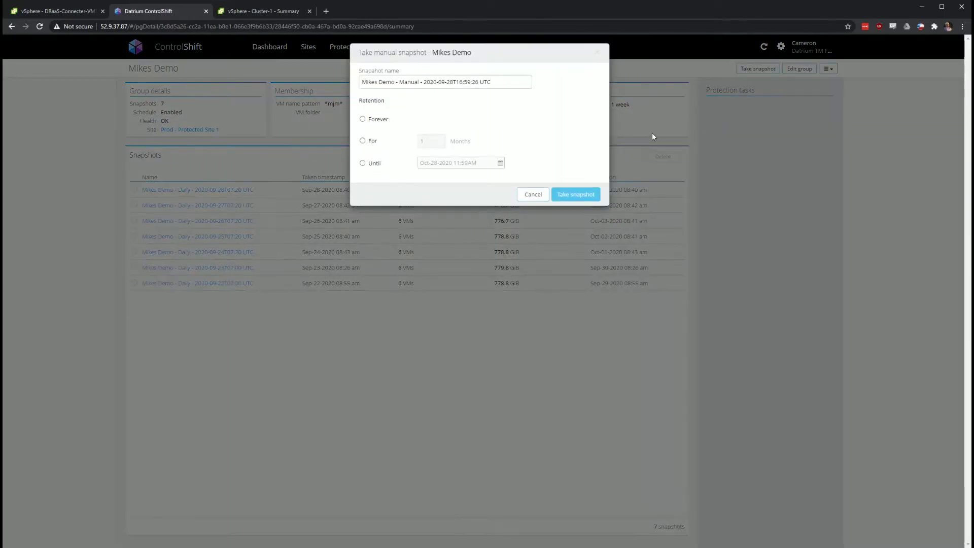
# Rename the manual snapshot to 'VCD'
pyautogui.tripleClick(506, 83)
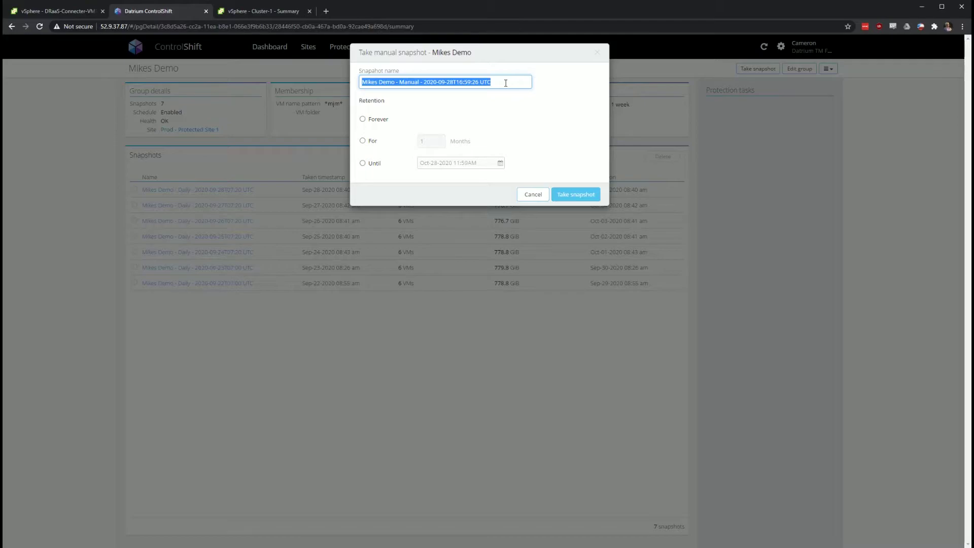
pyautogui.write('VCDR Demo')
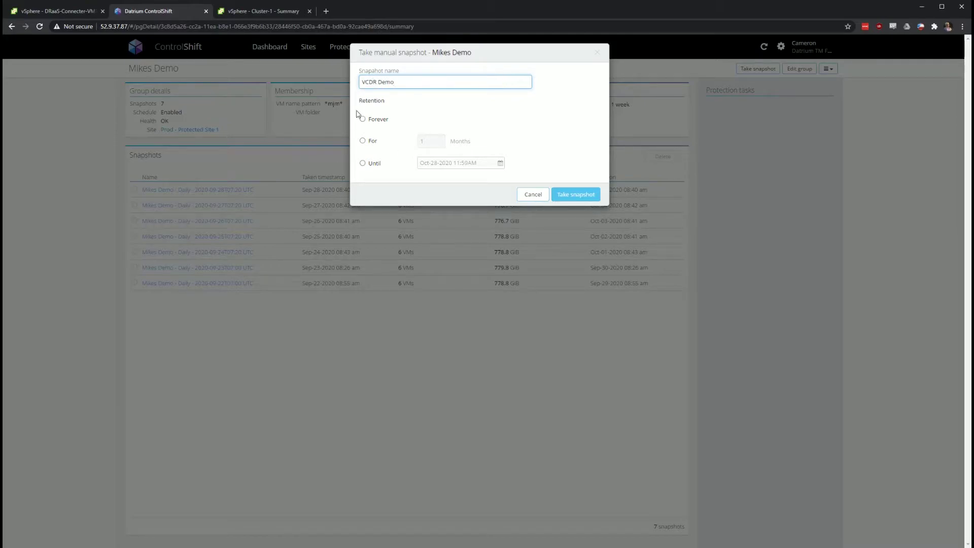
pyautogui.click(376, 125)
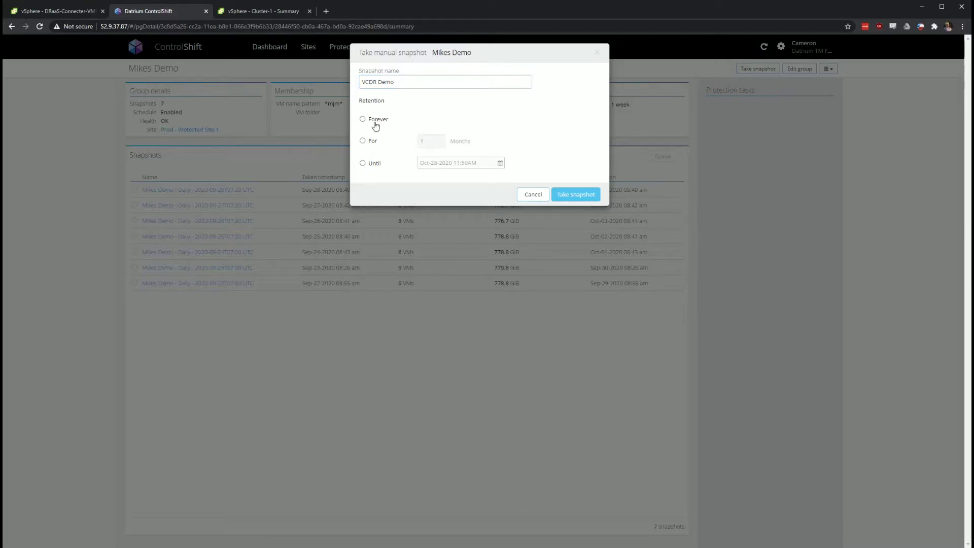
# Try Forever, For 1 Months and Until-date retention, then cancel the snapshot
pyautogui.click(373, 121)
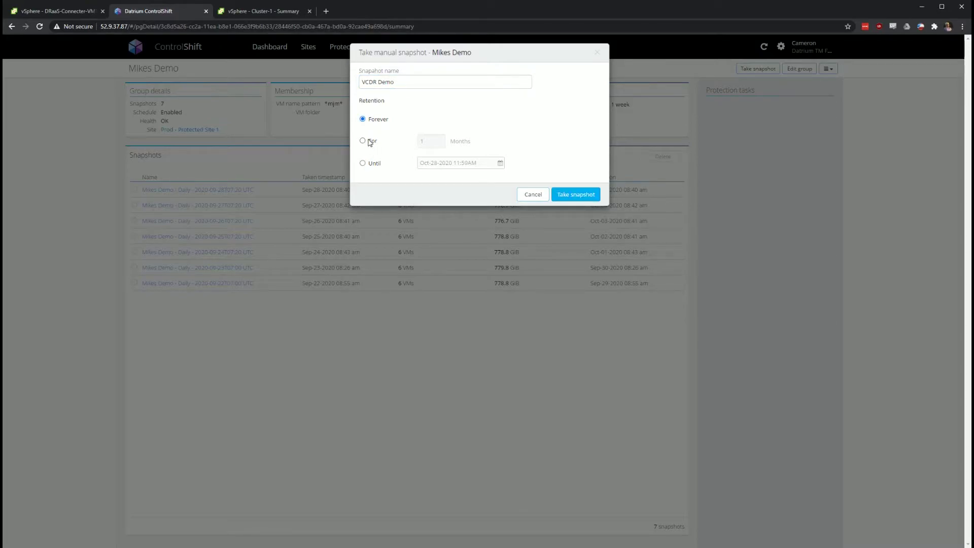
pyautogui.click(371, 142)
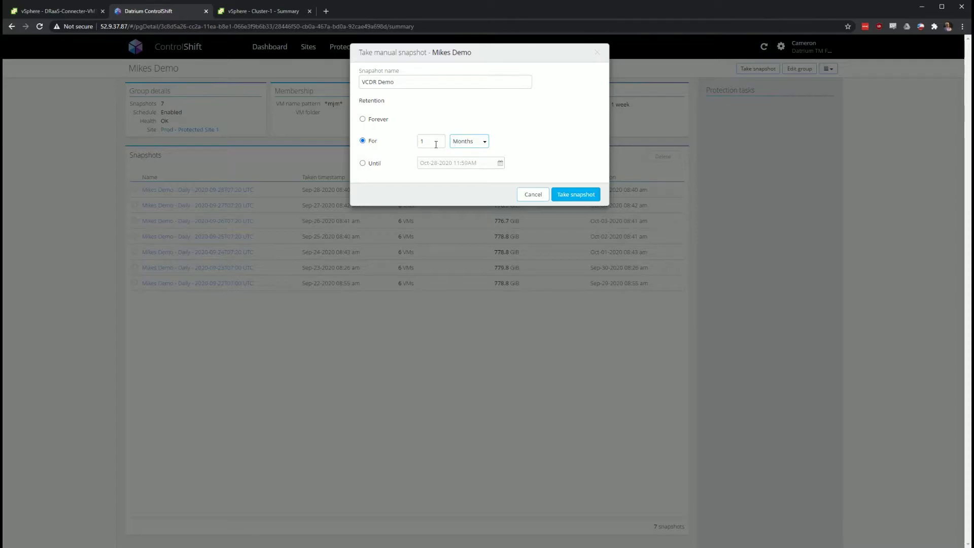
pyautogui.click(455, 147)
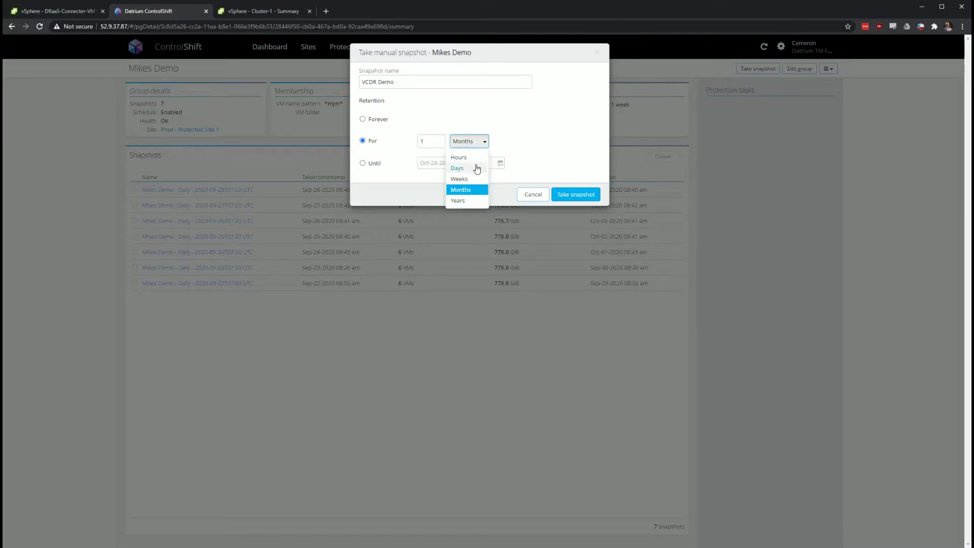
pyautogui.click(464, 141)
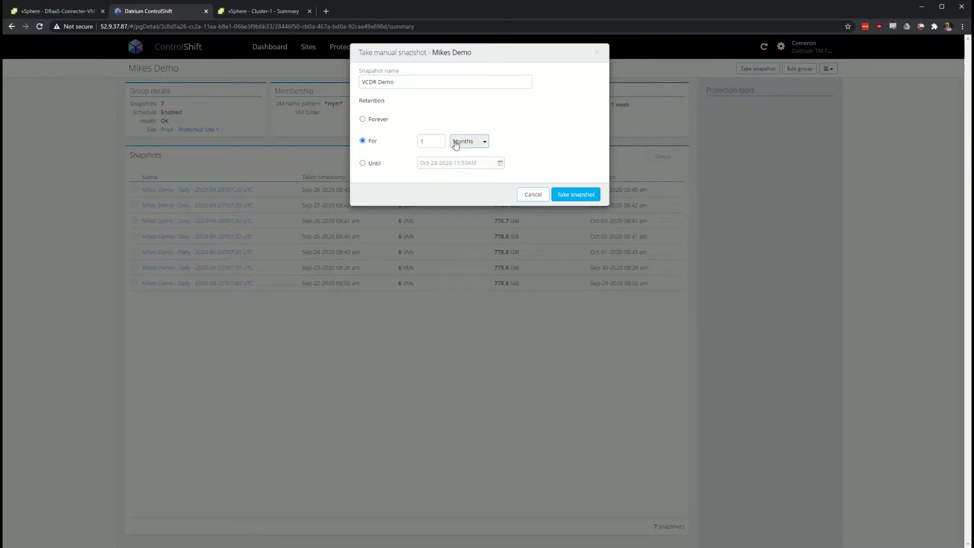
pyautogui.click(375, 165)
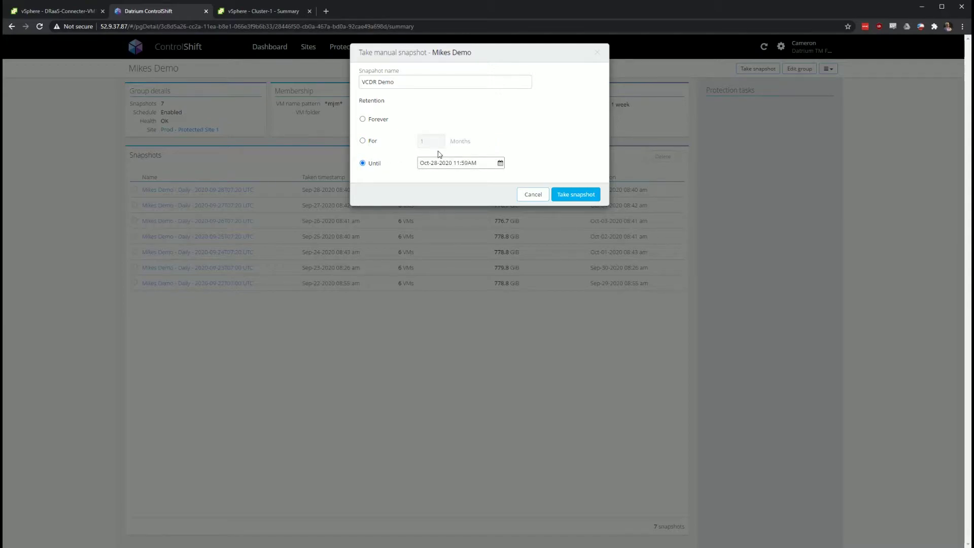
pyautogui.click(363, 141)
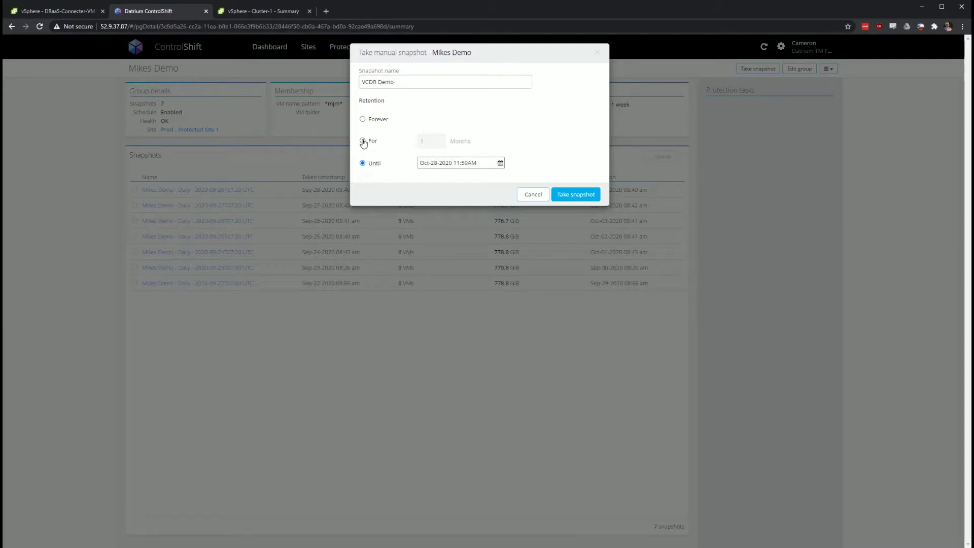
pyautogui.click(529, 198)
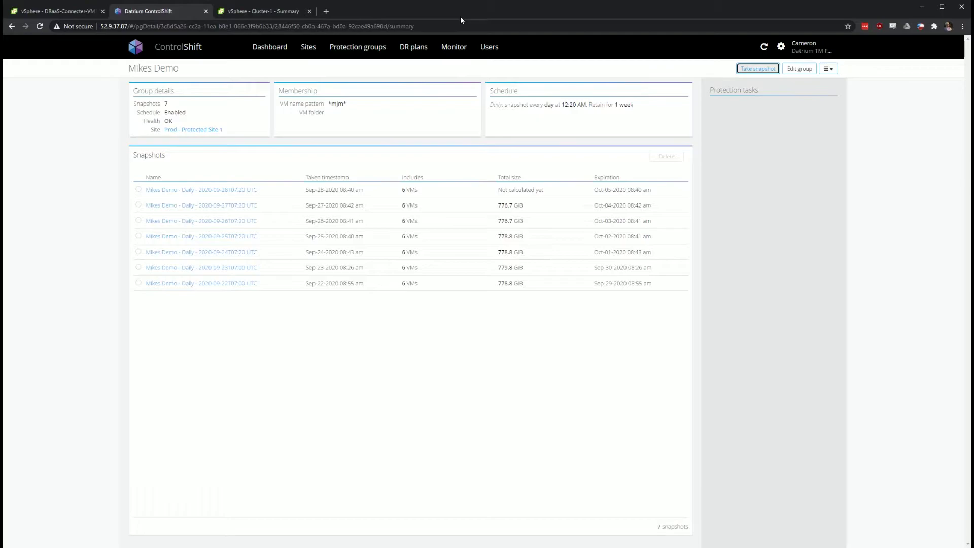
# Create a new DR plan named CTJ_Plan with description 'Demo Failover' and continue to sites
pyautogui.click(408, 51)
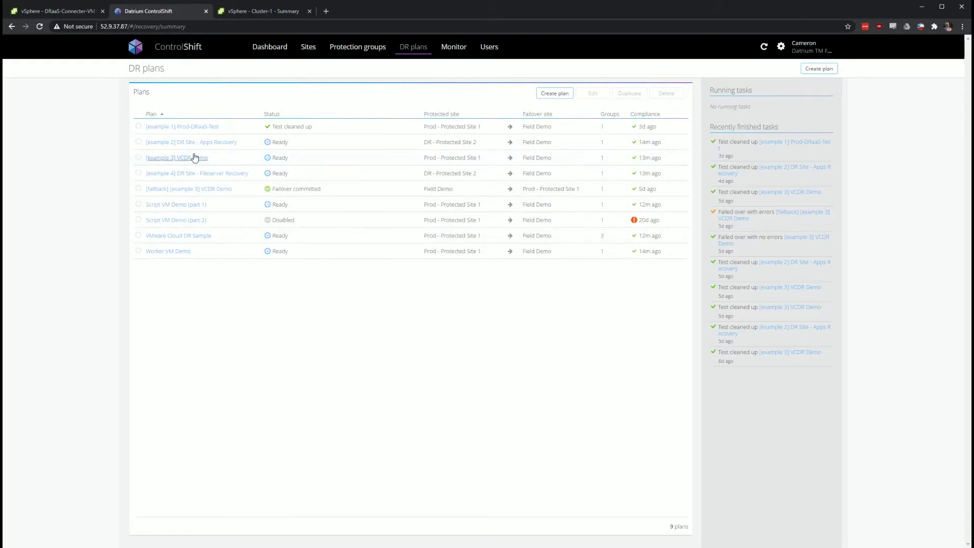
pyautogui.click(546, 97)
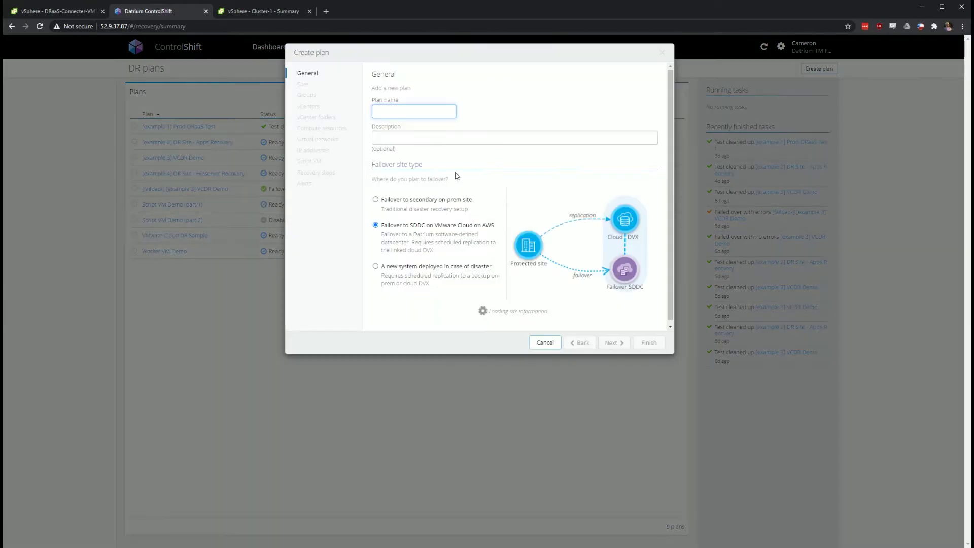
pyautogui.write('CT')
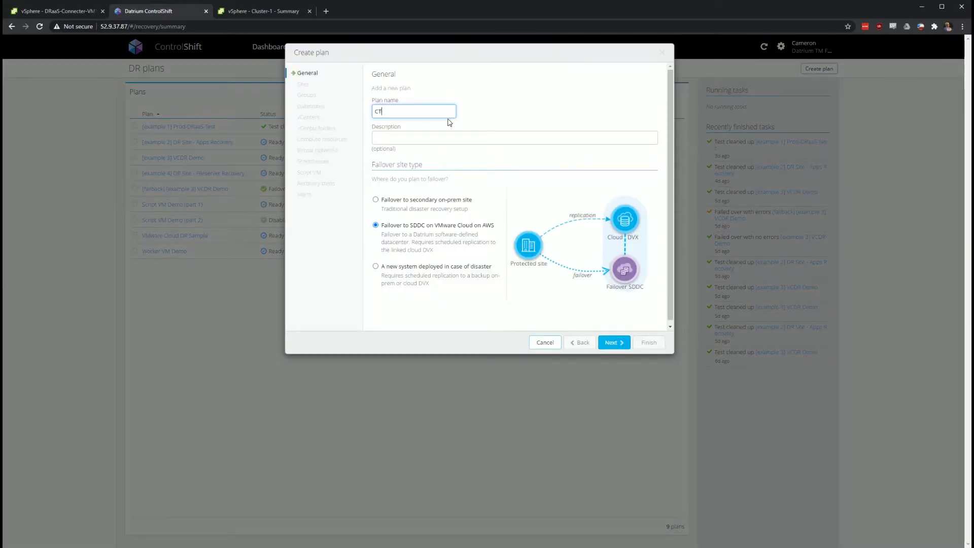
pyautogui.write('J_Plan')
pyautogui.press('Tab')
pyautogui.write('Demo')
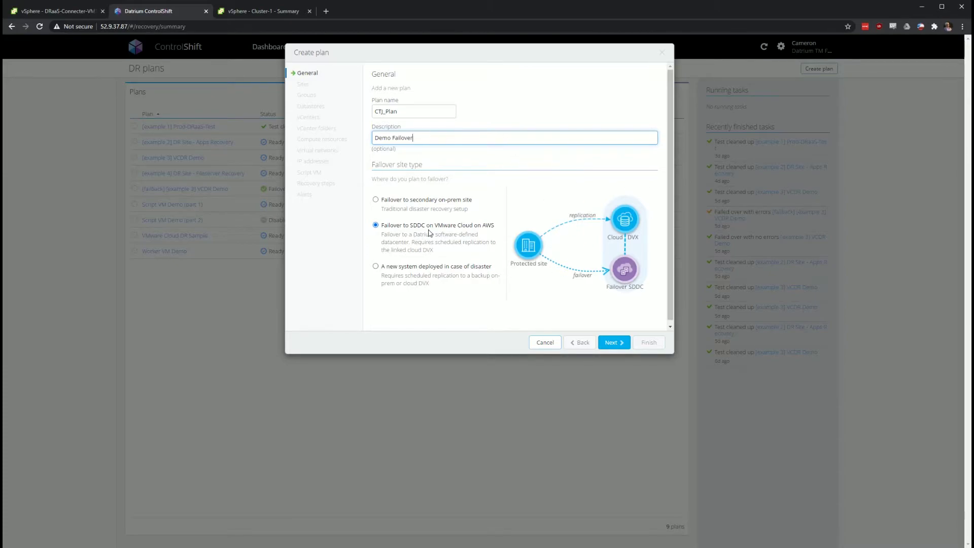
pyautogui.click(623, 343)
# Choose Prod - Protected Site 1 and vCenter 10.122.235.61, with tests run directly on the SDDC
pyautogui.click(448, 144)
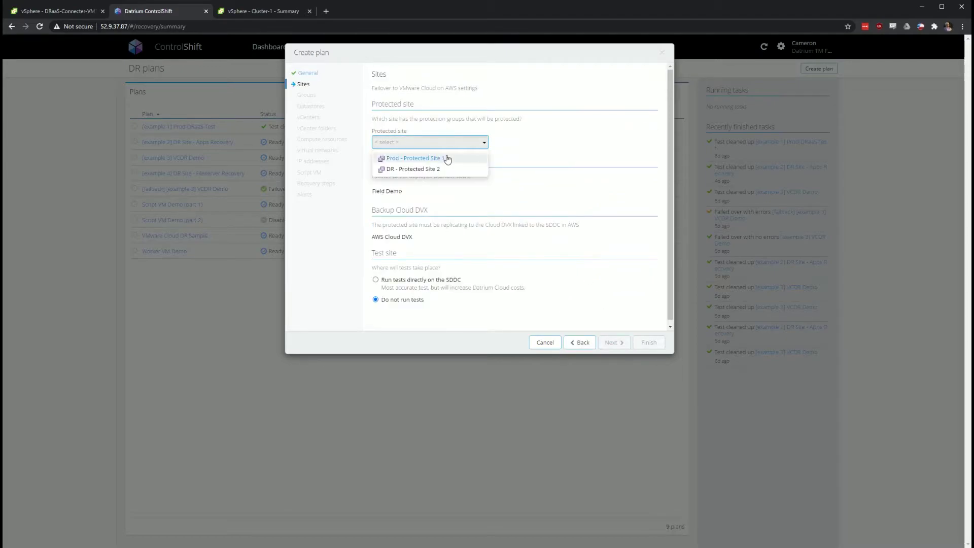
pyautogui.click(475, 158)
pyautogui.click(554, 146)
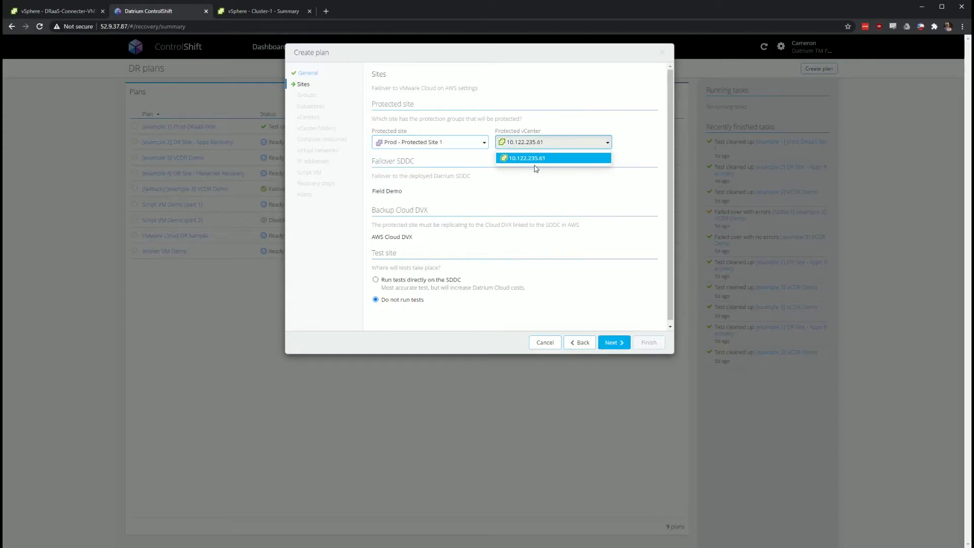
pyautogui.click(535, 158)
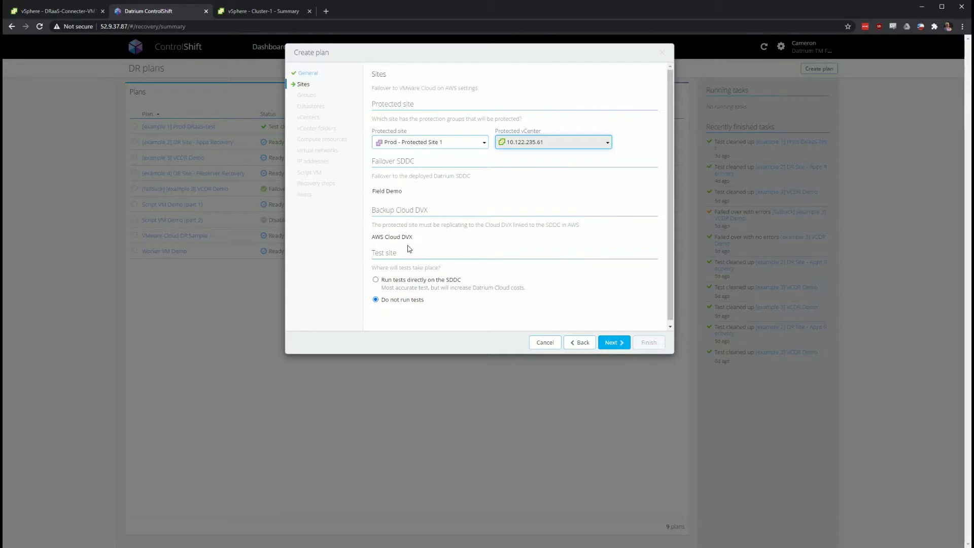
pyautogui.click(422, 282)
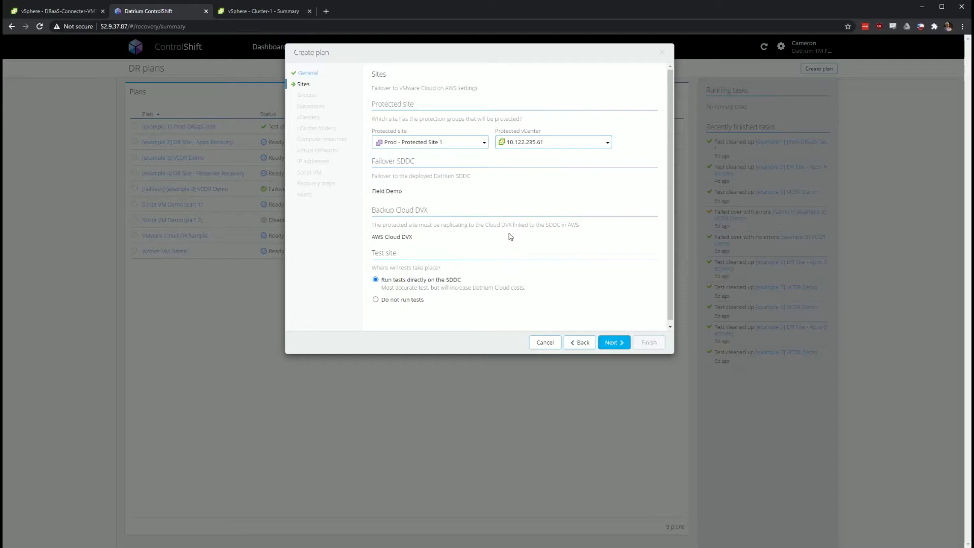
pyautogui.click(614, 343)
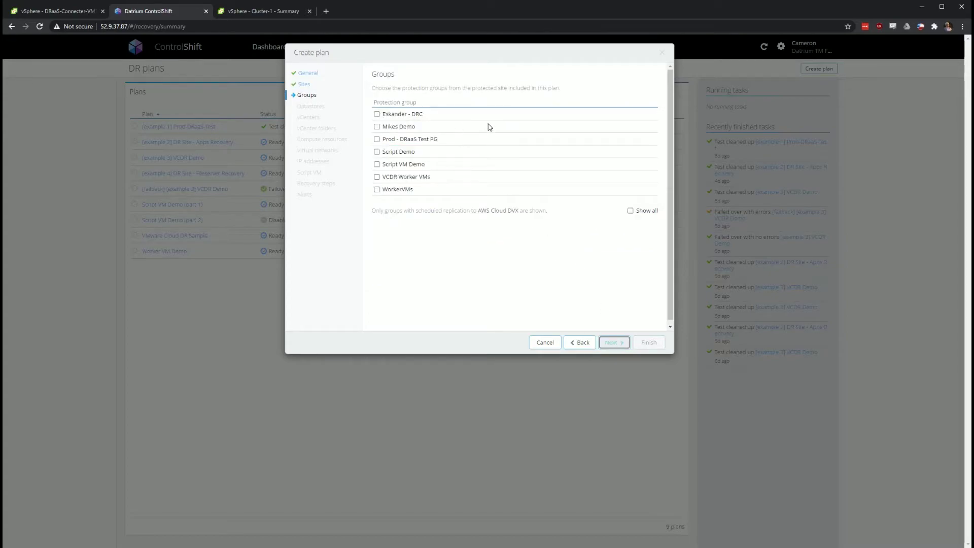
# Include the Mikes Demo protection group and advance past datastores to the vCenters step
pyautogui.click(378, 128)
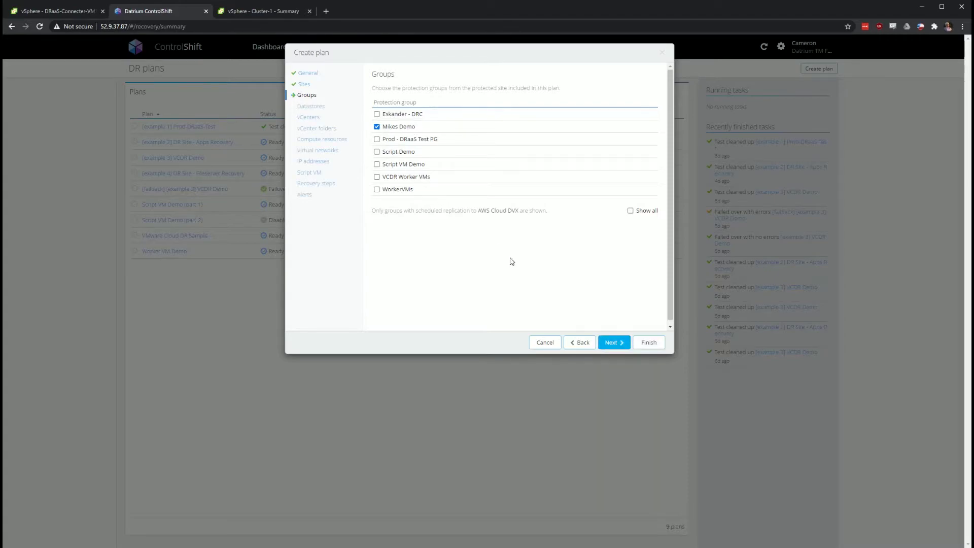
pyautogui.click(613, 343)
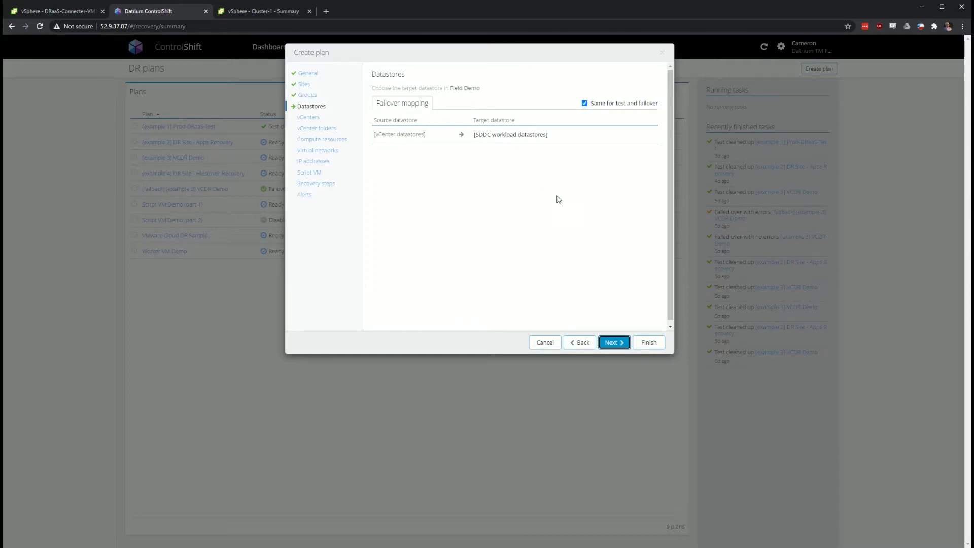
pyautogui.click(617, 343)
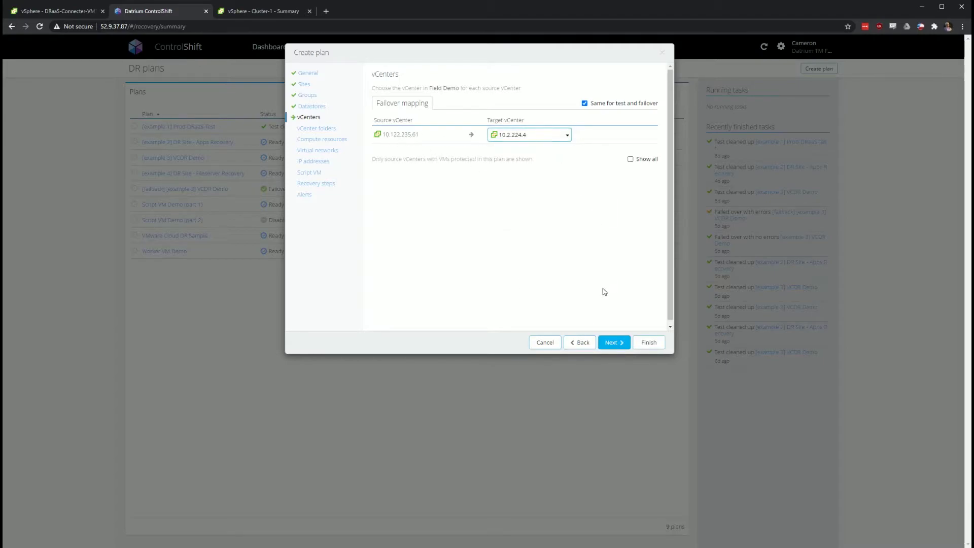
# Map the Windows source folder to Workloads/Applications
pyautogui.click(613, 342)
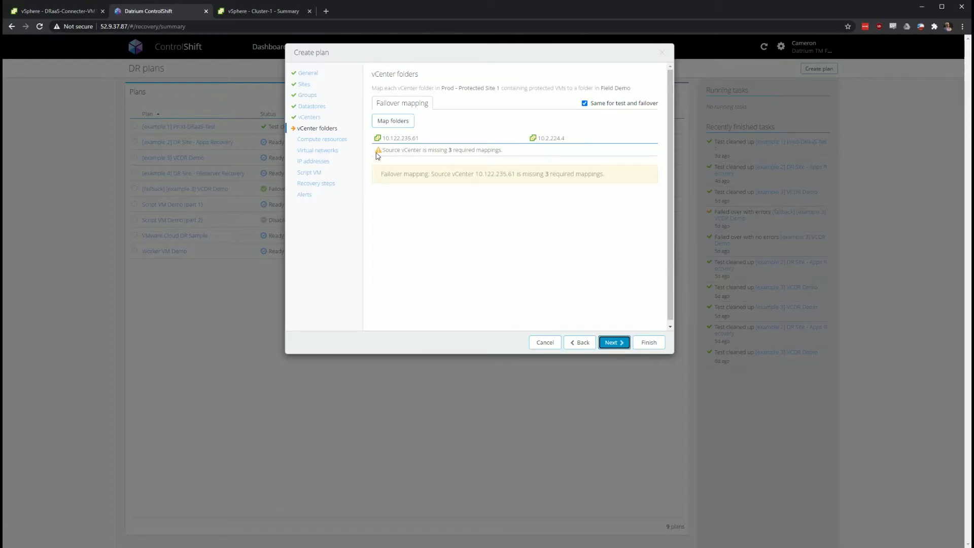
pyautogui.click(376, 121)
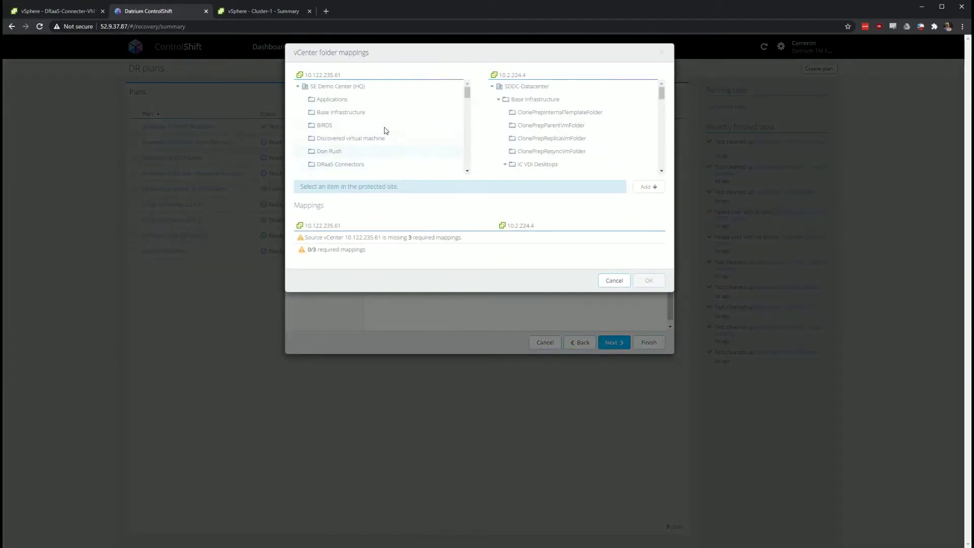
pyautogui.scroll(-1, 387, 130)
pyautogui.scroll(-6, 386, 129)
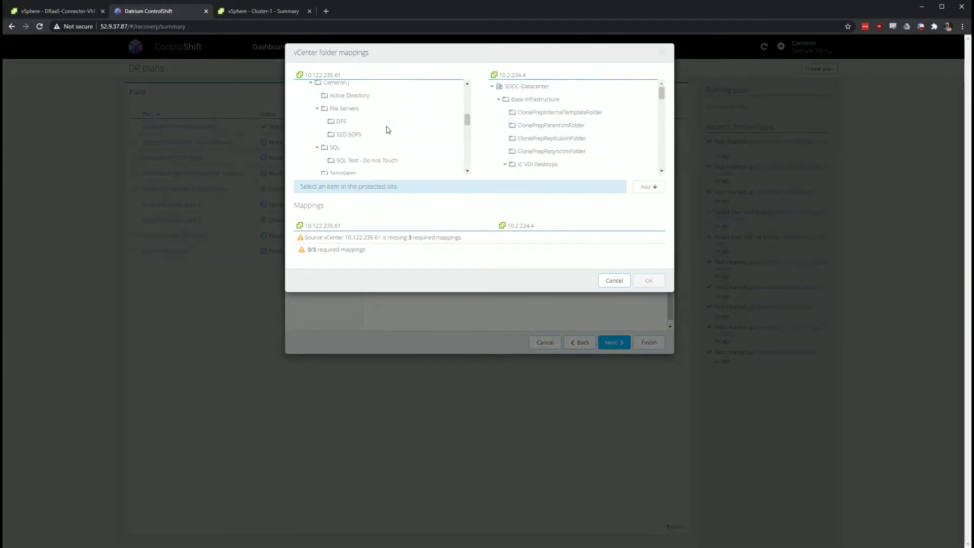
pyautogui.scroll(-4, 386, 131)
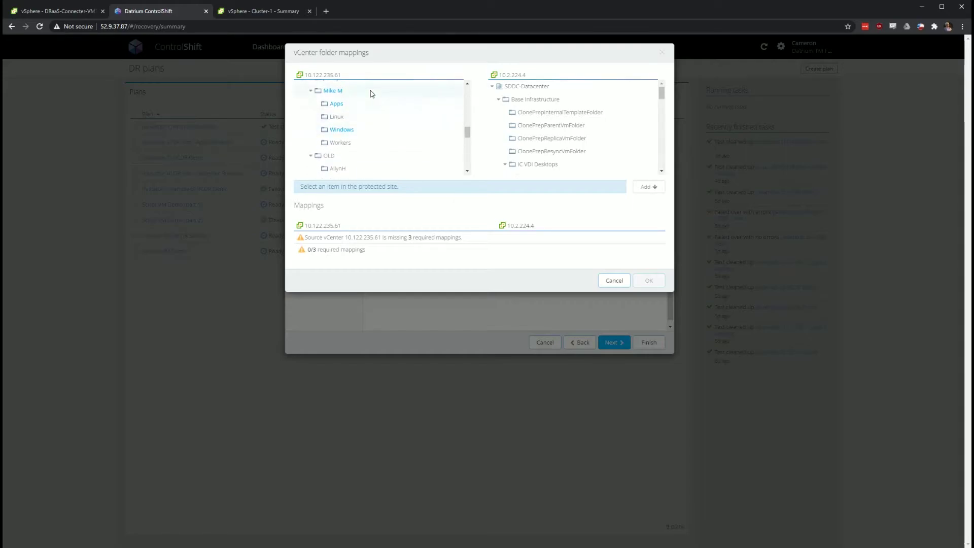
pyautogui.scroll(-1, 374, 140)
pyautogui.click(381, 131)
pyautogui.scroll(-2, 604, 122)
pyautogui.scroll(-4, 601, 121)
pyautogui.scroll(-5, 601, 116)
pyautogui.scroll(10, 609, 115)
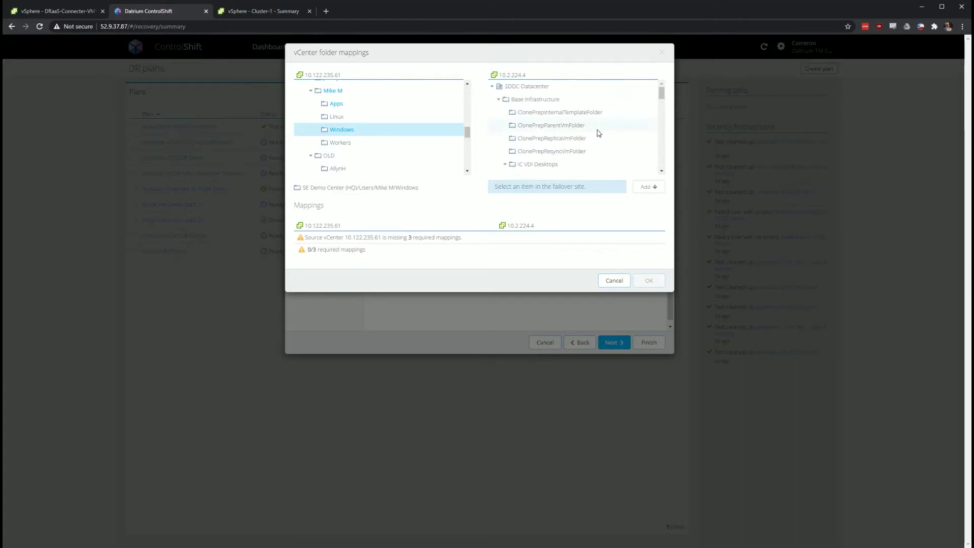
pyautogui.scroll(-3, 600, 135)
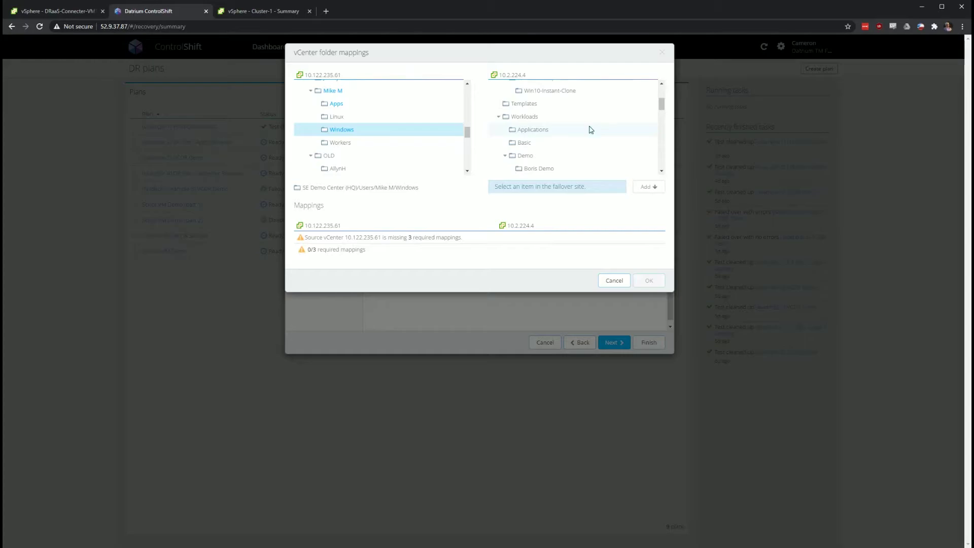
pyautogui.click(590, 129)
pyautogui.click(649, 187)
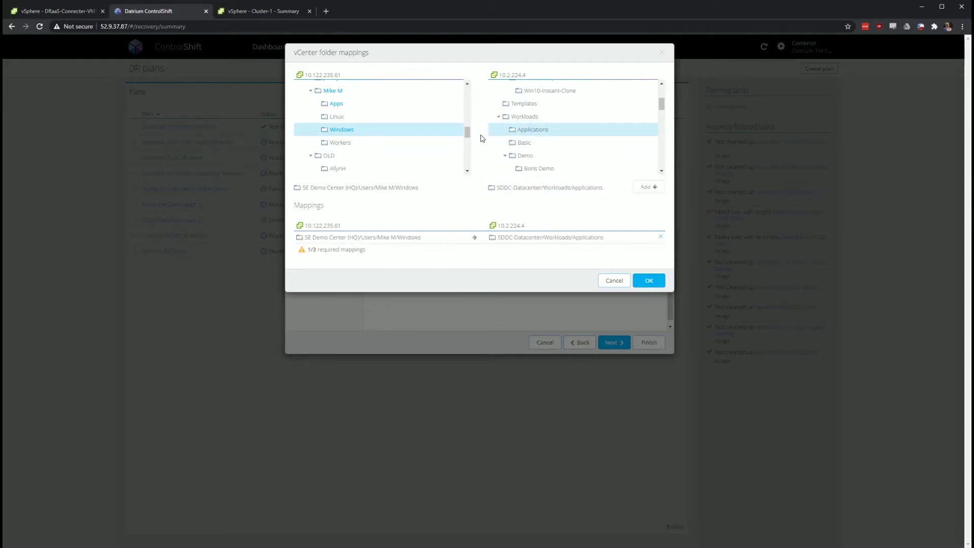
# Add Apps→Workloads/Basic and parent folder→Workloads mappings, then save all three
pyautogui.click(358, 103)
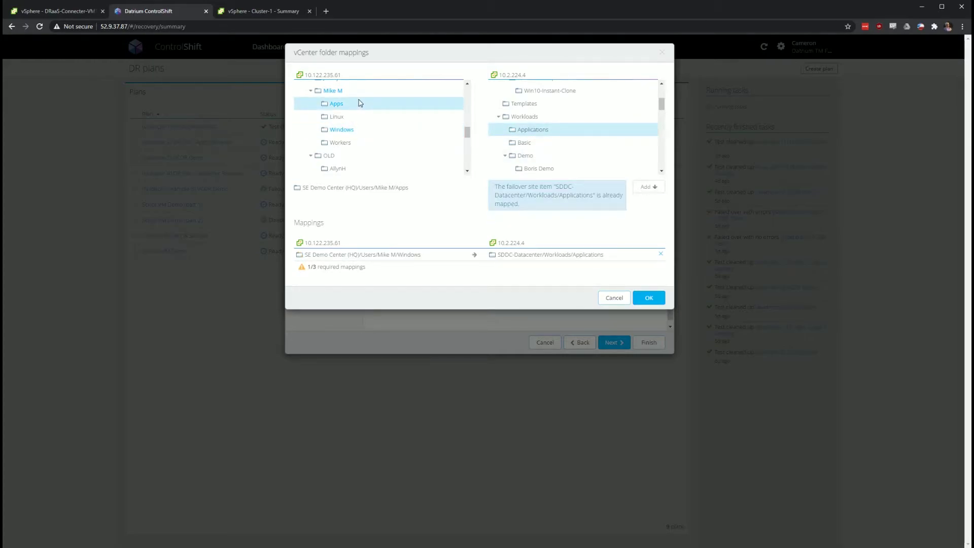
pyautogui.click(535, 144)
pyautogui.click(648, 187)
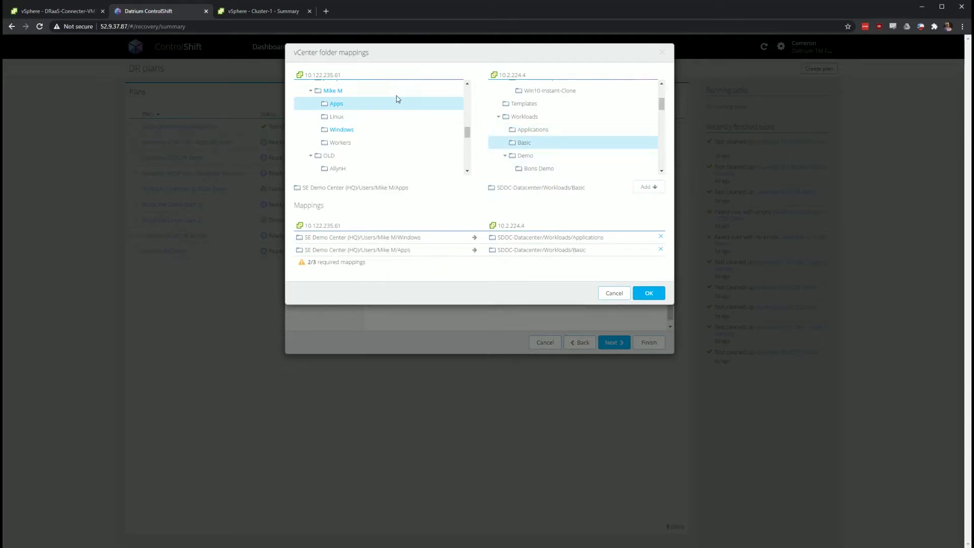
pyautogui.click(397, 95)
pyautogui.click(574, 117)
pyautogui.click(646, 187)
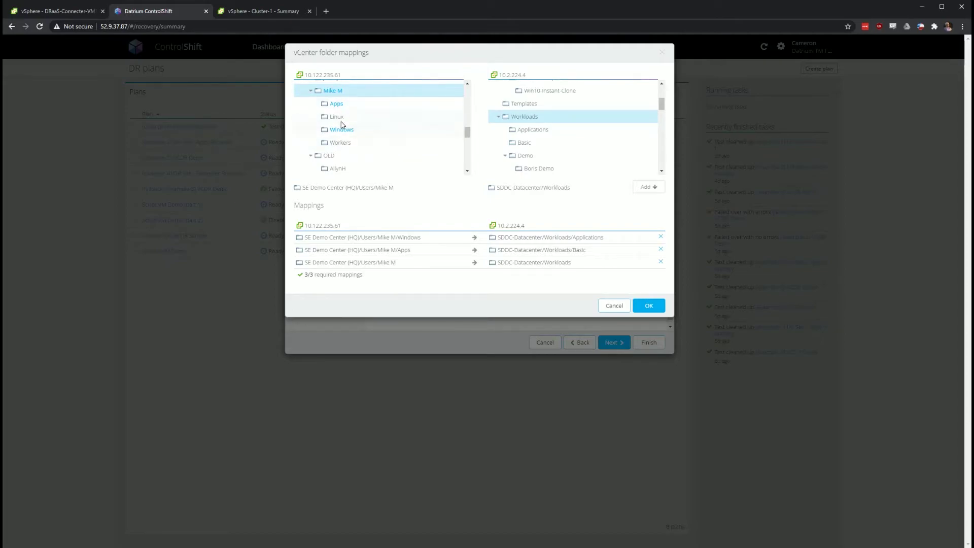
pyautogui.click(653, 307)
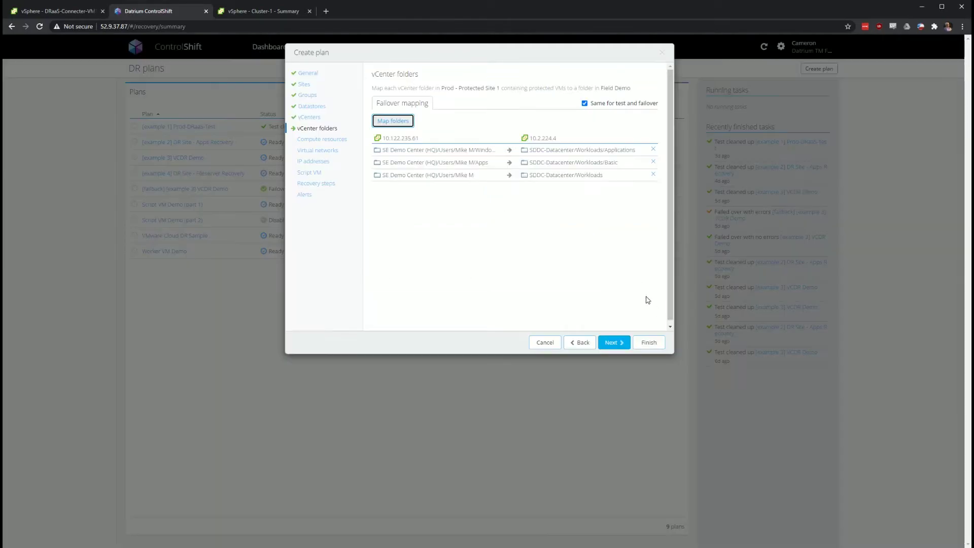
# Map compute resource Production to SDDC-Datacenter/Cluster-1 and advance to Virtual networks
pyautogui.click(614, 343)
pyautogui.click(432, 133)
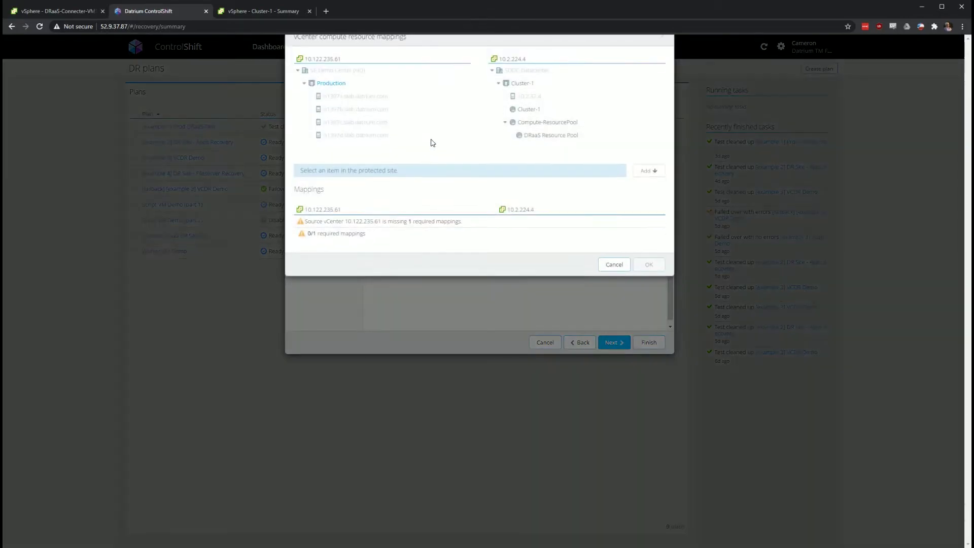
pyautogui.click(349, 101)
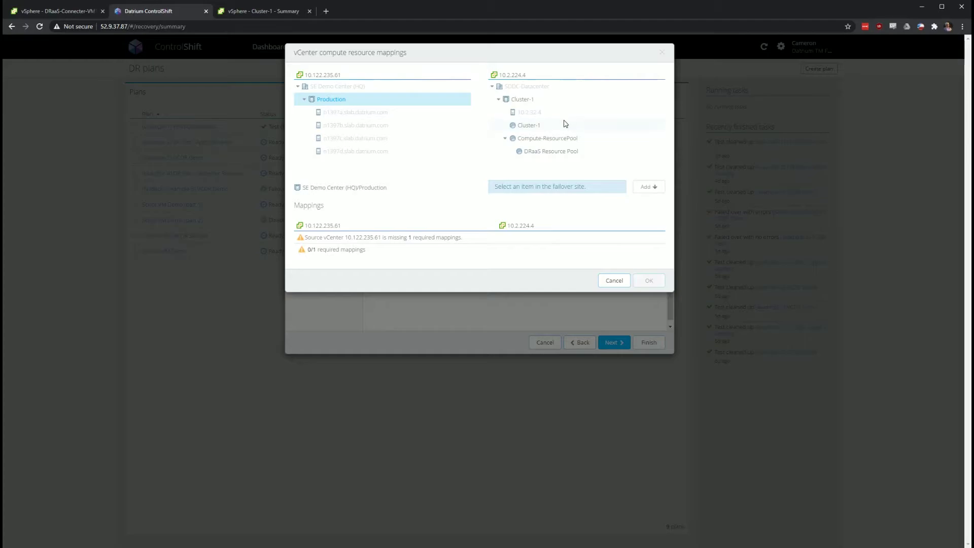
pyautogui.click(568, 103)
pyautogui.click(656, 189)
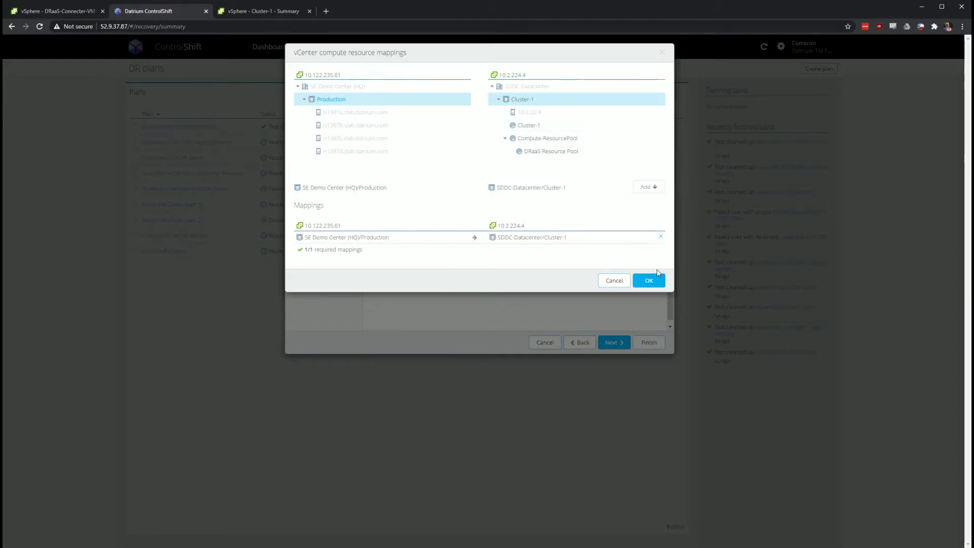
pyautogui.click(651, 282)
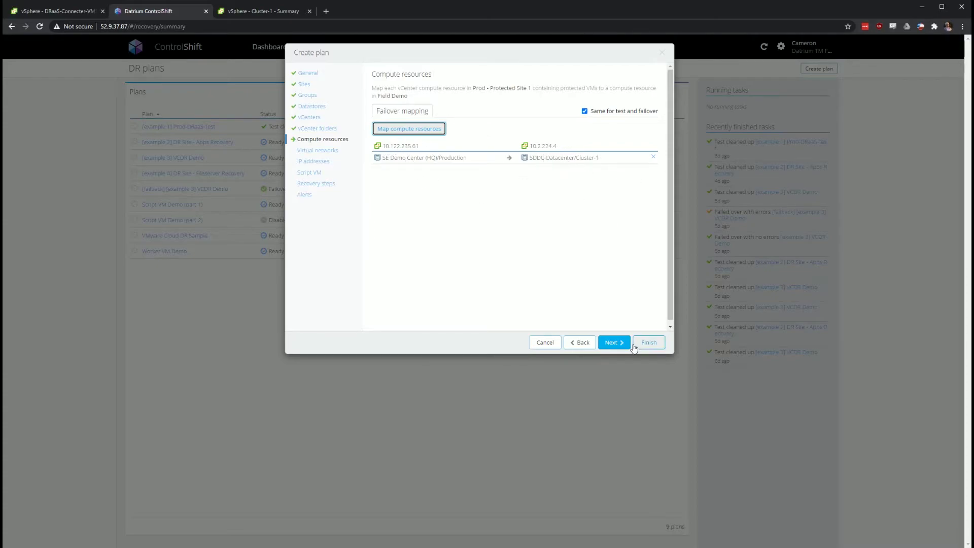
pyautogui.click(614, 343)
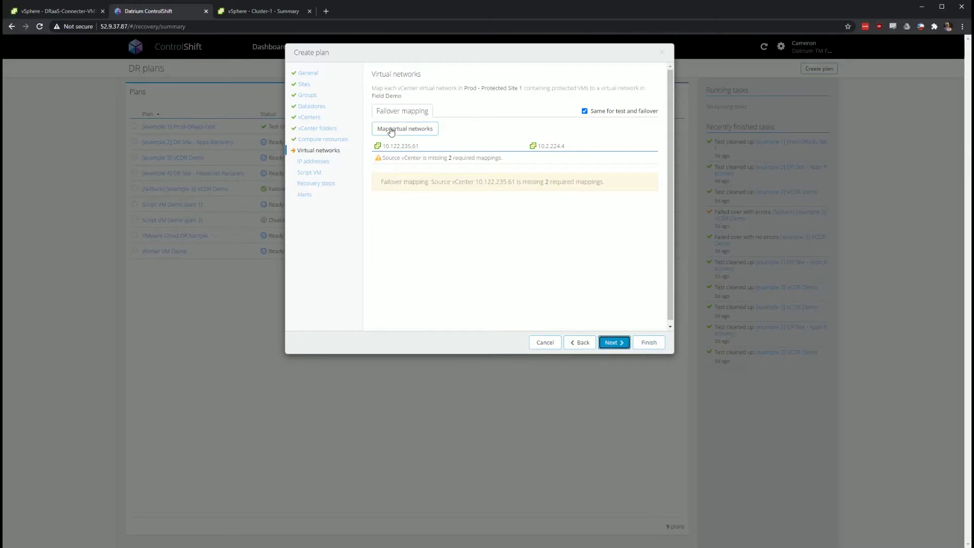
# Map the Field Demo (Static + DHCP) network to CTJ_DR
pyautogui.click(388, 129)
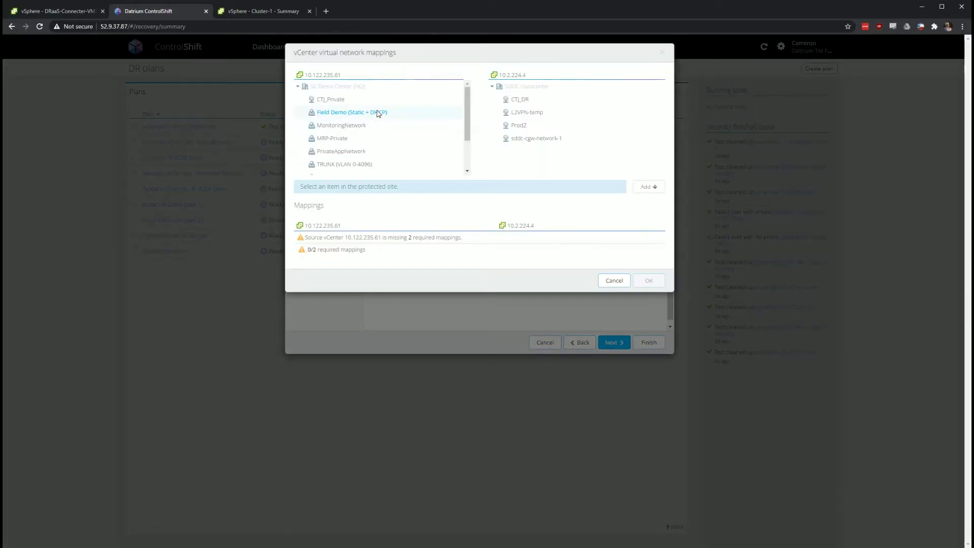
pyautogui.click(384, 113)
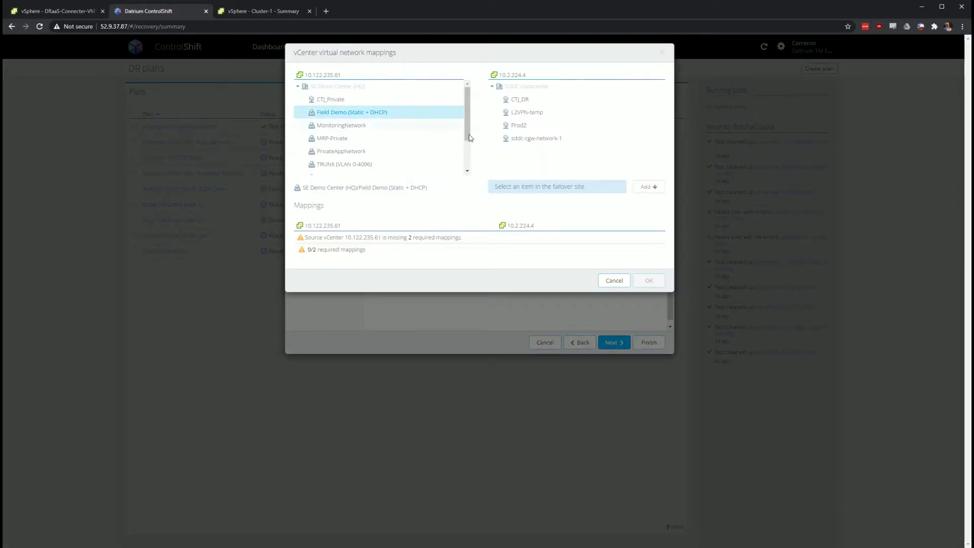
pyautogui.click(591, 101)
pyautogui.click(660, 191)
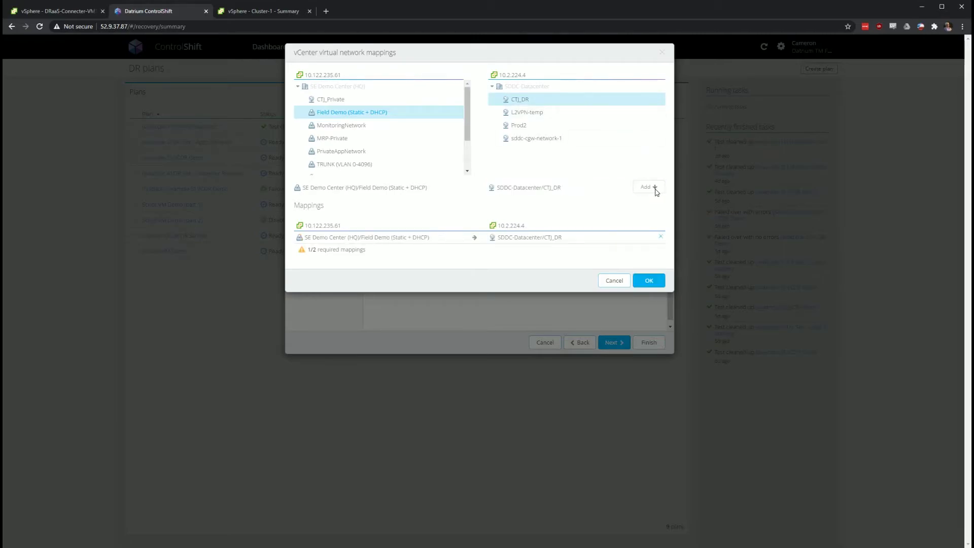
pyautogui.click(650, 279)
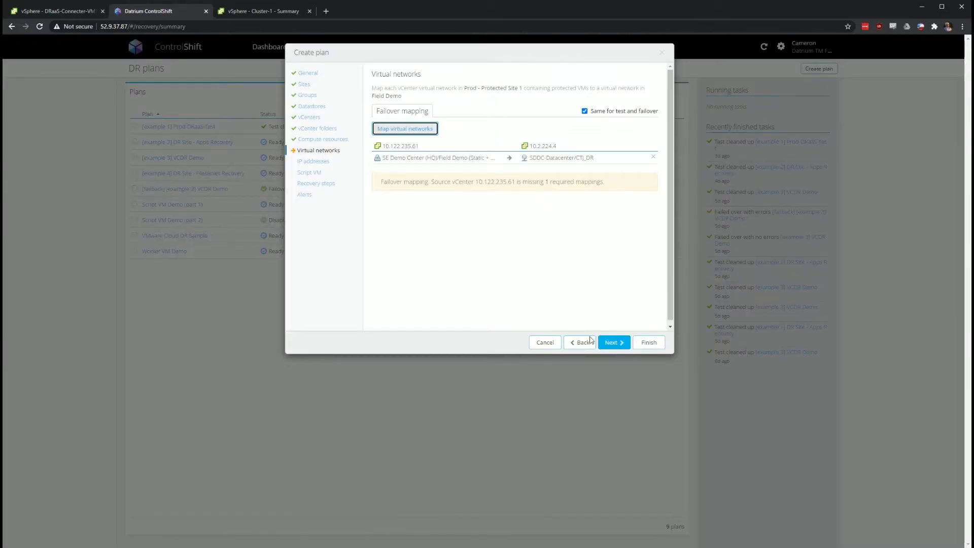
# Look at the IP addresses step's rule dialog without adding a rule, then go back
pyautogui.click(613, 342)
pyautogui.click(391, 119)
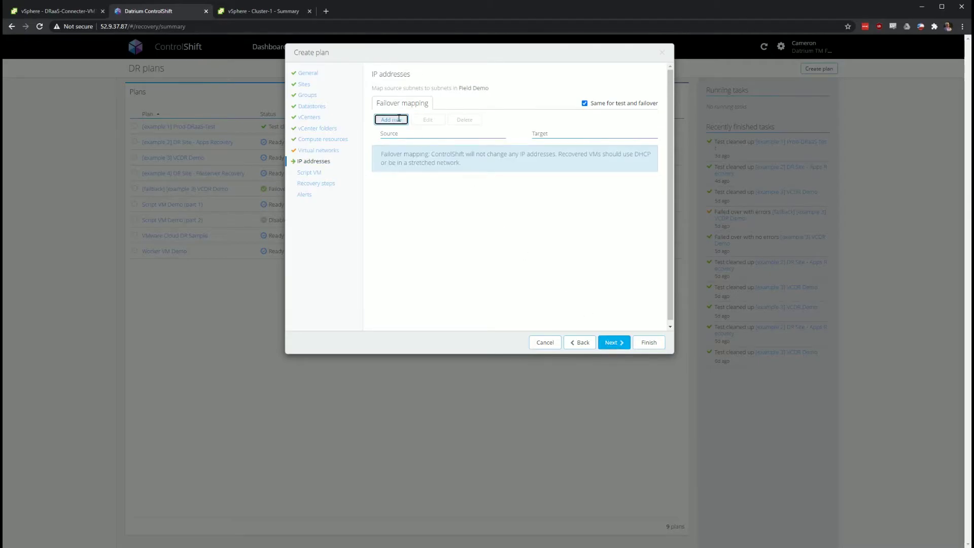
pyautogui.click(593, 289)
pyautogui.click(331, 152)
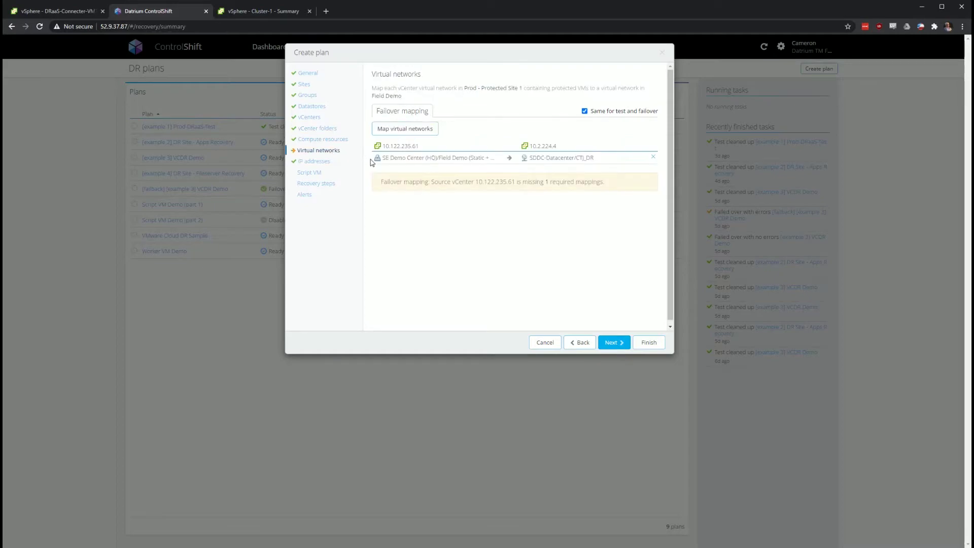
# Map the VLAN245 (VMs) network to Prod2
pyautogui.click(418, 128)
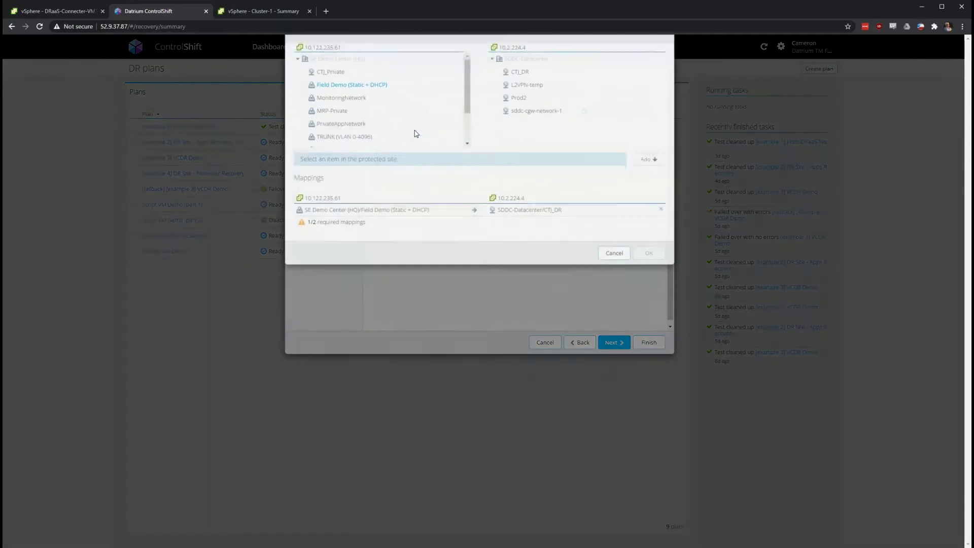
pyautogui.scroll(-2, 398, 112)
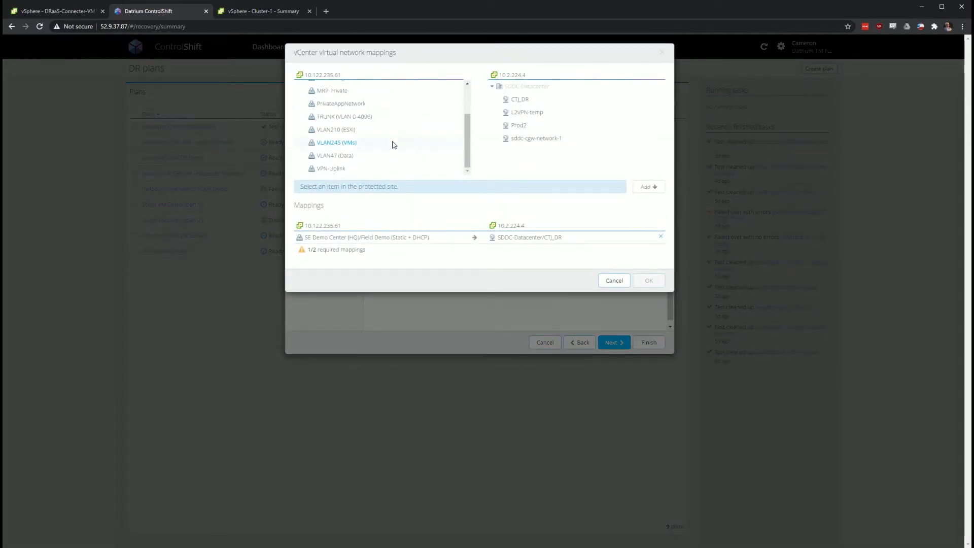
pyautogui.click(394, 143)
pyautogui.click(573, 125)
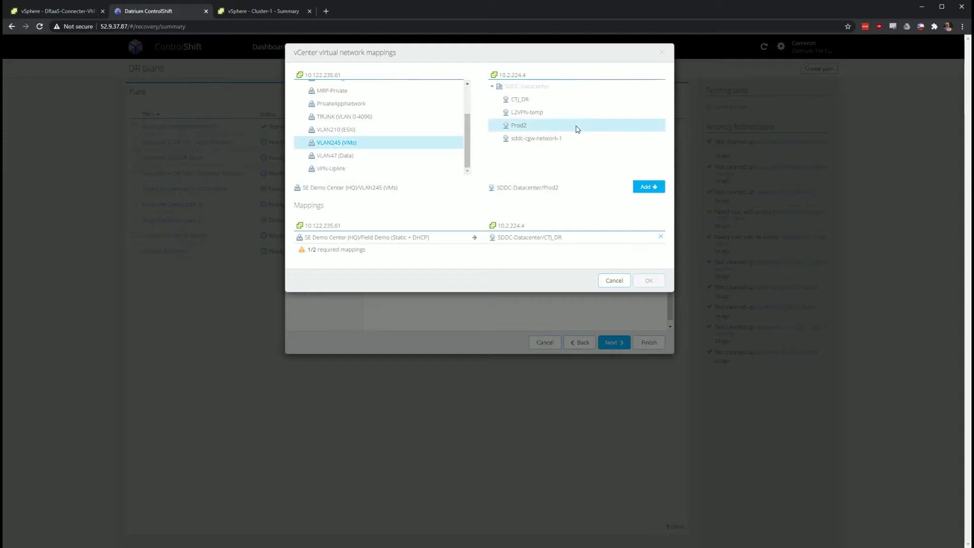
pyautogui.click(650, 188)
pyautogui.click(652, 292)
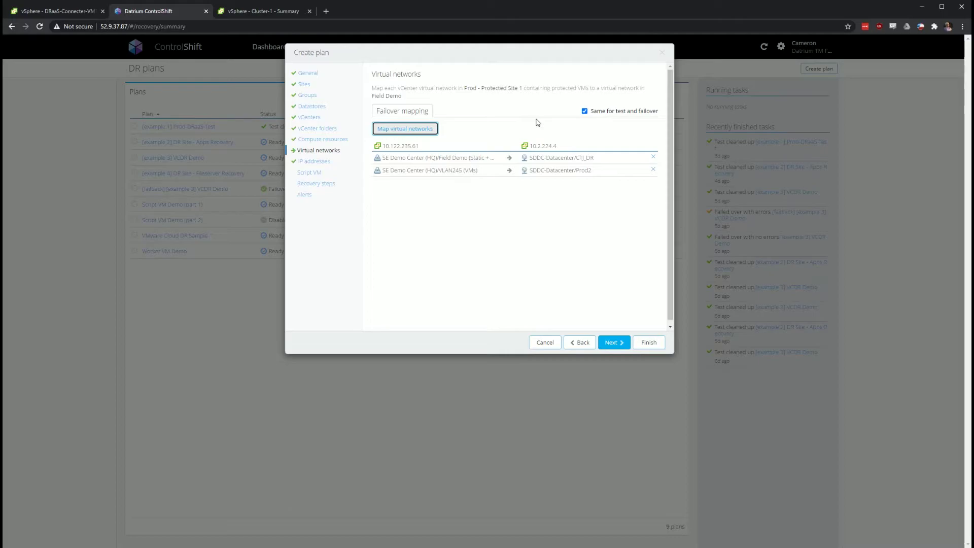
# Review both network mappings unchanged and advance to the IP addresses step
pyautogui.click(416, 131)
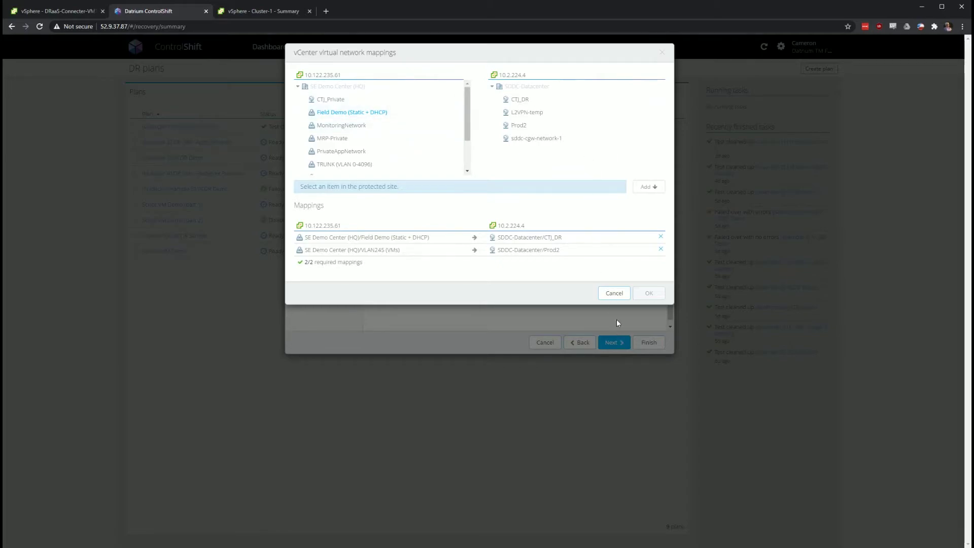
pyautogui.click(613, 294)
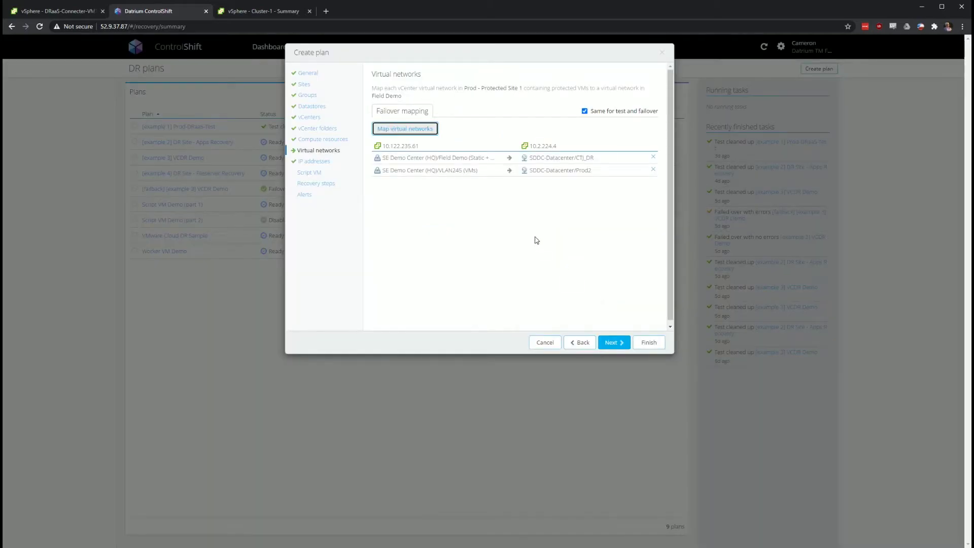
pyautogui.click(609, 347)
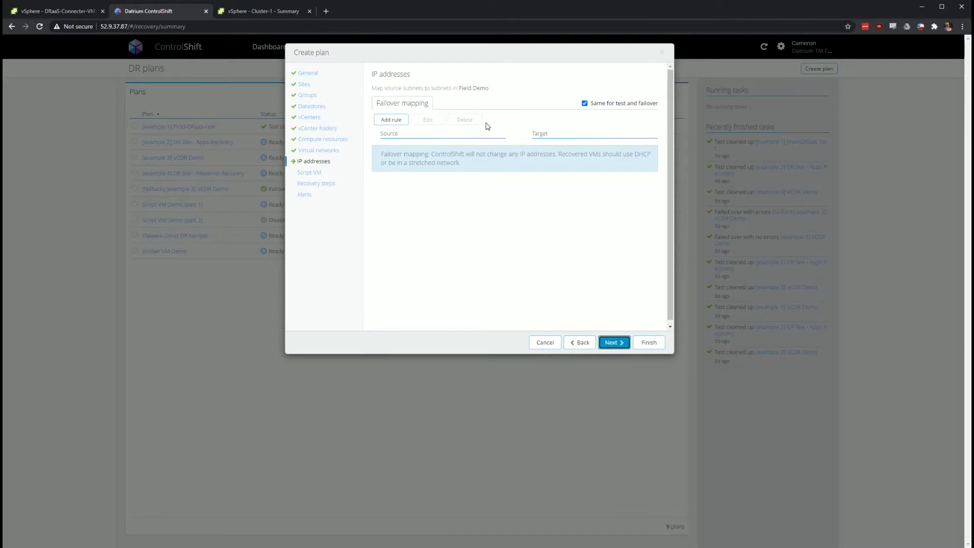
# Start an IP mapping rule with range prefixes 10.1.2.1/24 to 10.1.3.1
pyautogui.click(390, 120)
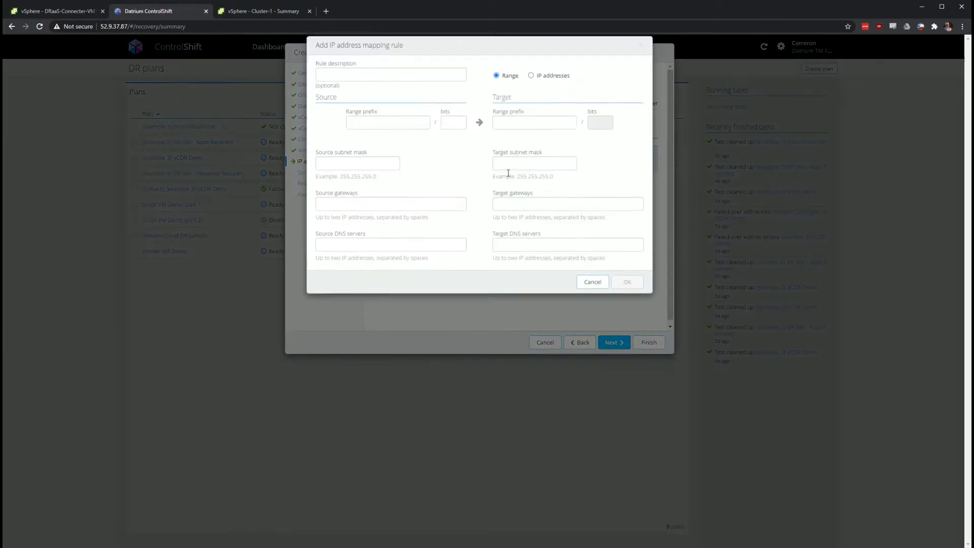
pyautogui.click(397, 123)
pyautogui.write('10.1.2.1')
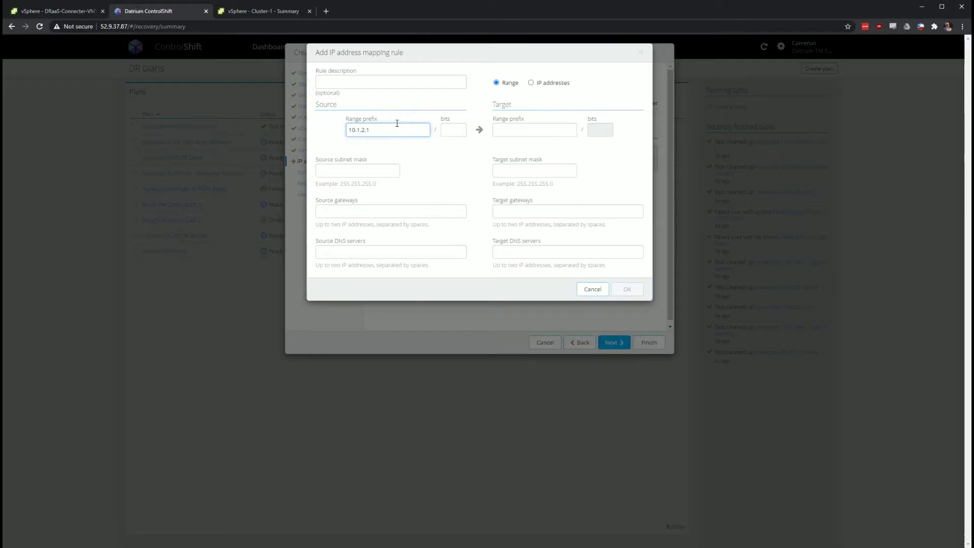
pyautogui.press('Tab')
pyautogui.write('24')
pyautogui.press('Tab')
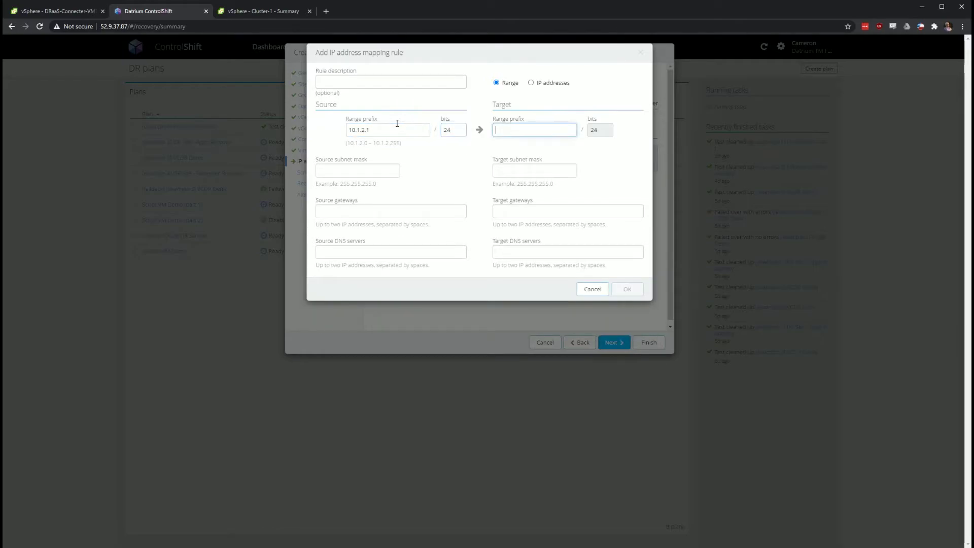
pyautogui.write('10.1.3.')
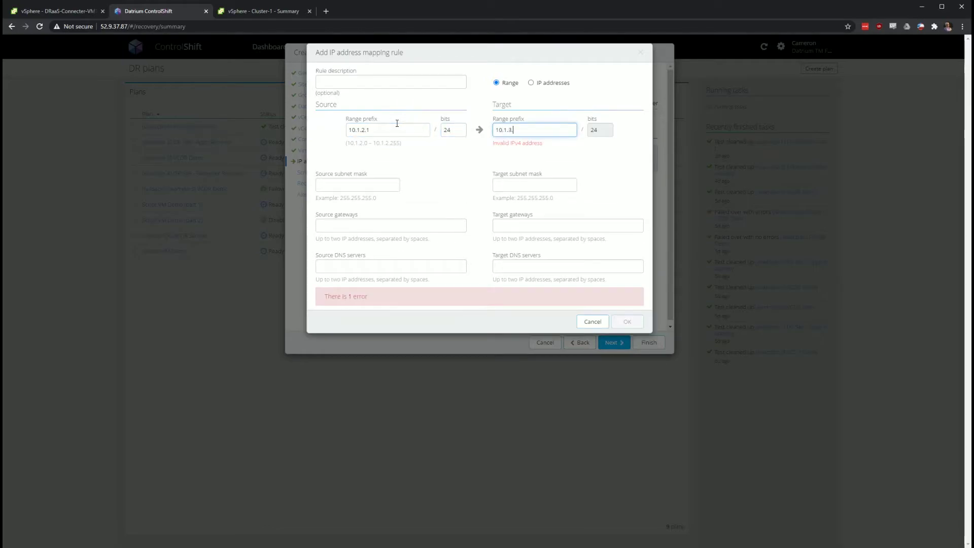
pyautogui.write('1')
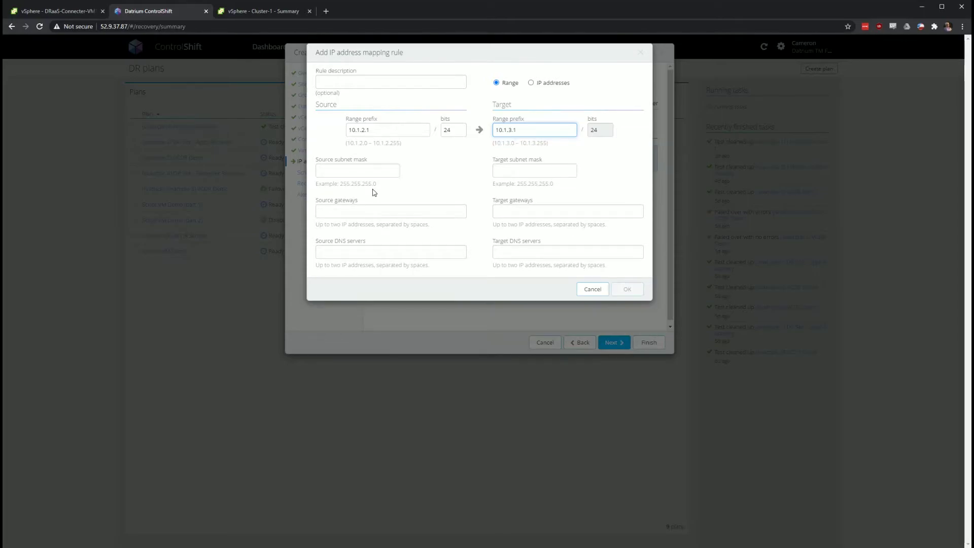
pyautogui.click(365, 175)
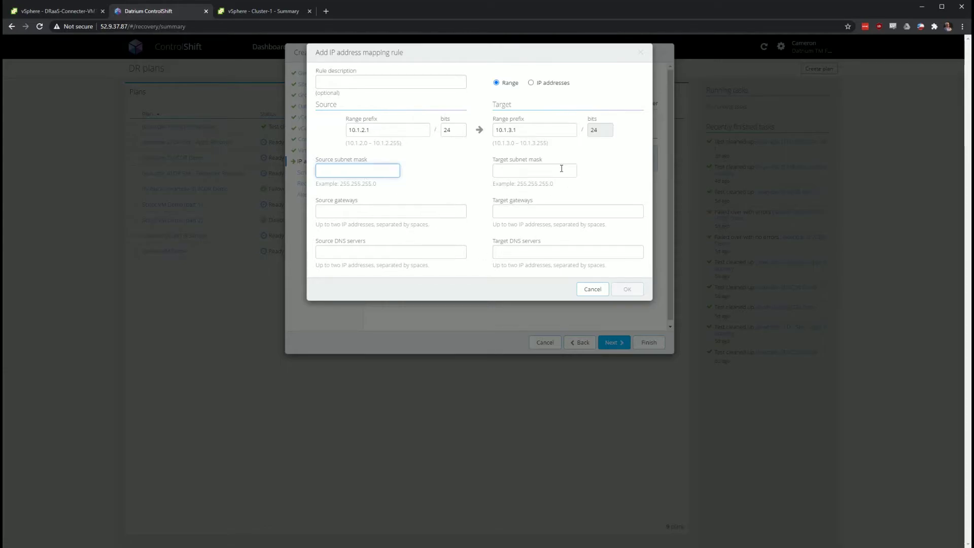
# Switch the rule to IP addresses 10.1.2.3 → 10.1.3.9, then discard the unfinished rule
pyautogui.click(548, 83)
pyautogui.click(425, 148)
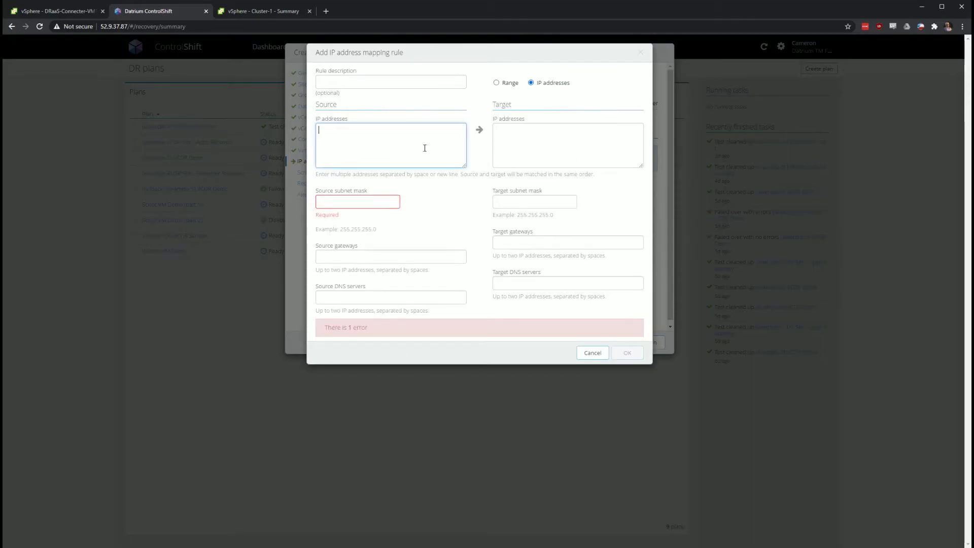
pyautogui.write('10')
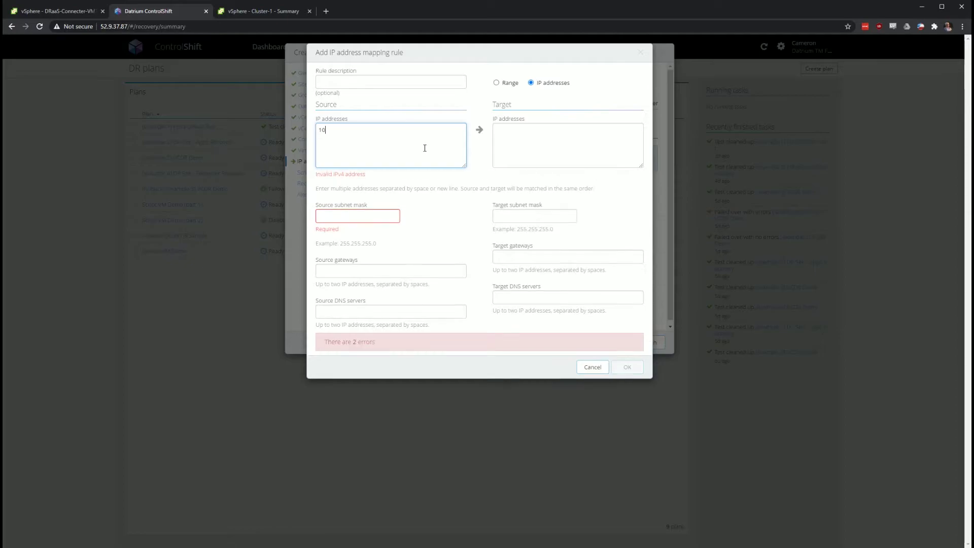
pyautogui.write('.1.2.3')
pyautogui.press('Tab')
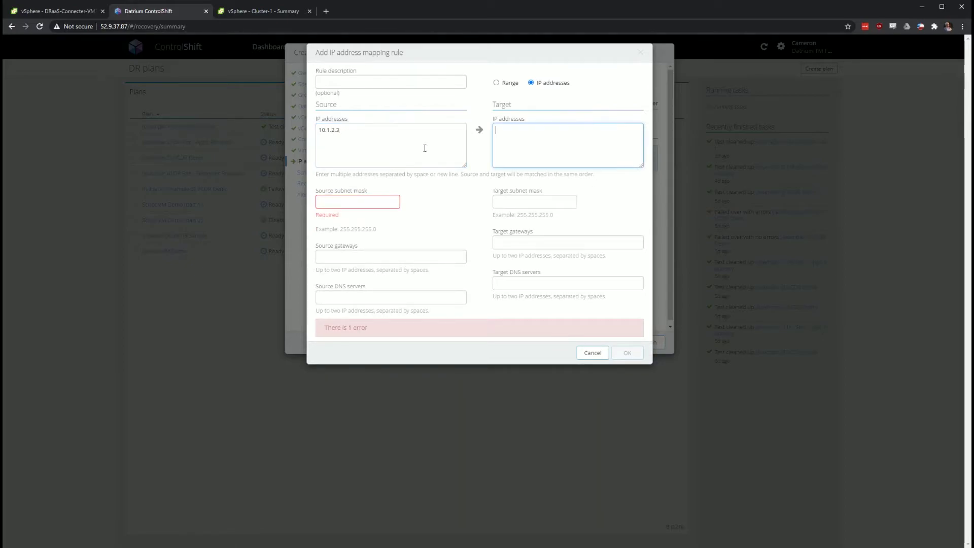
pyautogui.write('10.1.3.9')
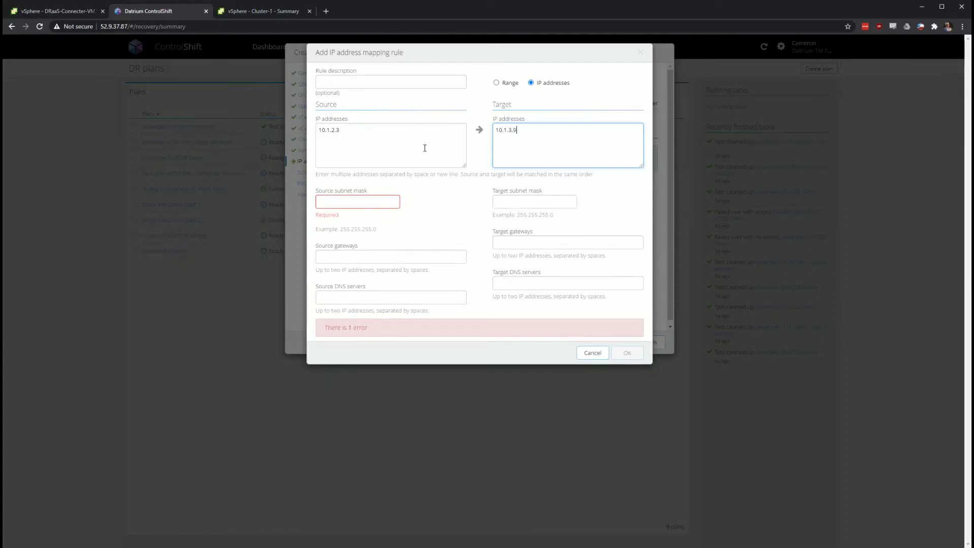
pyautogui.click(328, 205)
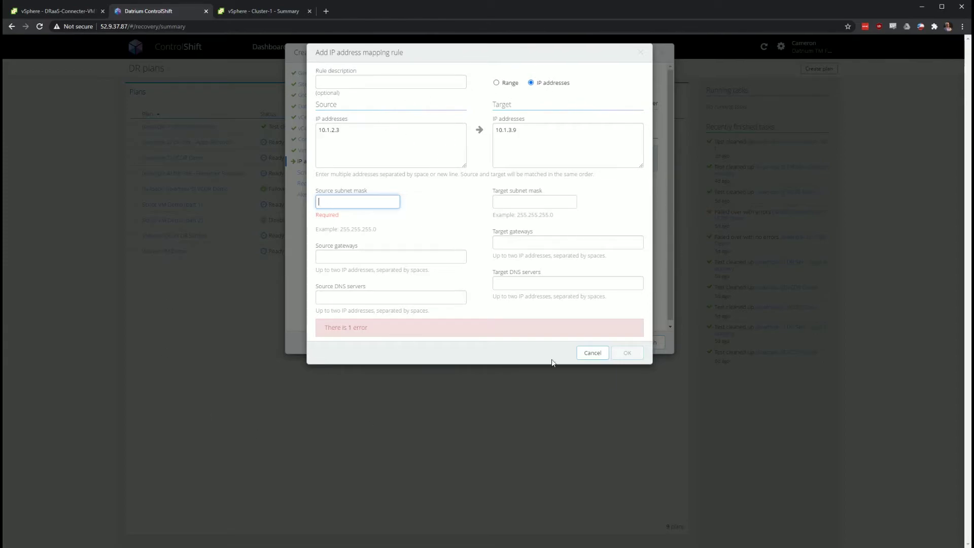
pyautogui.click(581, 356)
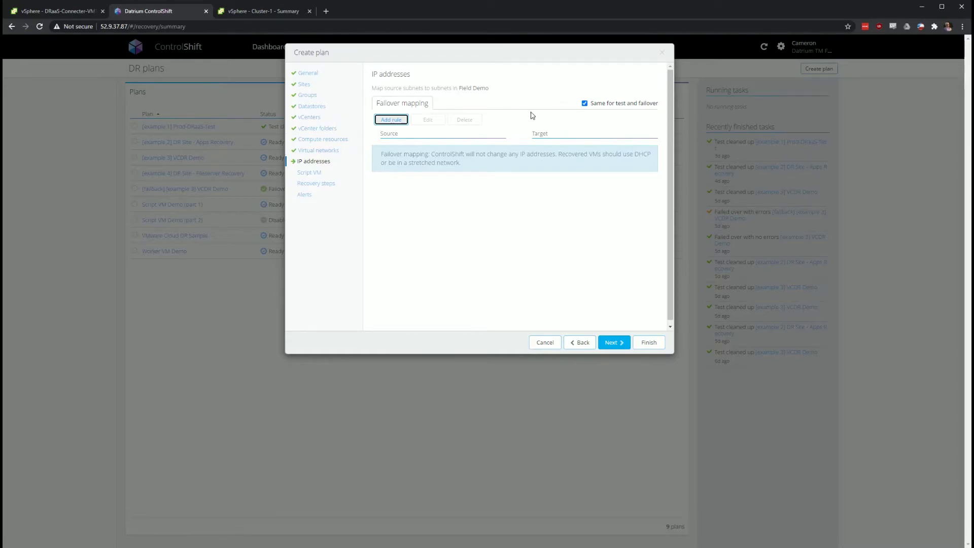
# Drop the separate test IP mapping so test and failover share one mapping, then continue to Script VM
pyautogui.click(596, 107)
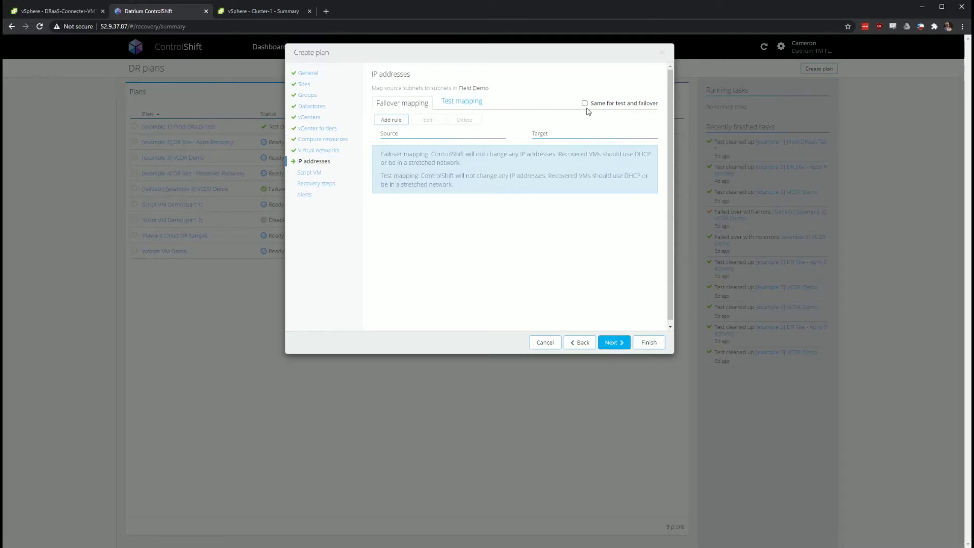
pyautogui.click(461, 106)
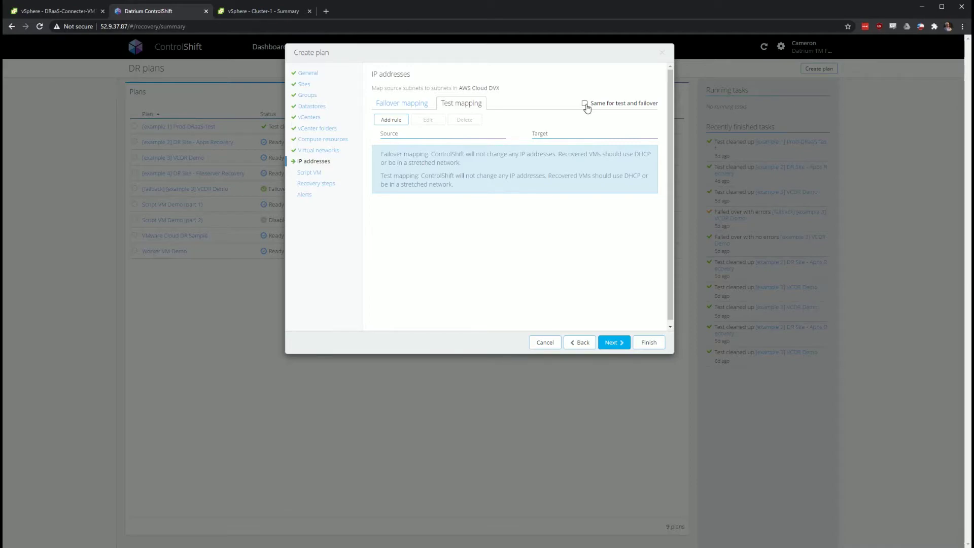
pyautogui.click(585, 104)
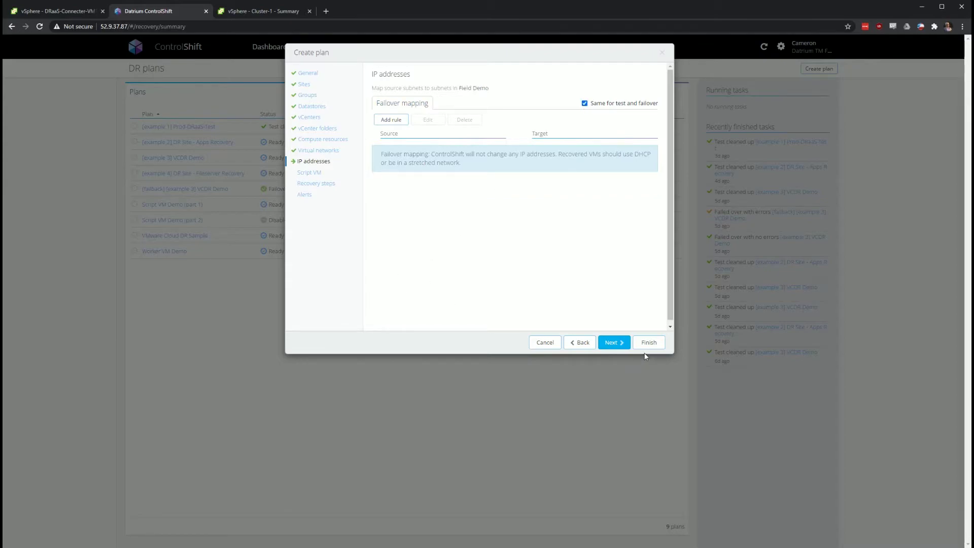
pyautogui.click(615, 343)
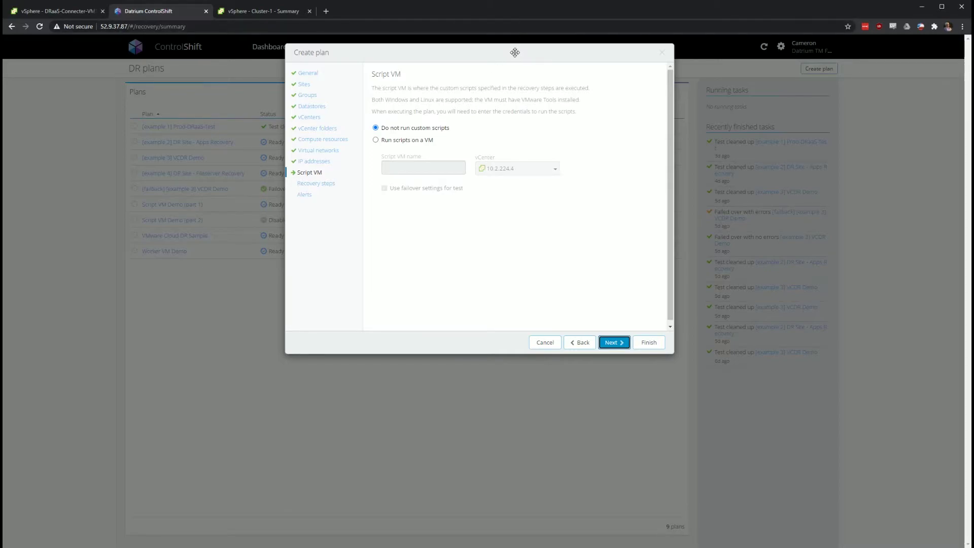
# Try the script-VM options on vCenter 10.2.224.4, then revert to not running custom scripts and continue
pyautogui.moveTo(515, 53); pyautogui.dragTo(518, 77)
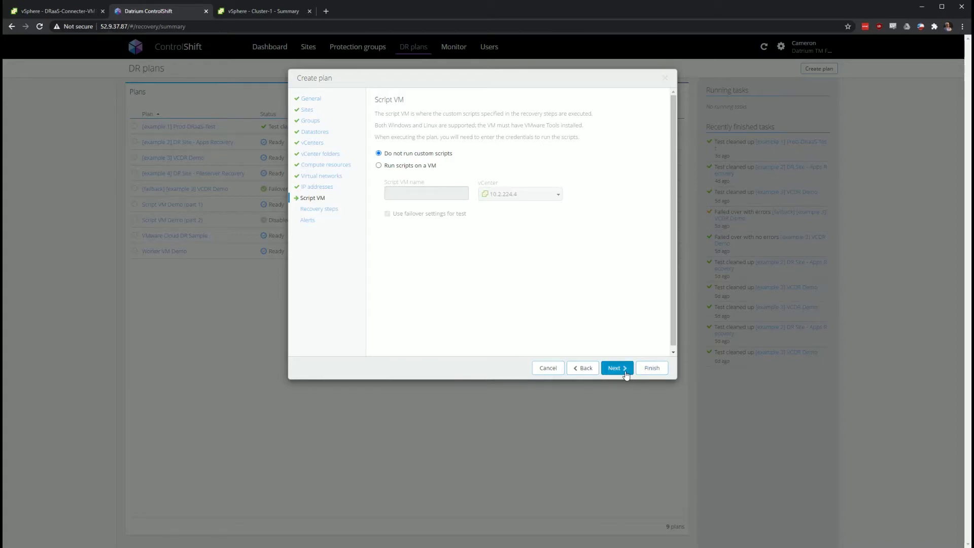
pyautogui.click(425, 166)
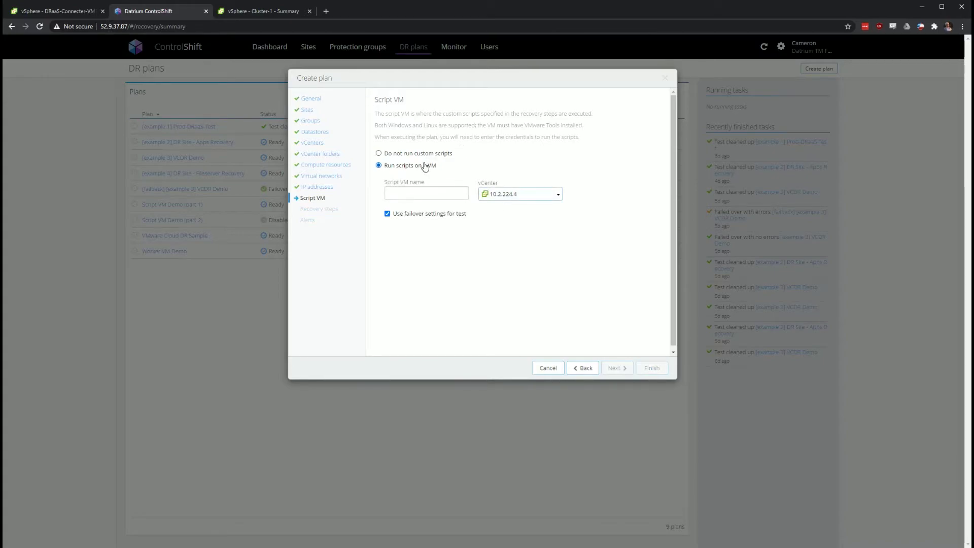
pyautogui.click(523, 198)
pyautogui.click(505, 210)
pyautogui.click(388, 214)
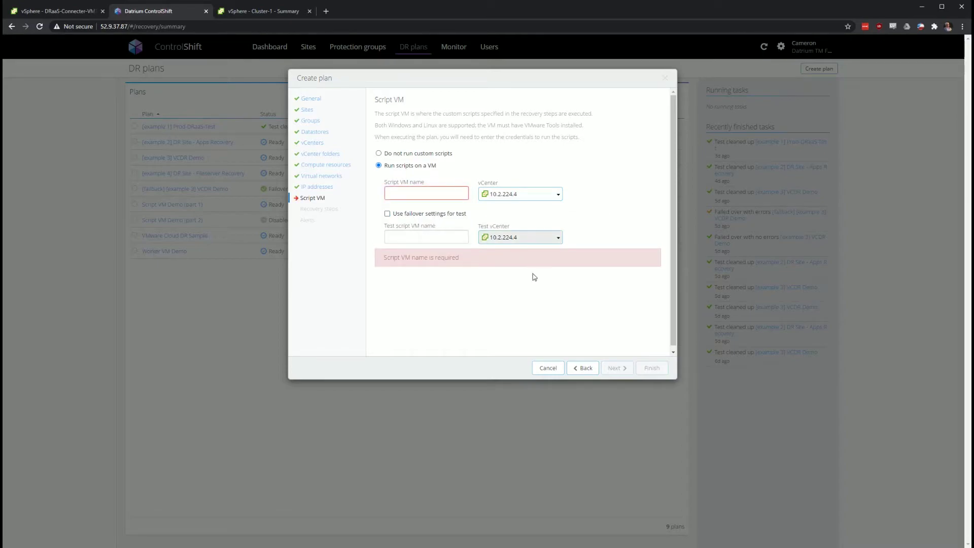
pyautogui.click(429, 213)
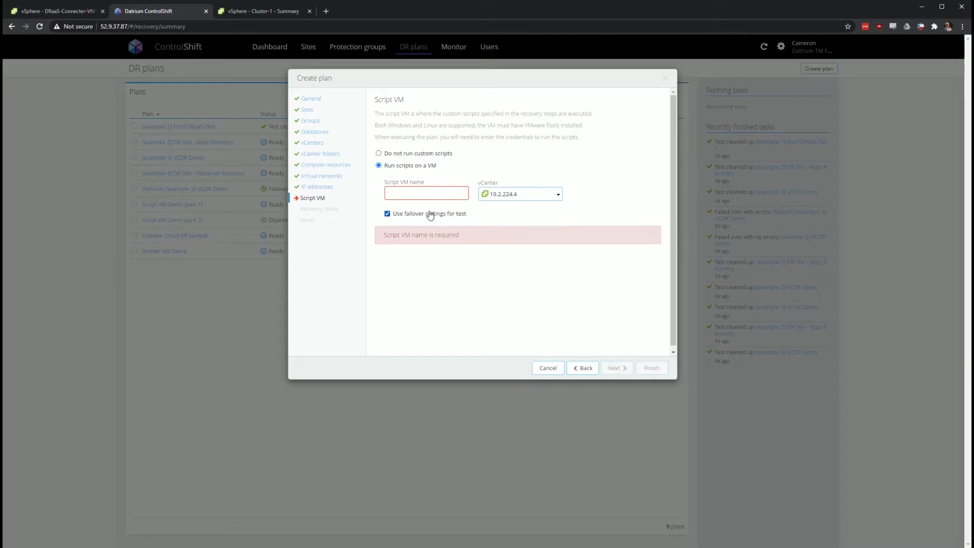
pyautogui.click(448, 153)
pyautogui.click(622, 367)
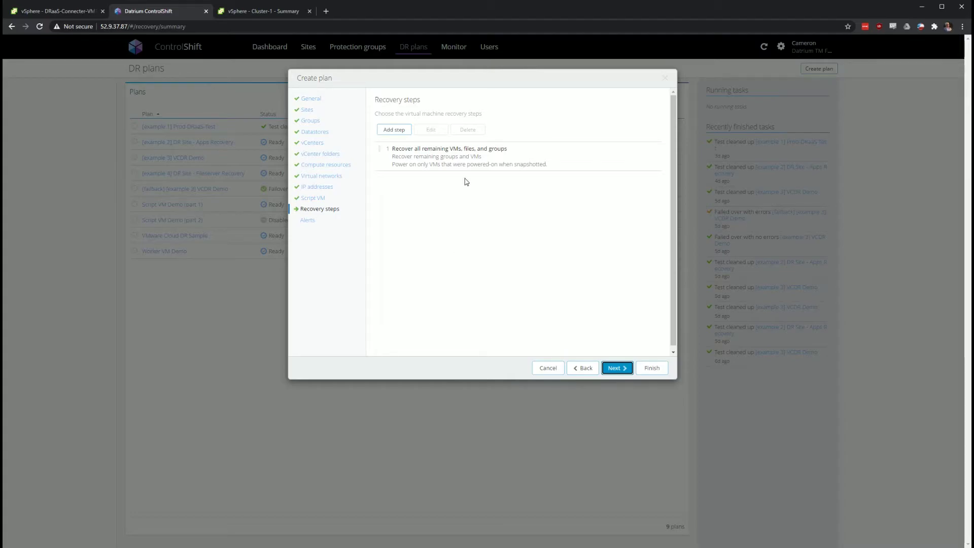
# Edit the recover-all step and try recovering the Mikes Demo protection group without power-on
pyautogui.click(447, 153)
pyautogui.click(430, 129)
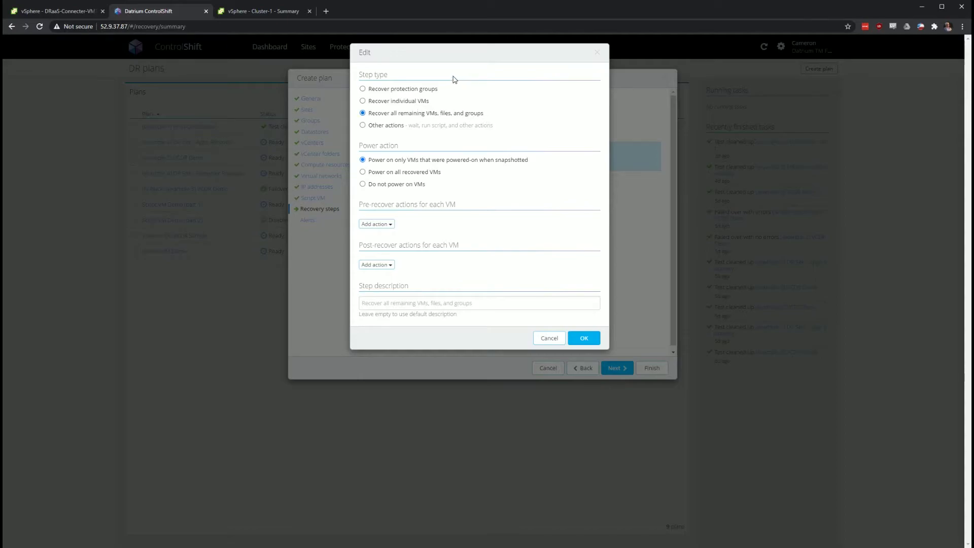
pyautogui.click(428, 90)
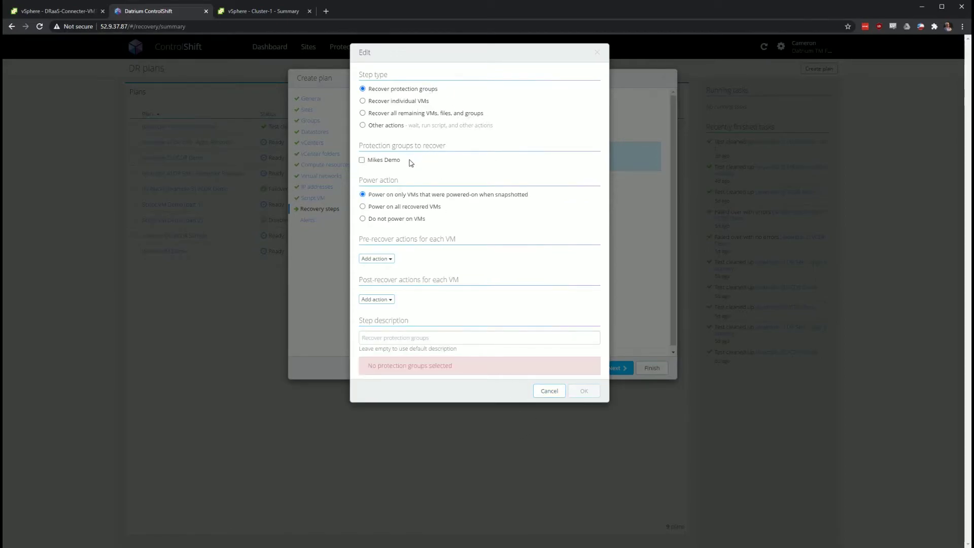
pyautogui.click(393, 162)
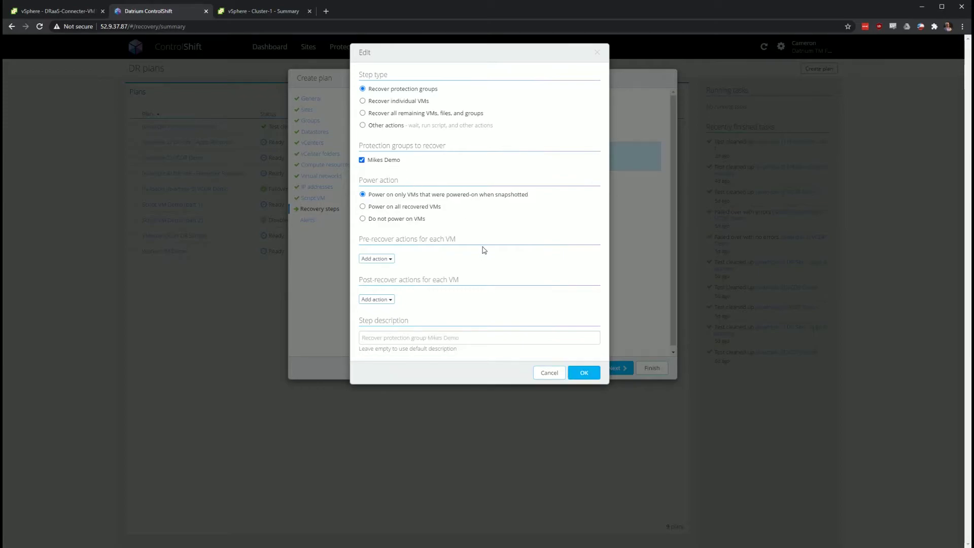
pyautogui.click(401, 220)
# Switch the step to recover the individual VM CentOS-mjm and check the pre-recover actions
pyautogui.click(414, 105)
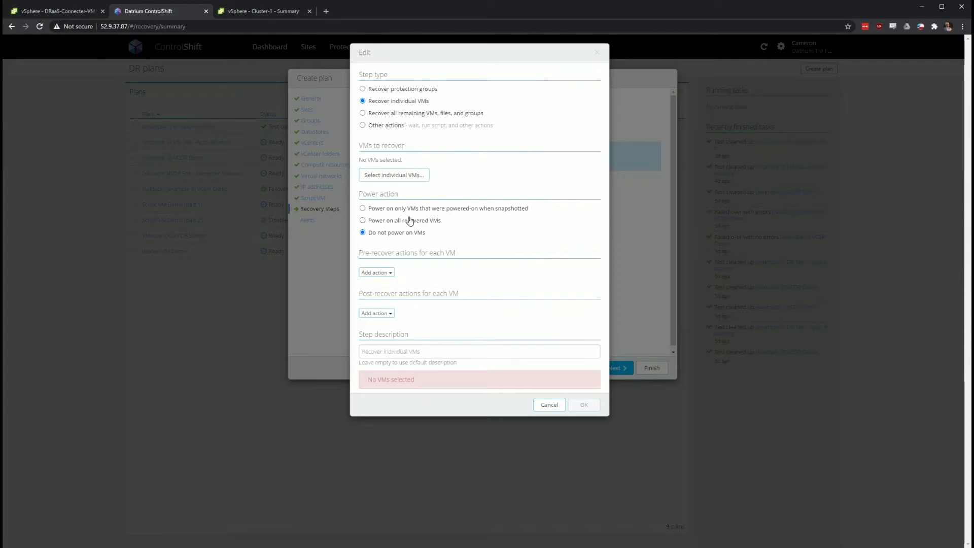
pyautogui.click(386, 174)
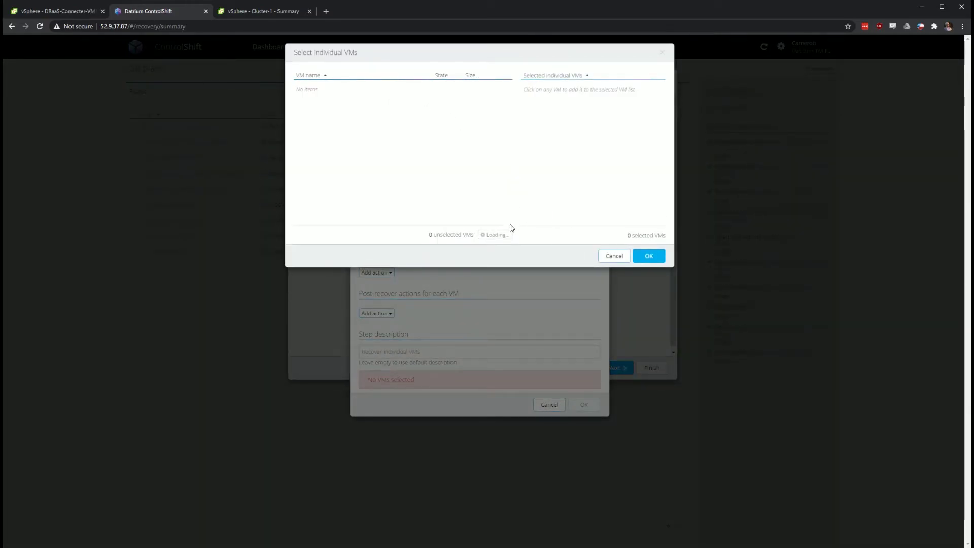
pyautogui.click(614, 255)
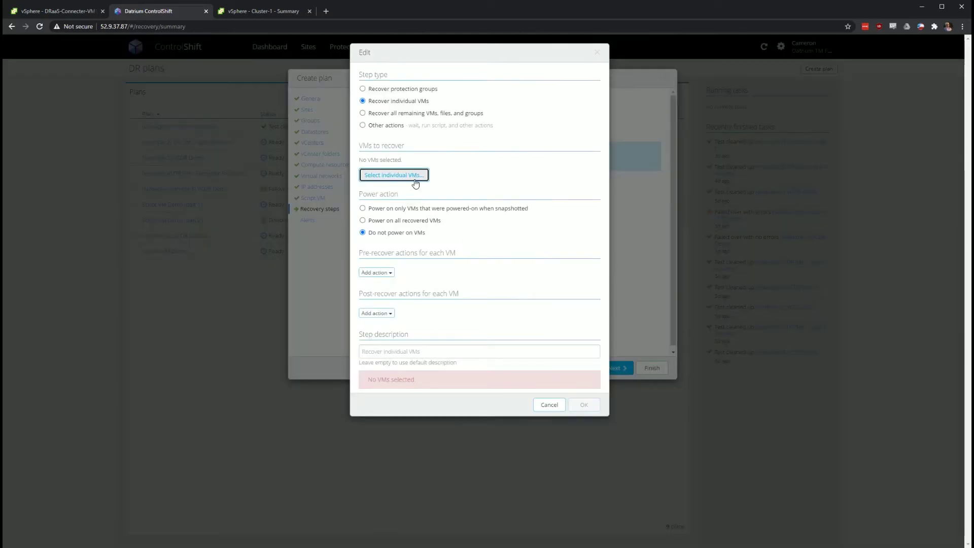
pyautogui.click(415, 177)
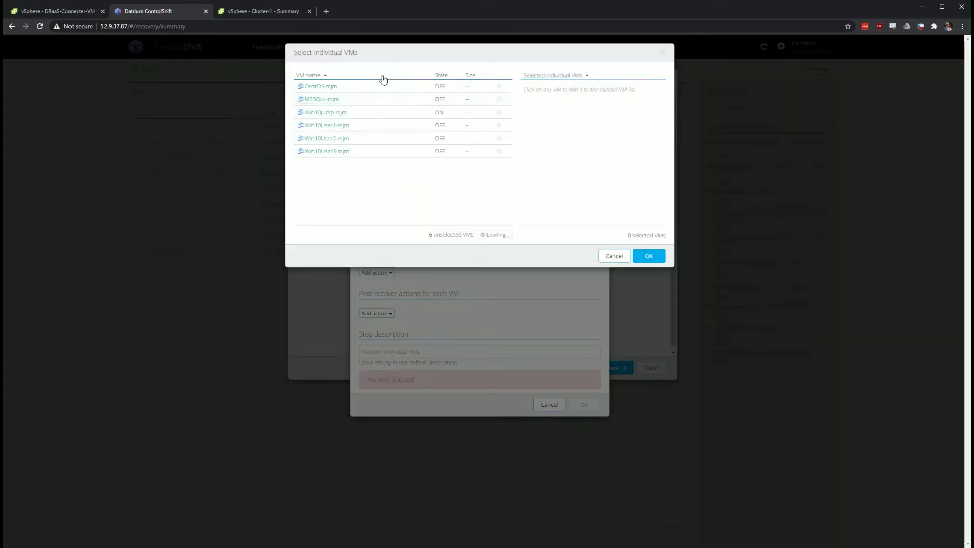
pyautogui.click(405, 93)
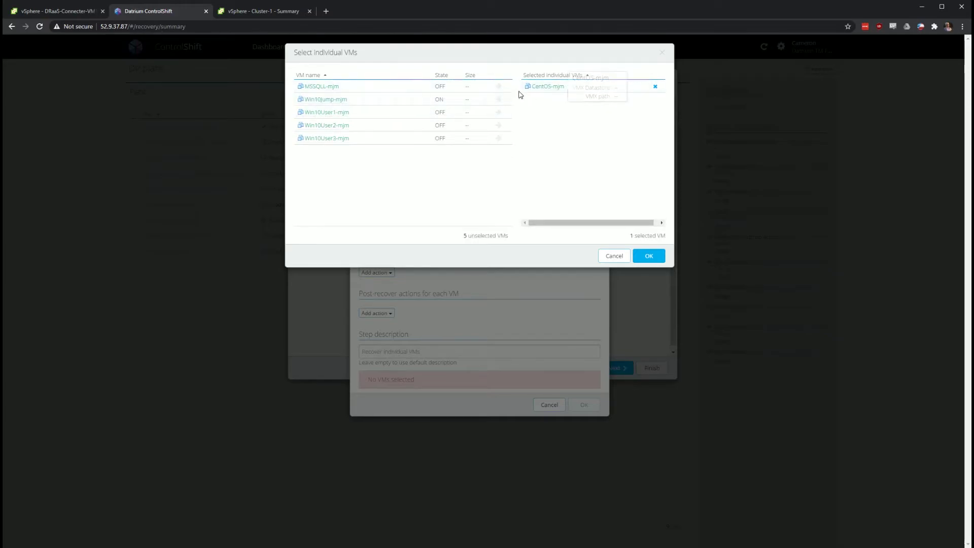
pyautogui.click(649, 256)
pyautogui.click(377, 273)
pyautogui.click(462, 274)
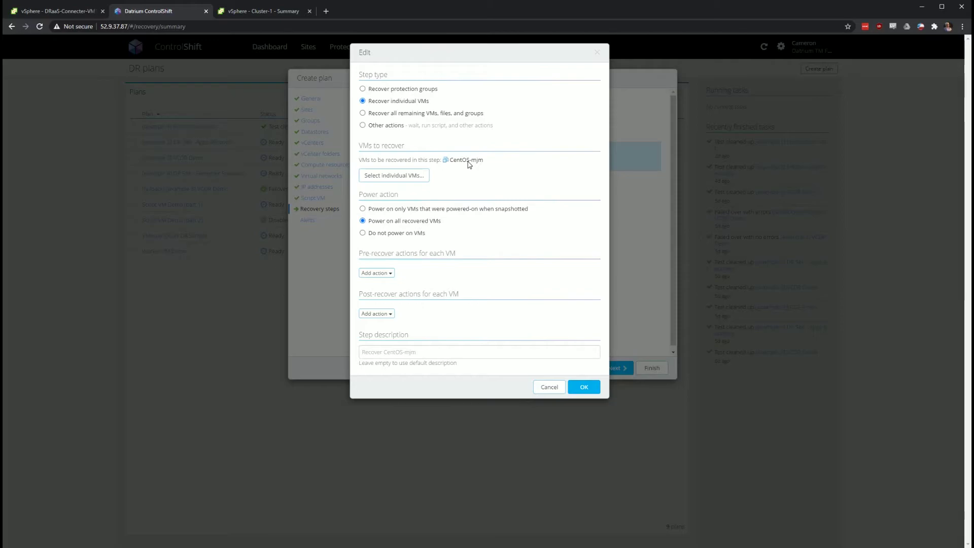
# Add a post-recover wait for the VM's IP address with a 300-second timeout
pyautogui.click(392, 314)
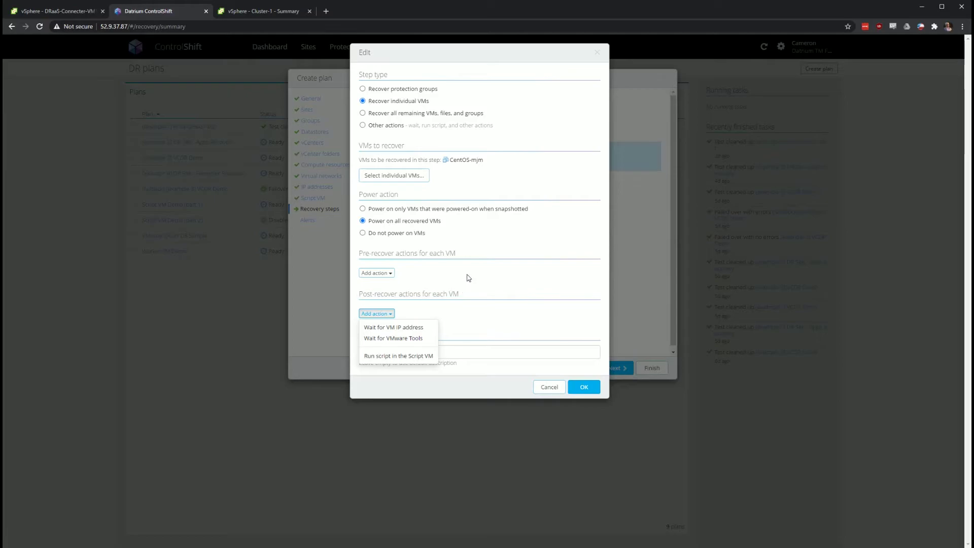
pyautogui.click(426, 327)
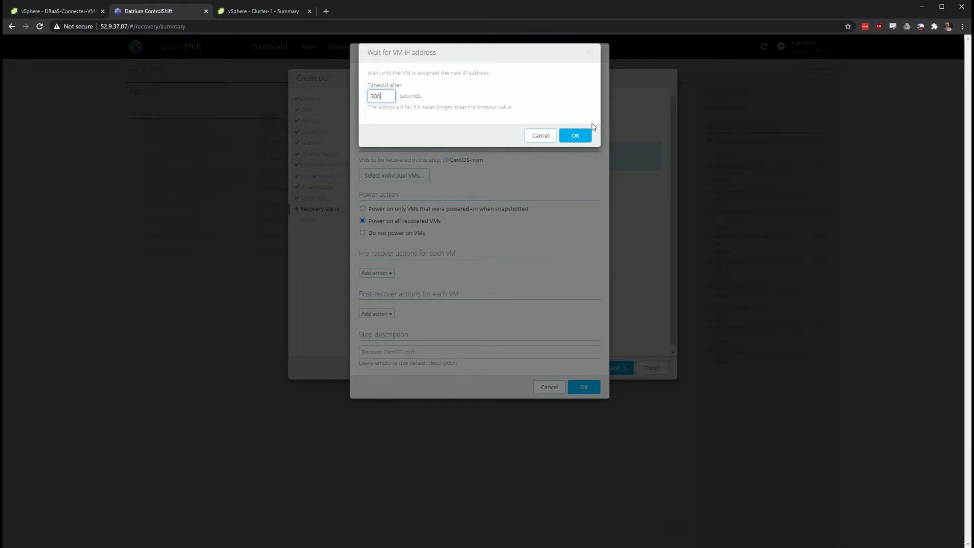
pyautogui.click(564, 138)
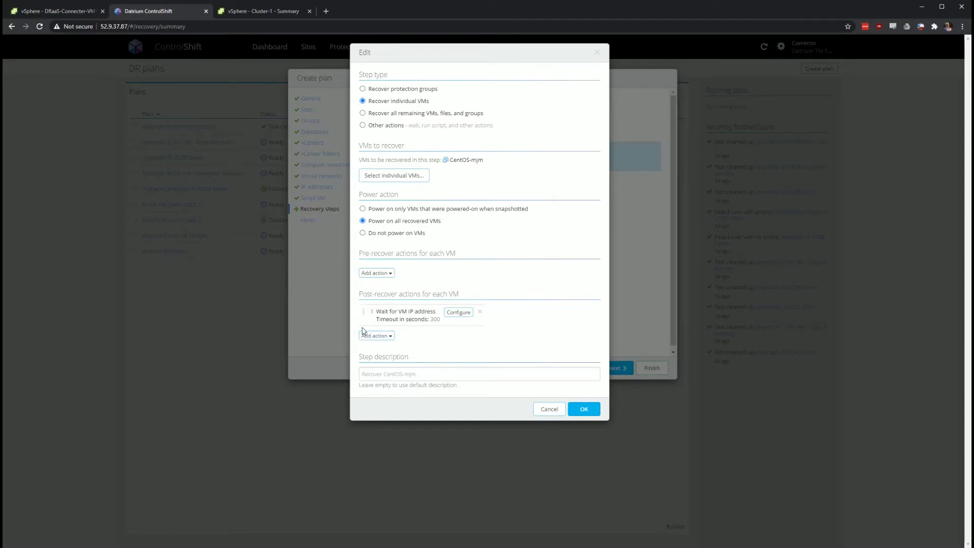
# Start a Run script post-recover action, then cancel it without adding
pyautogui.click(385, 334)
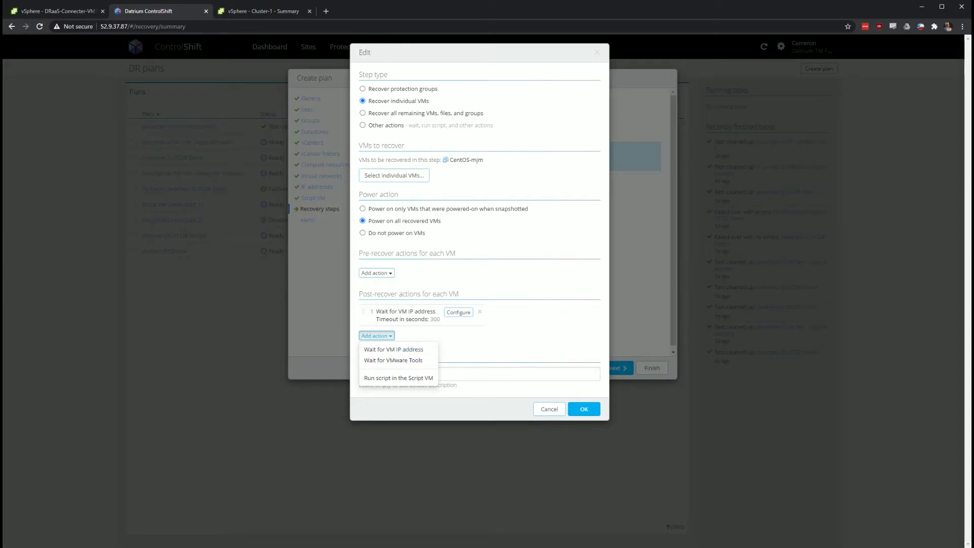
pyautogui.click(398, 378)
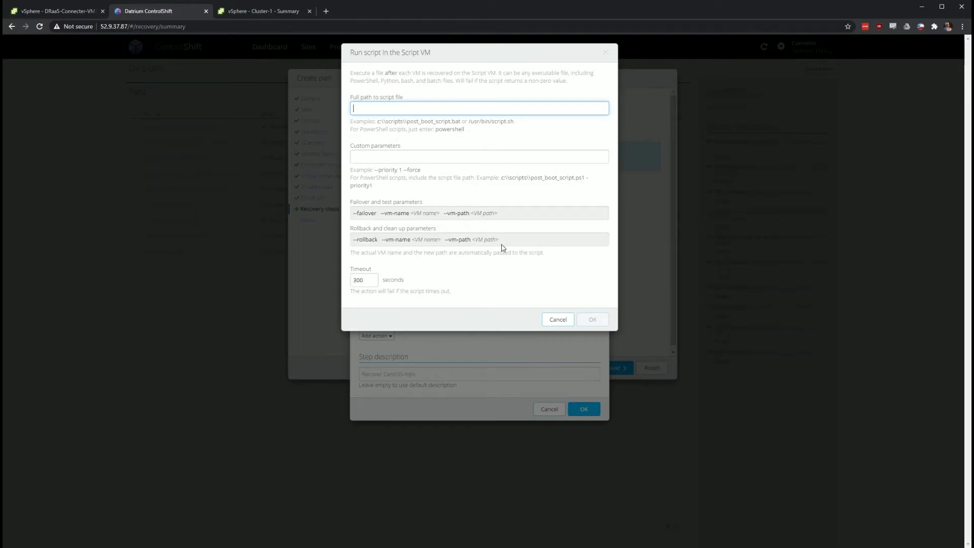
pyautogui.click(564, 319)
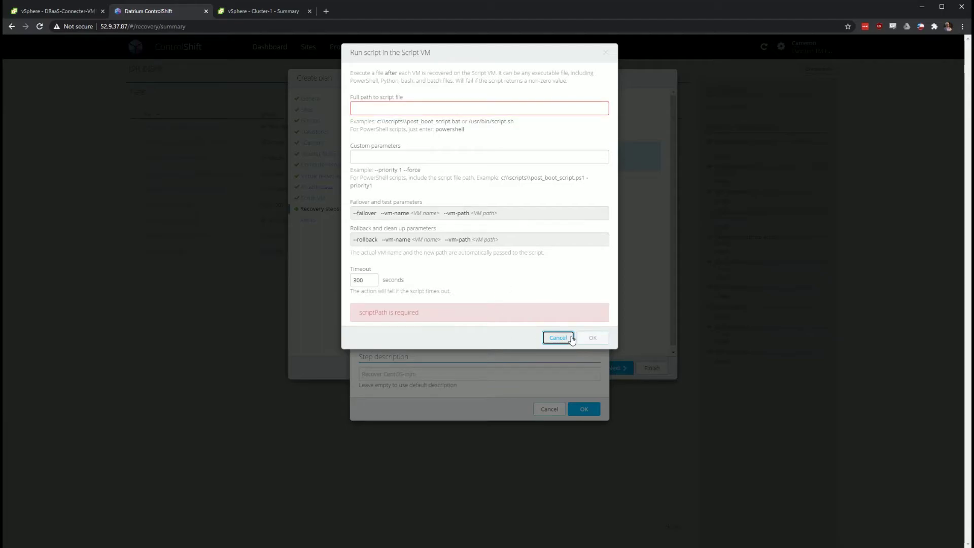
pyautogui.click(570, 337)
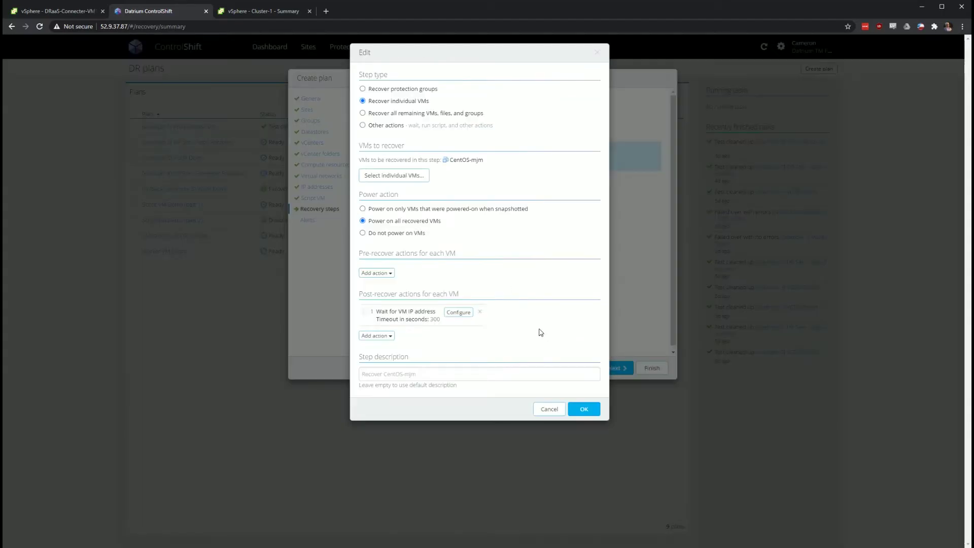
# Save the CentOS-mjm step, then trial a new other-actions step with a 120-second wait
pyautogui.click(580, 408)
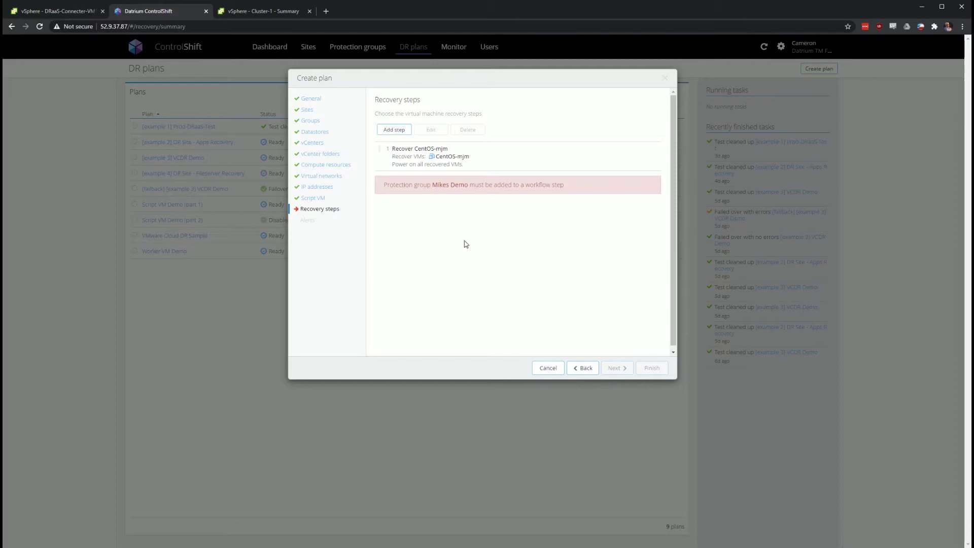
pyautogui.click(385, 129)
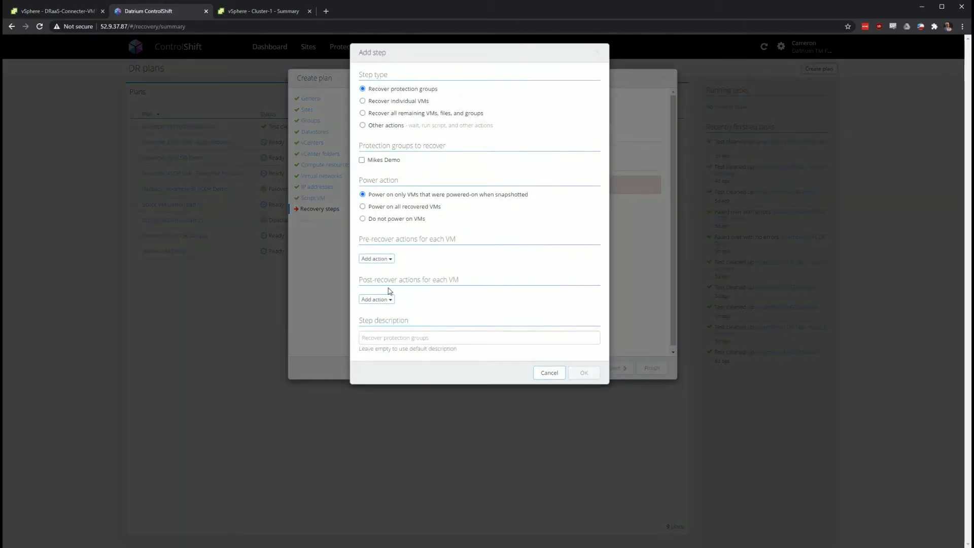
pyautogui.click(390, 128)
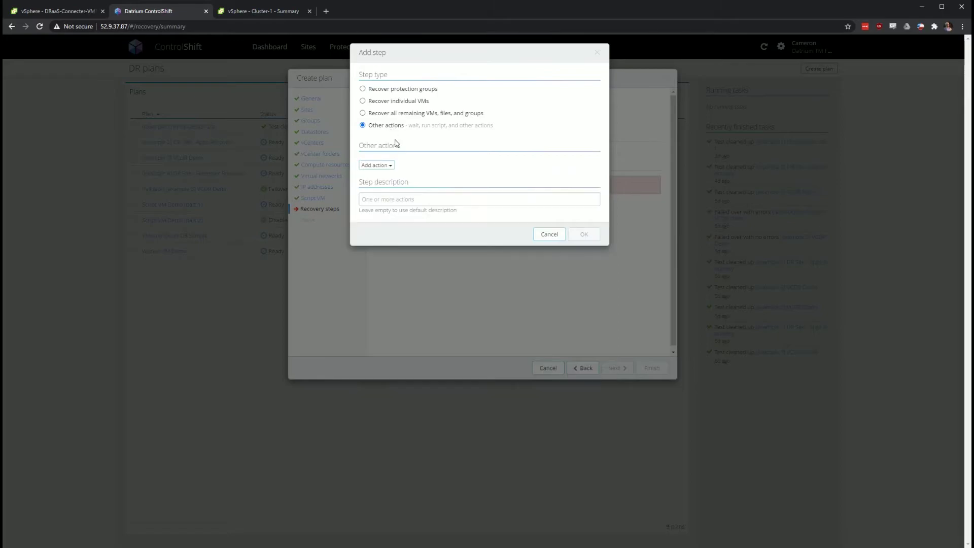
pyautogui.click(379, 168)
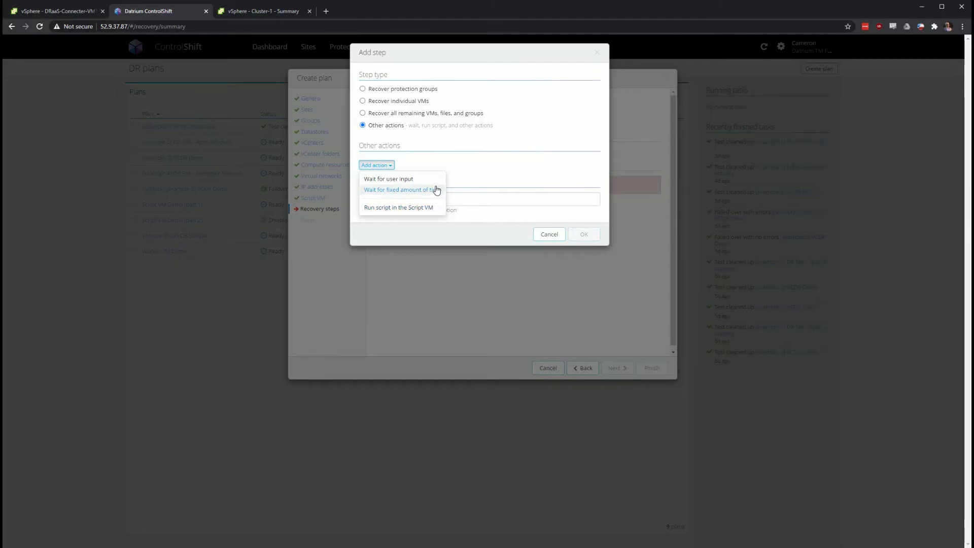
pyautogui.click(436, 189)
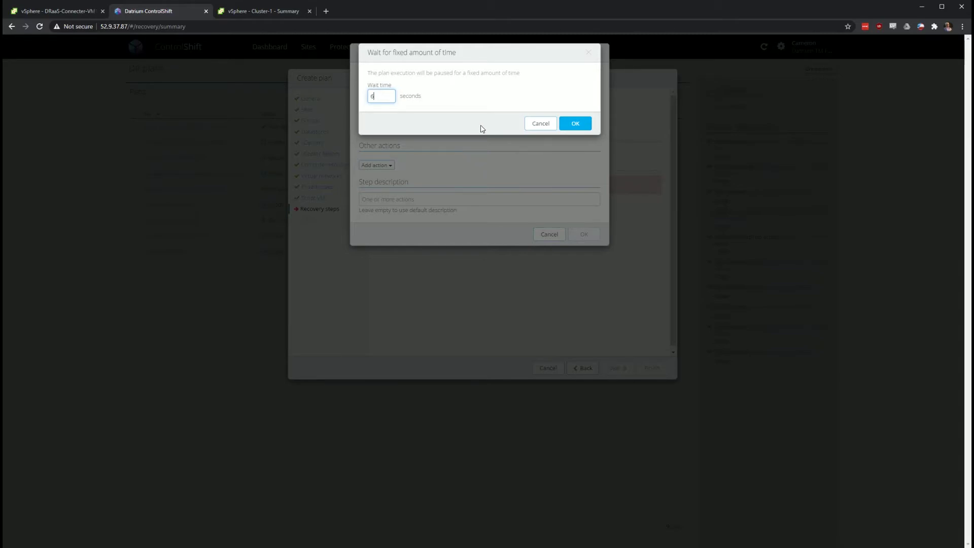
pyautogui.press('BackSpace')
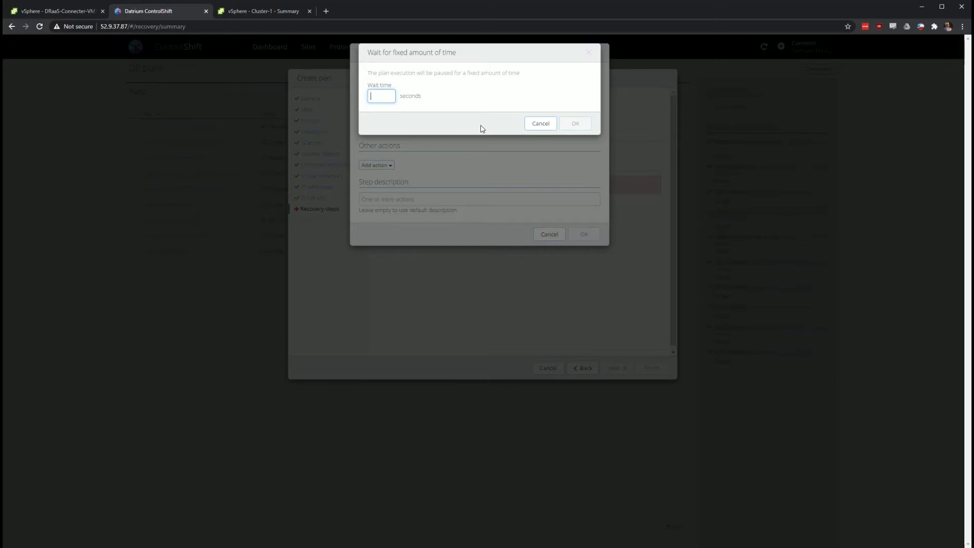
pyautogui.write('120')
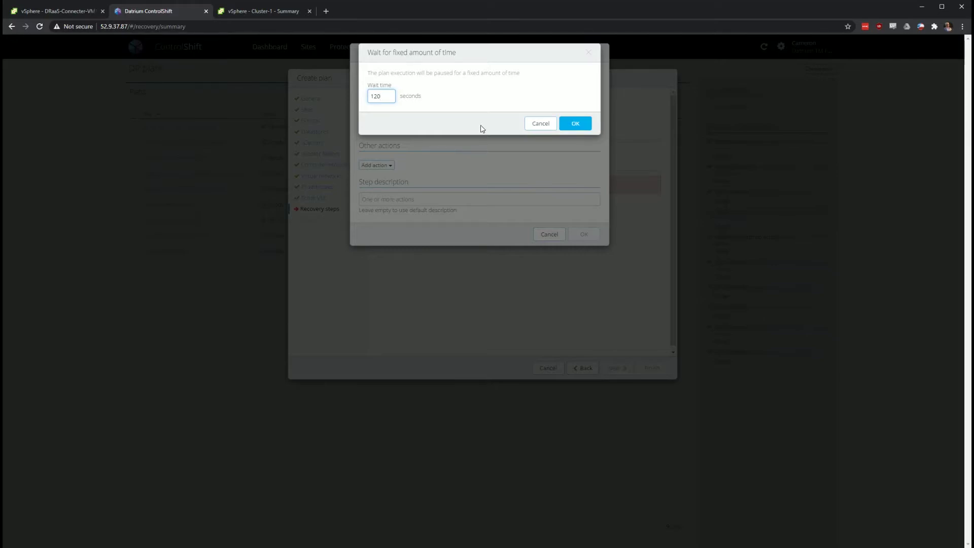
pyautogui.click(575, 123)
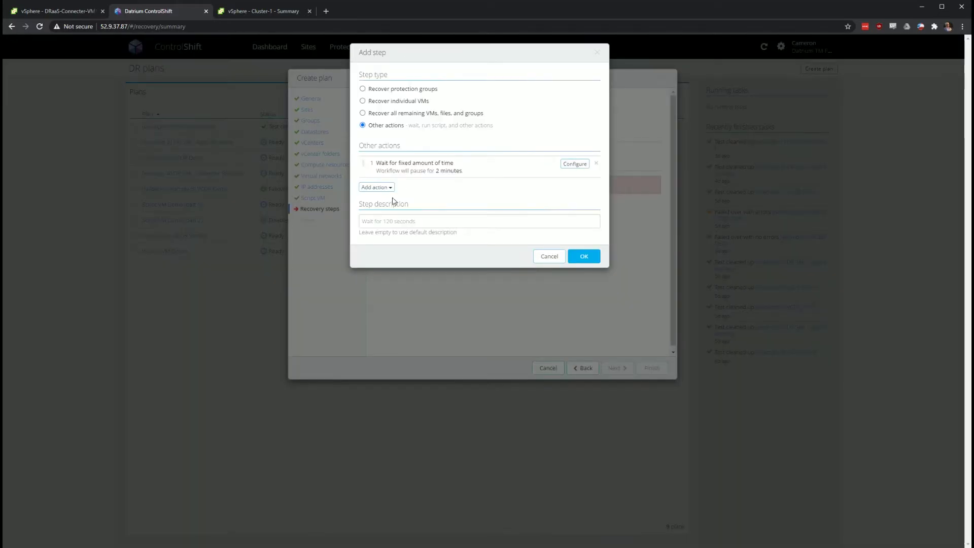
# Try adding a Run script action, cancel it, and discard the trial wait-only step
pyautogui.click(376, 188)
pyautogui.click(393, 229)
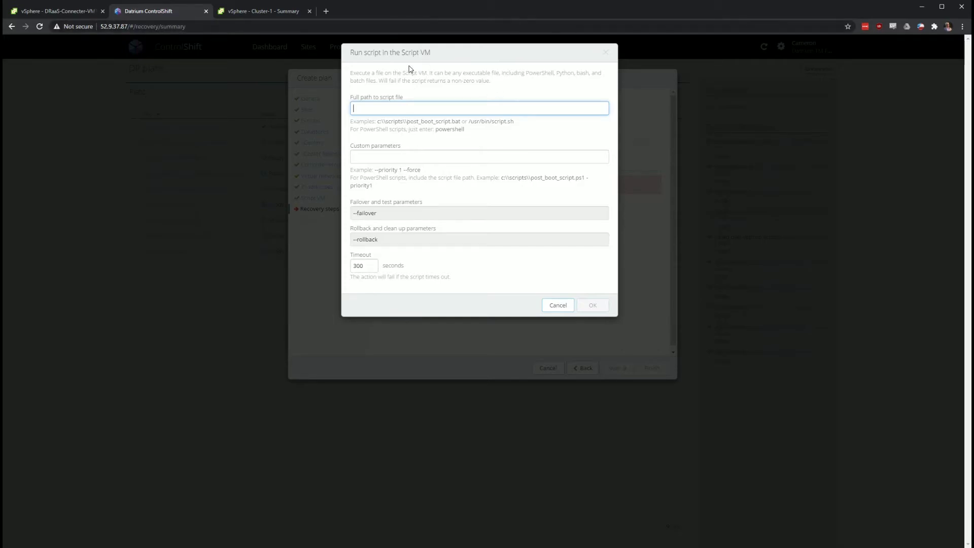
pyautogui.click(544, 310)
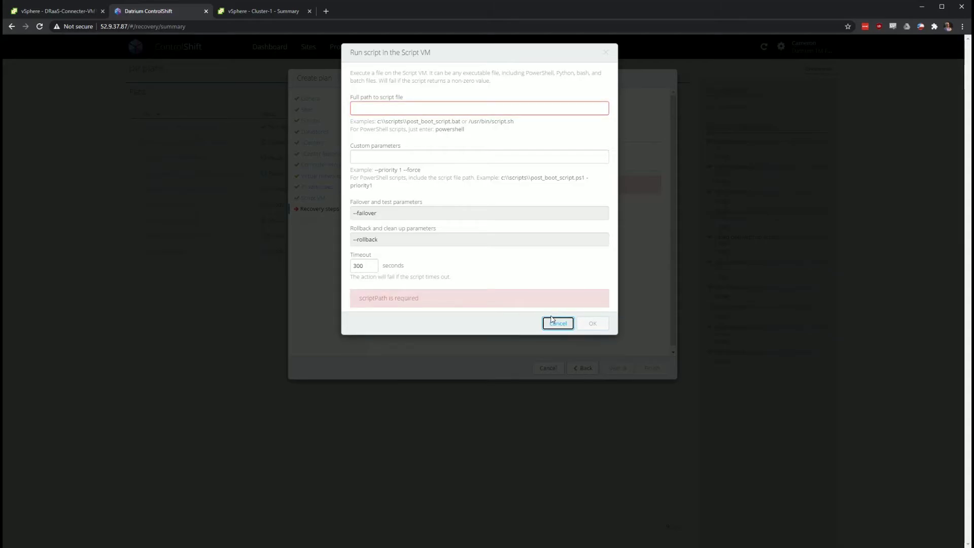
pyautogui.click(553, 322)
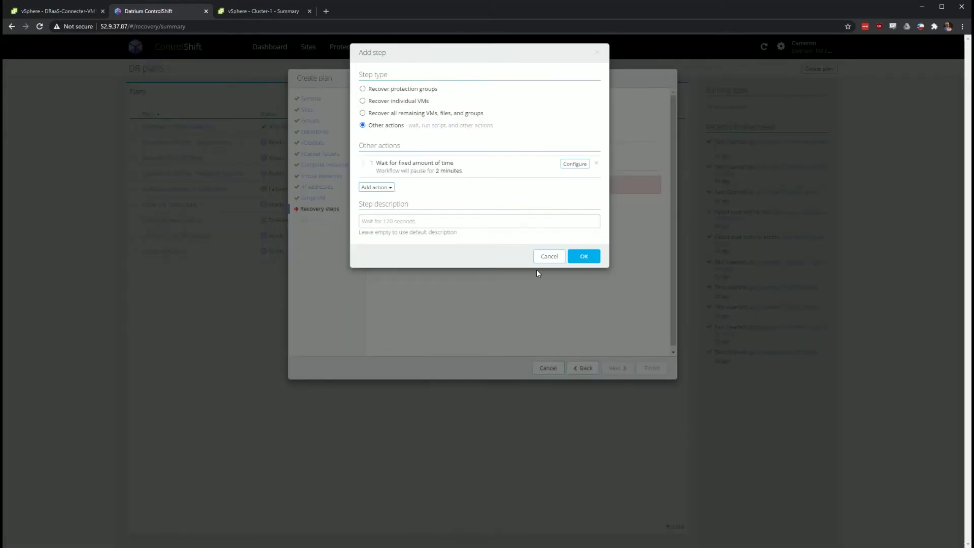
pyautogui.click(550, 254)
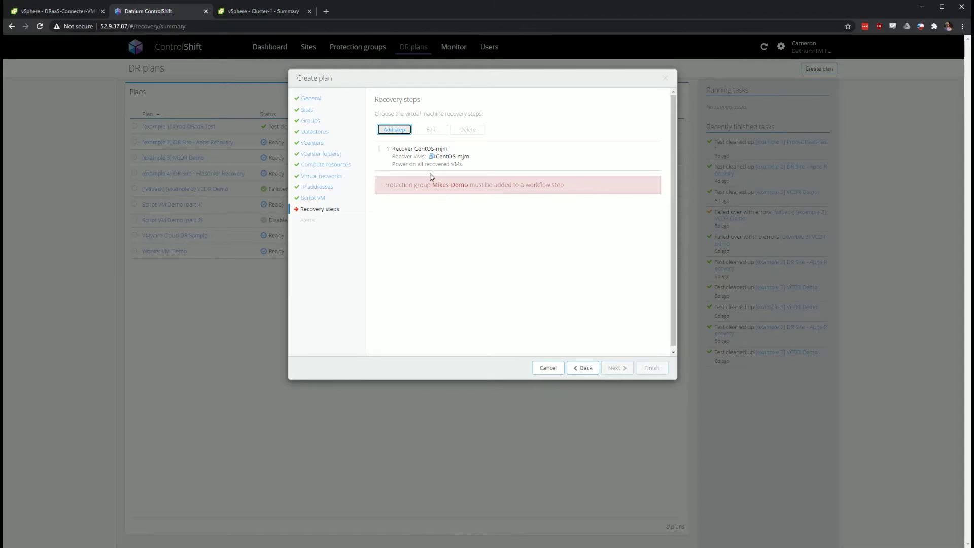
# Add a step recovering MSSQL-mjm, powering on all recovered VMs, with a 300-second IP wait
pyautogui.click(394, 129)
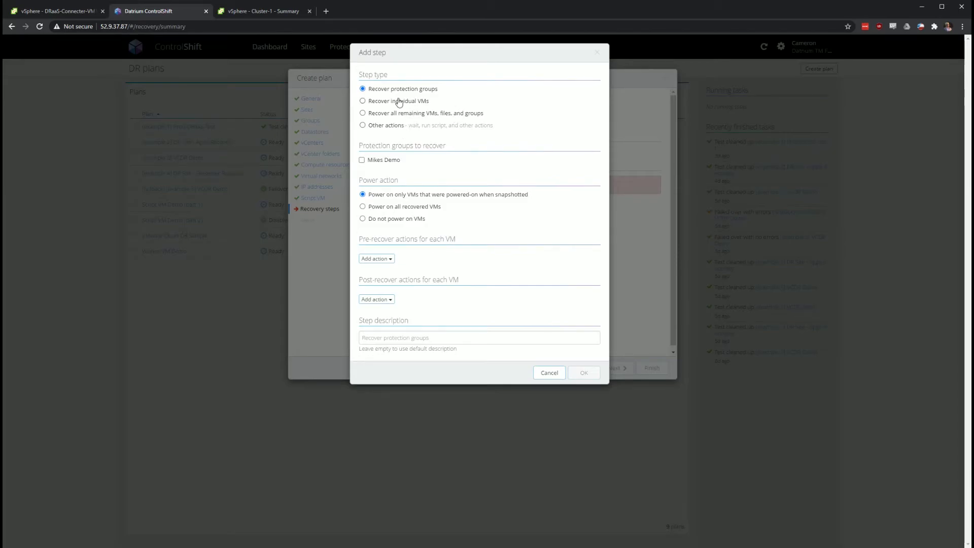
pyautogui.click(381, 101)
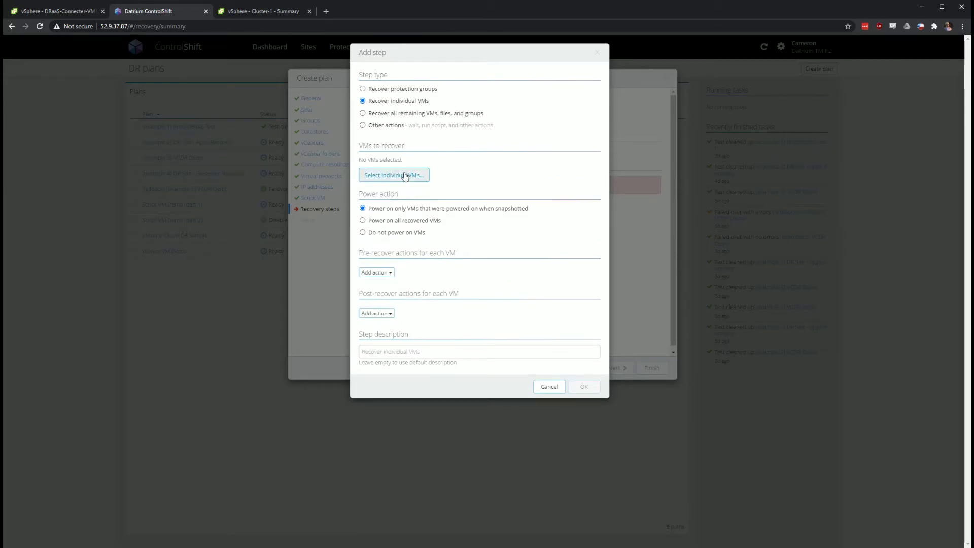
pyautogui.click(409, 174)
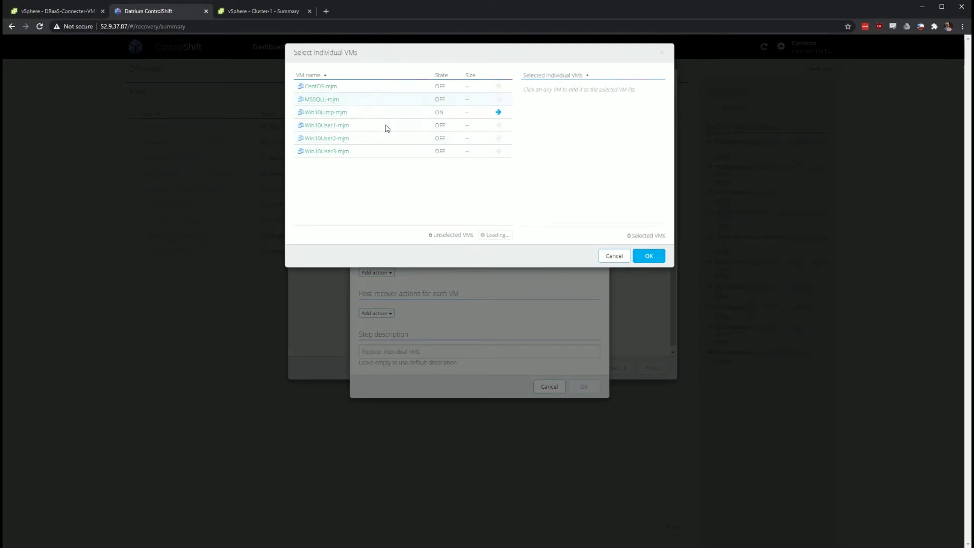
pyautogui.click(378, 103)
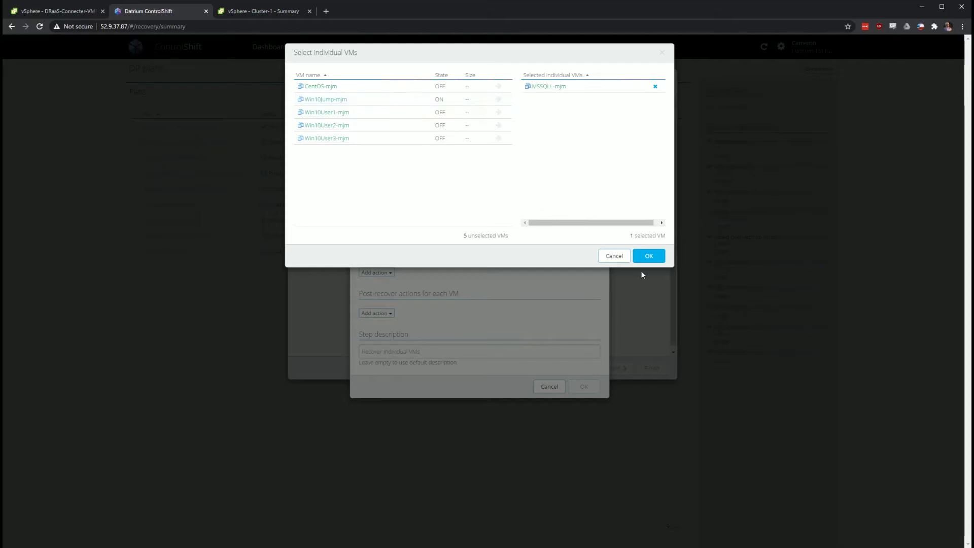
pyautogui.click(649, 256)
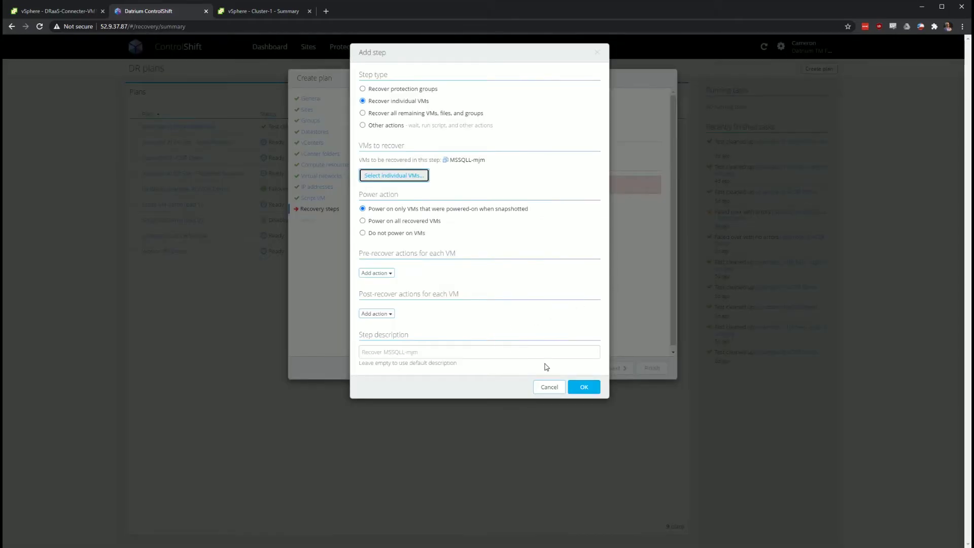
pyautogui.click(396, 223)
pyautogui.click(381, 315)
pyautogui.click(409, 328)
pyautogui.click(578, 136)
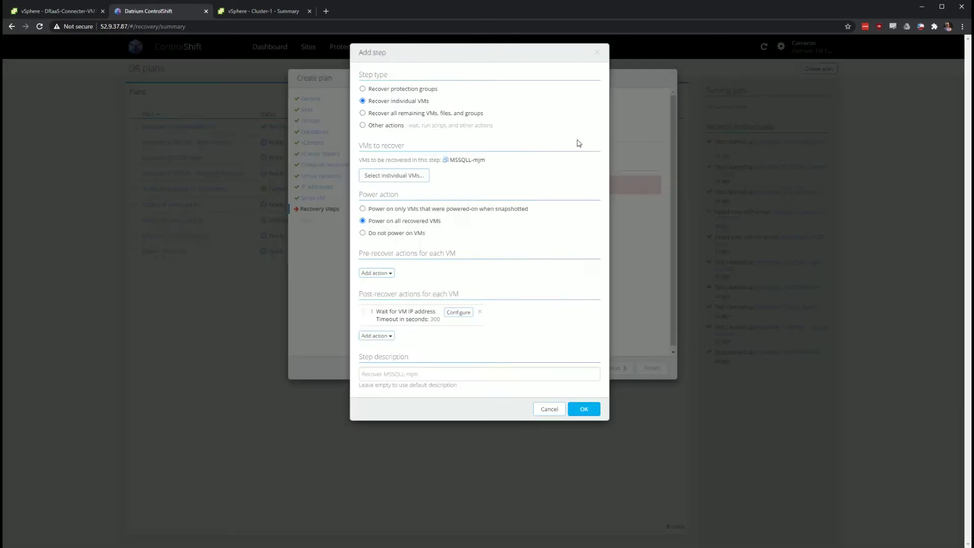
pyautogui.click(584, 409)
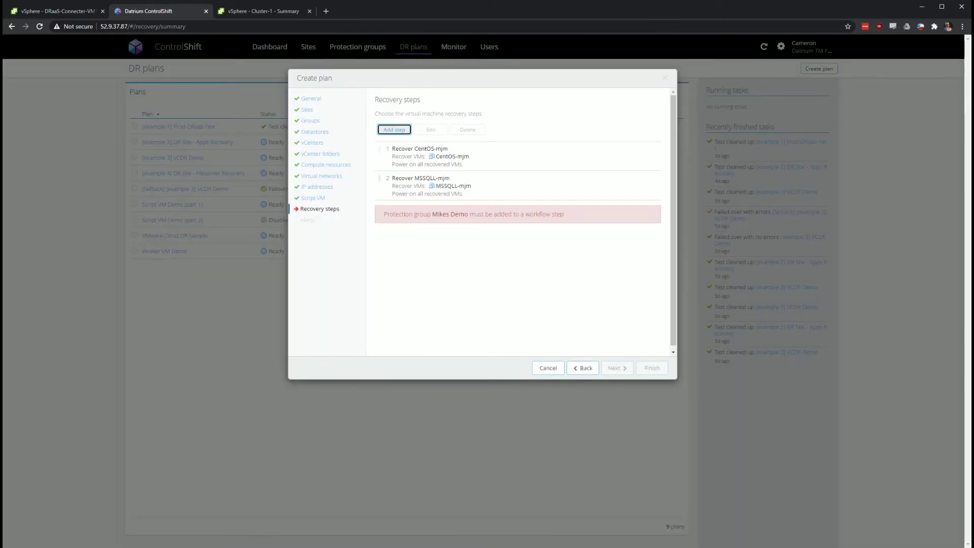
pyautogui.click(400, 130)
# Add a step recovering all remaining VMs, files and groups, powered on, with a 300-second IP wait
pyautogui.click(385, 128)
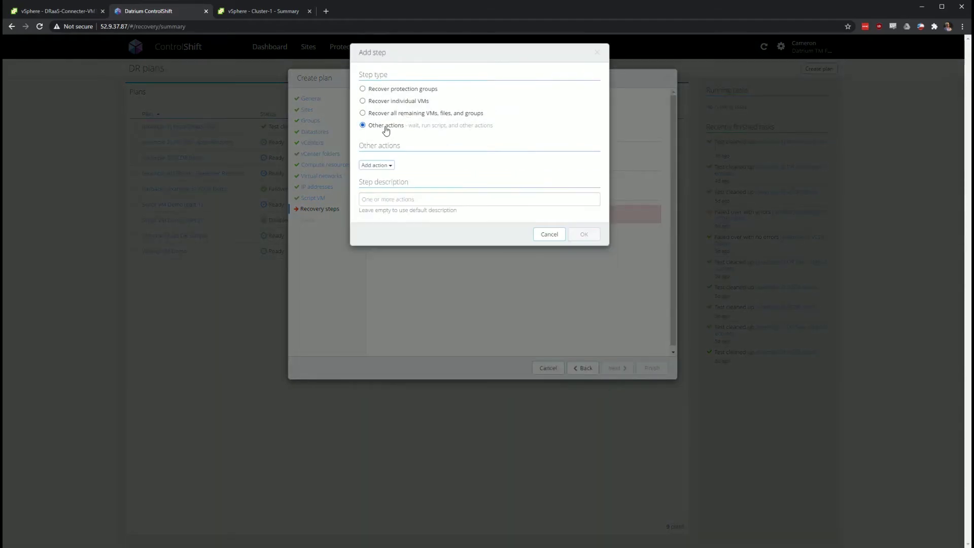
pyautogui.click(550, 235)
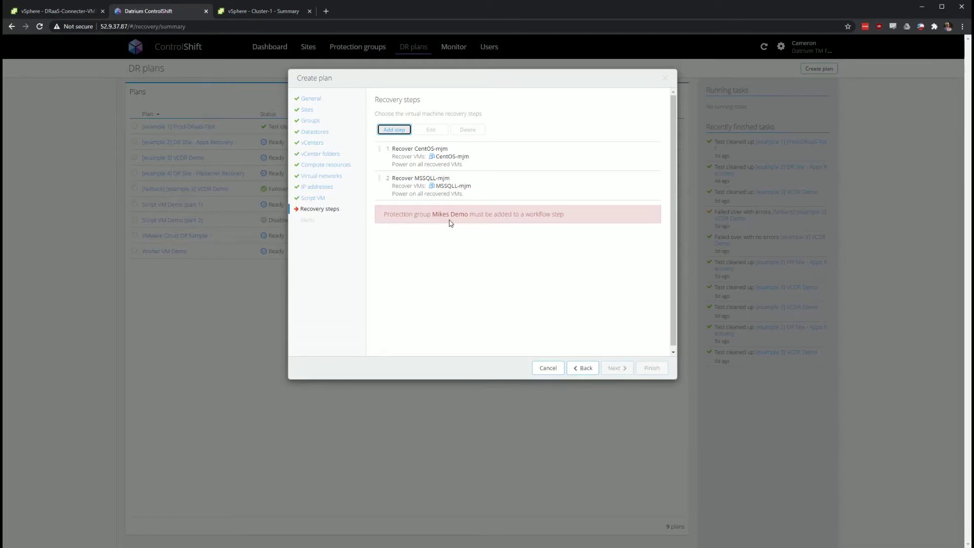
pyautogui.click(381, 133)
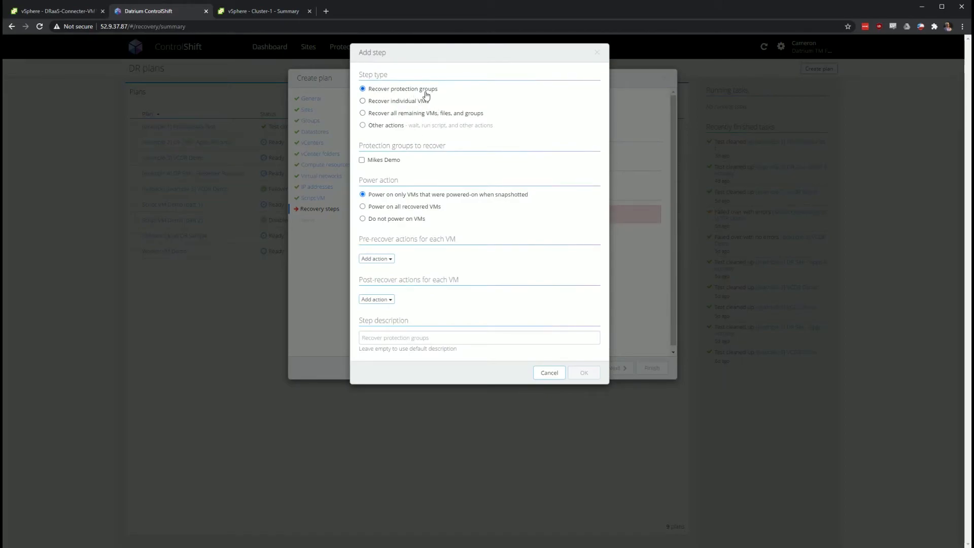
pyautogui.click(430, 113)
pyautogui.click(405, 173)
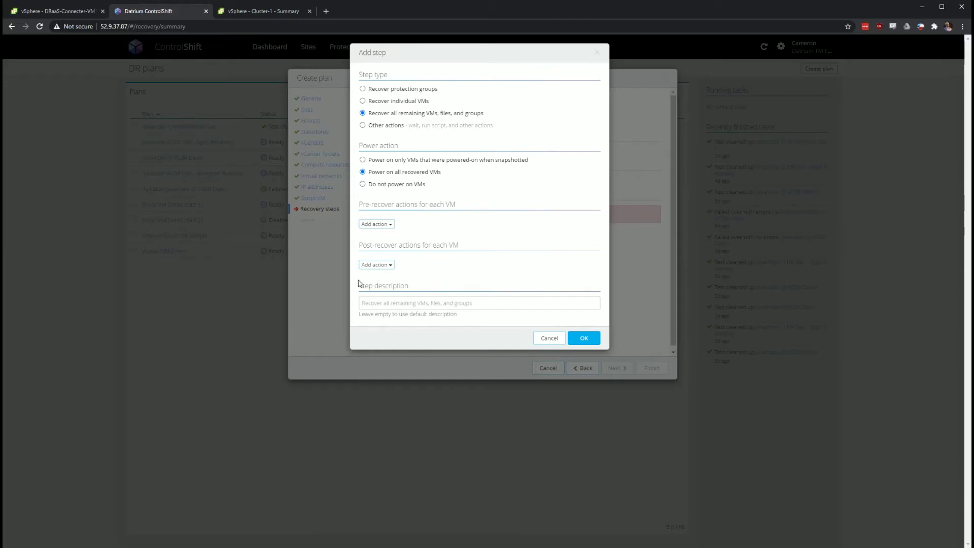
pyautogui.click(376, 265)
pyautogui.click(379, 277)
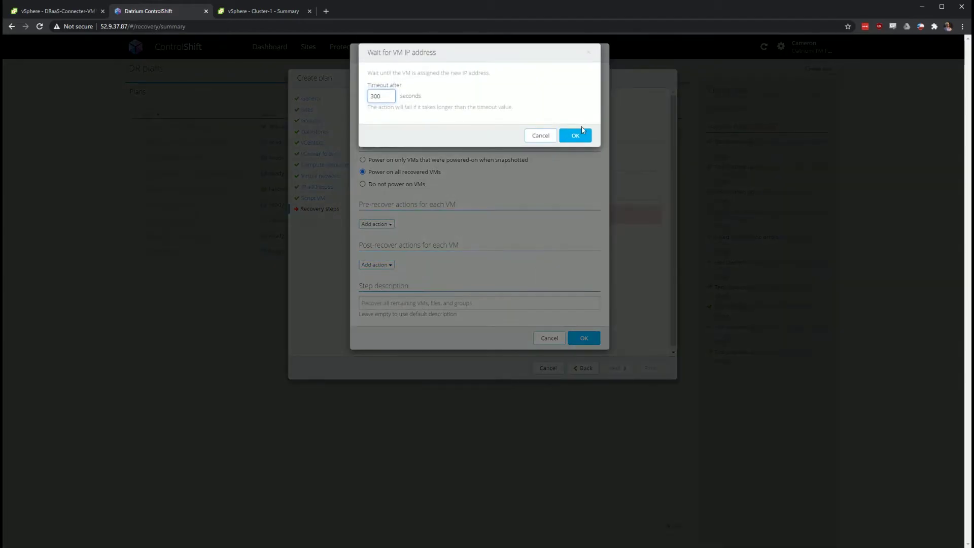
pyautogui.click(575, 132)
pyautogui.click(583, 359)
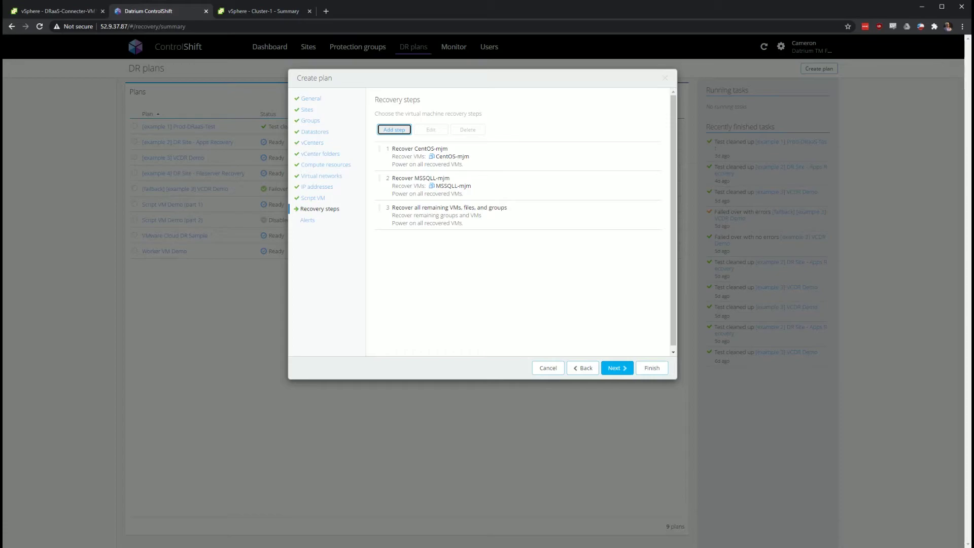
# Pick the first alert recipient, weekly compliance report and failover alert triggers, then cancel the wizard
pyautogui.click(617, 368)
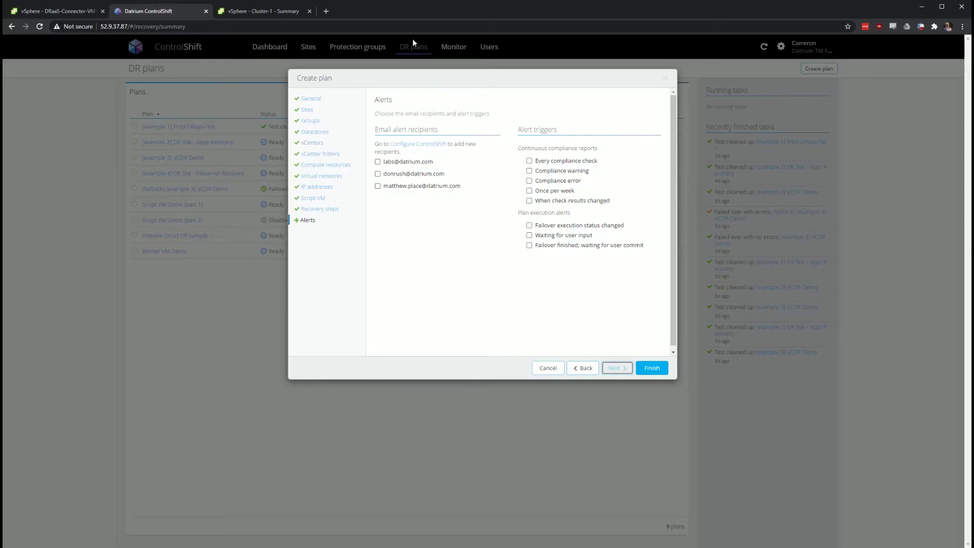
pyautogui.click(424, 164)
pyautogui.click(530, 192)
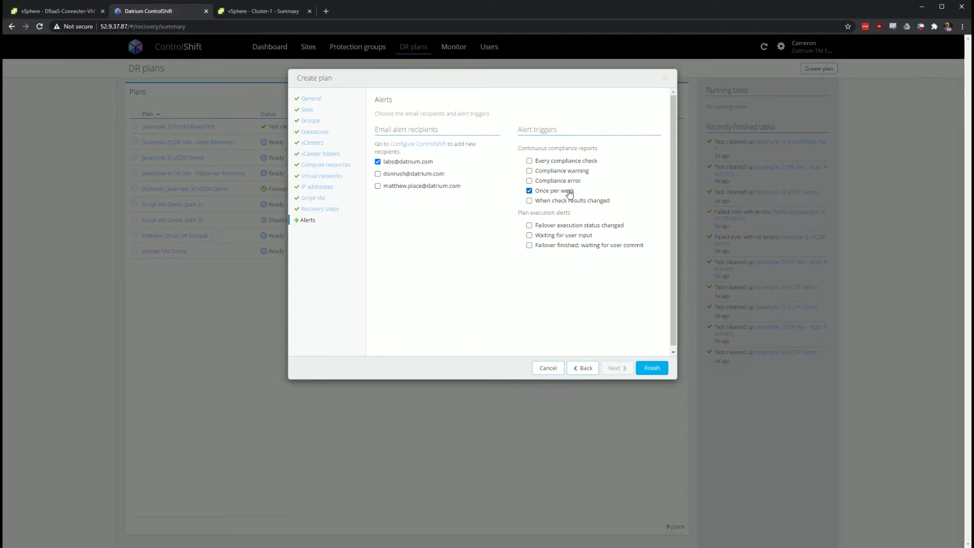
pyautogui.click(578, 202)
pyautogui.click(529, 225)
pyautogui.click(533, 236)
pyautogui.click(529, 247)
pyautogui.click(548, 368)
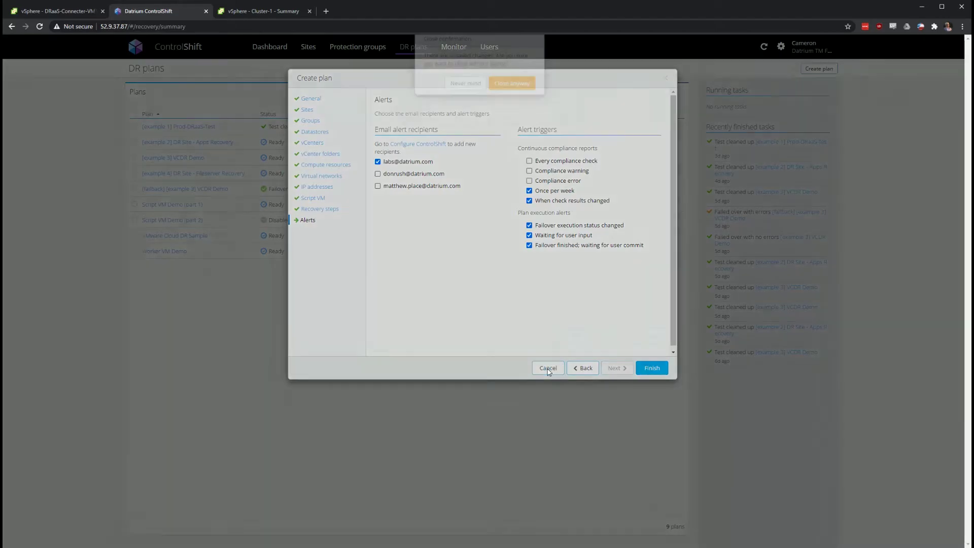
pyautogui.click(509, 98)
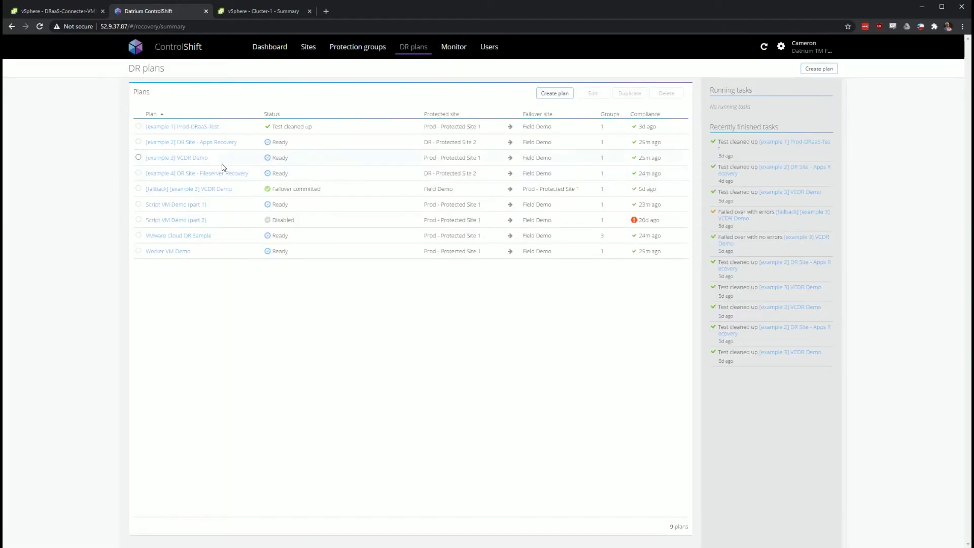
# Open the [example 3] VCDR Demo plan and review its 18 passed compliance checks
pyautogui.click(203, 161)
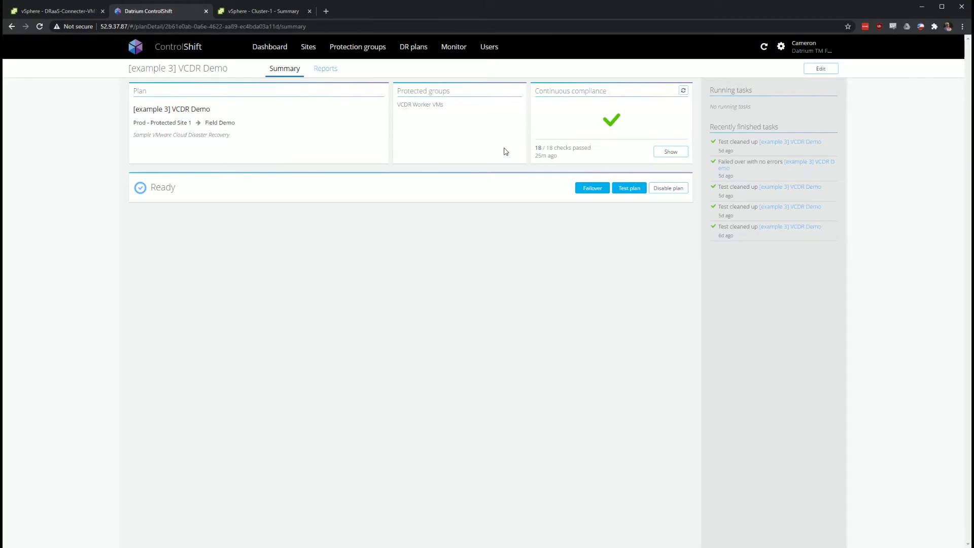
pyautogui.click(669, 150)
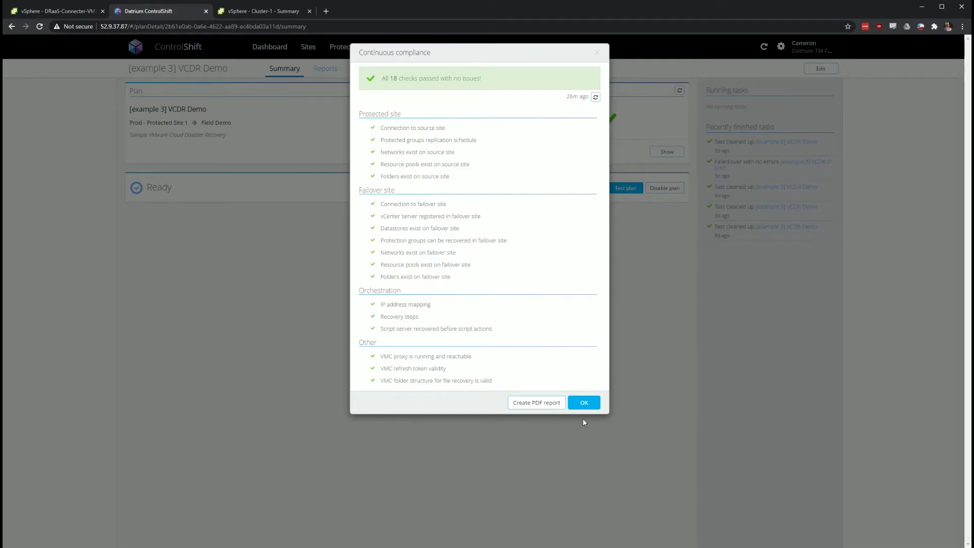
pyautogui.click(584, 403)
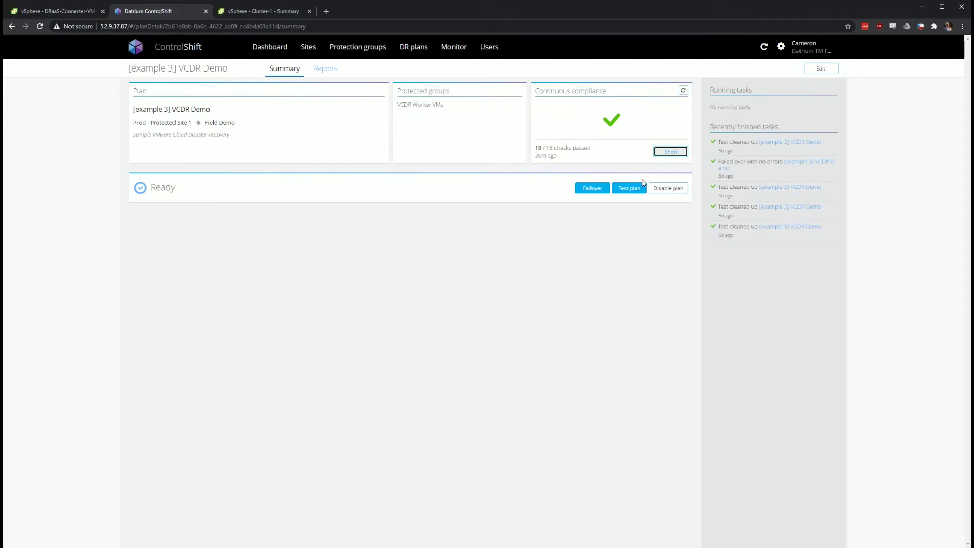
# Start a test run of the plan from the Sep-27 03:55 pm snapshot
pyautogui.click(629, 190)
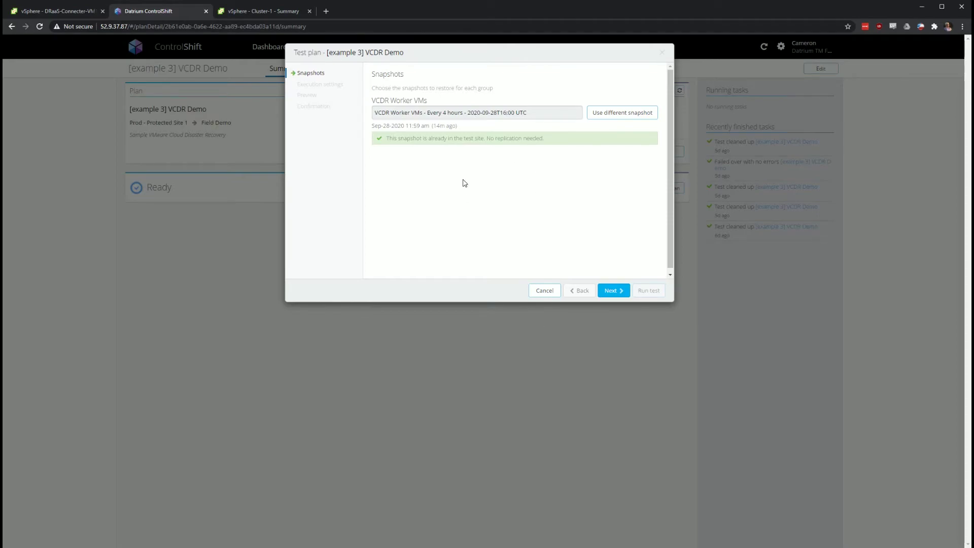
pyautogui.click(604, 119)
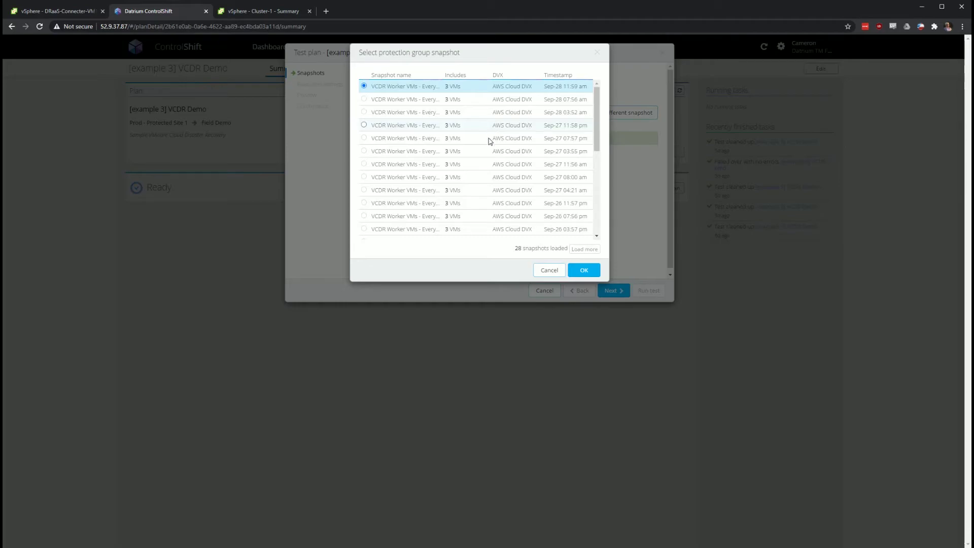
pyautogui.click(485, 154)
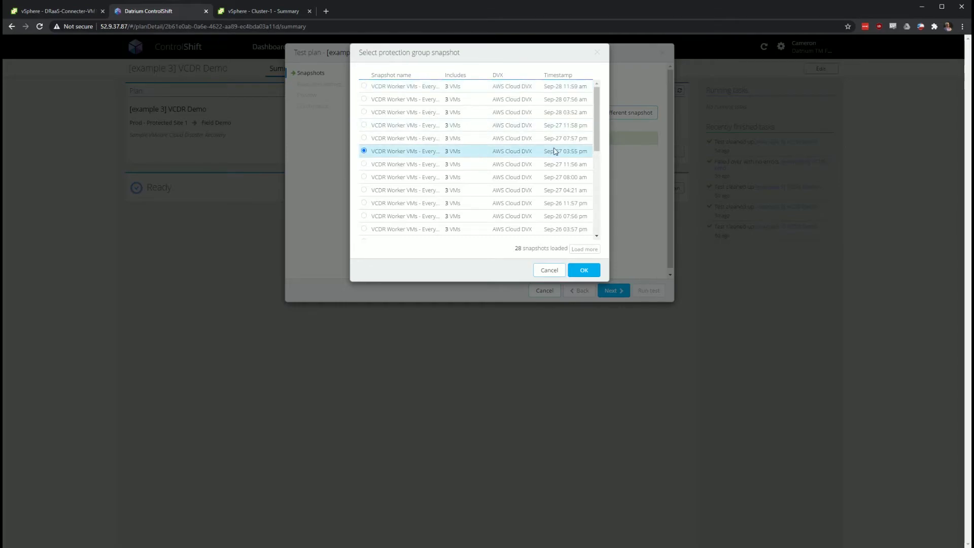
pyautogui.click(593, 270)
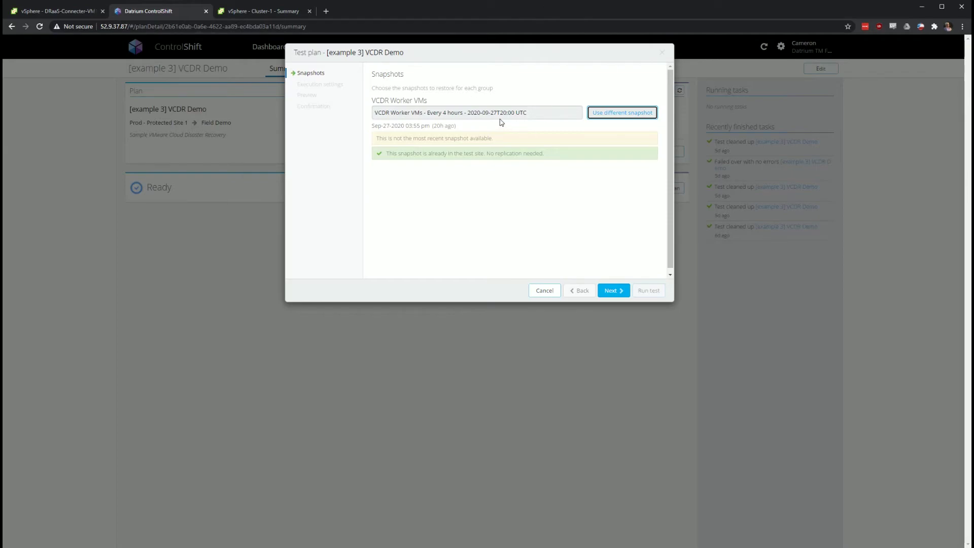
pyautogui.click(616, 293)
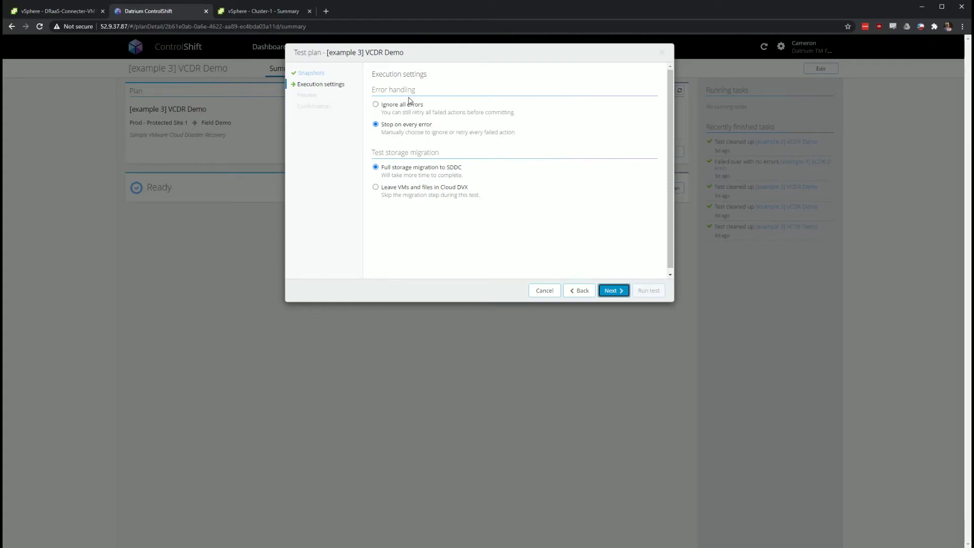
# Choose to leave VMs and files in Cloud DVX and advance through preview to Confirmation
pyautogui.click(405, 126)
pyautogui.click(413, 189)
pyautogui.click(621, 294)
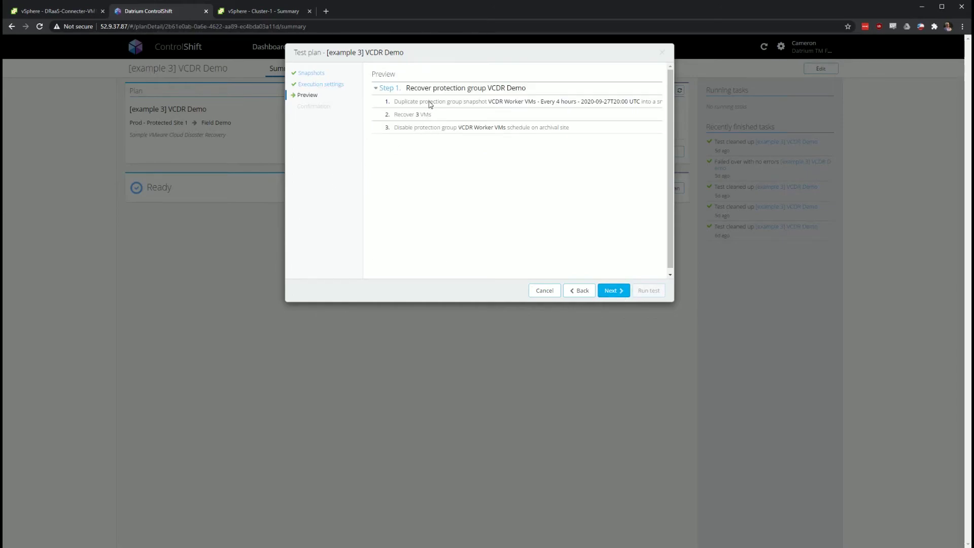
pyautogui.click(606, 296)
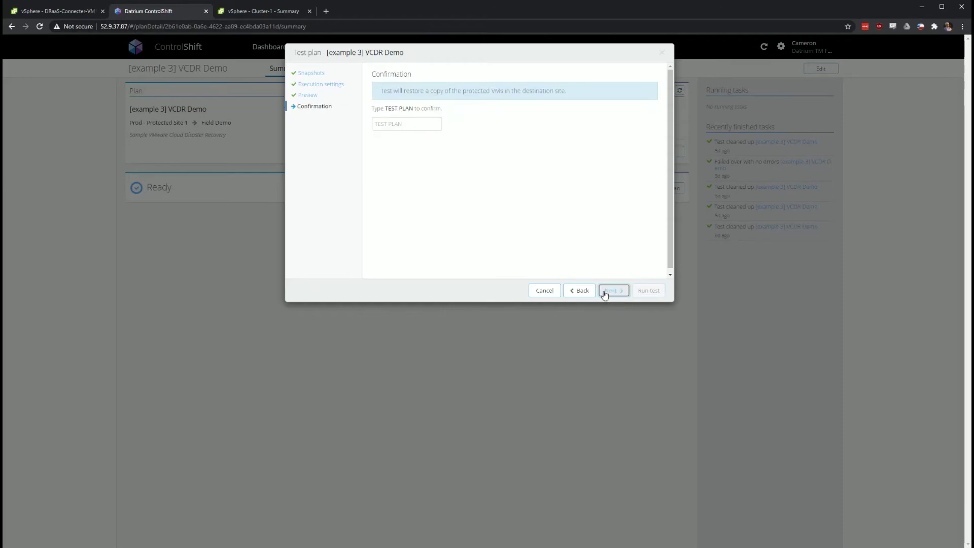
# Enter 'TEST PLAN' in the test confirmation field of the [example 3] VCDR Demo wizard
pyautogui.click(408, 124)
pyautogui.write('TEST PLAN')
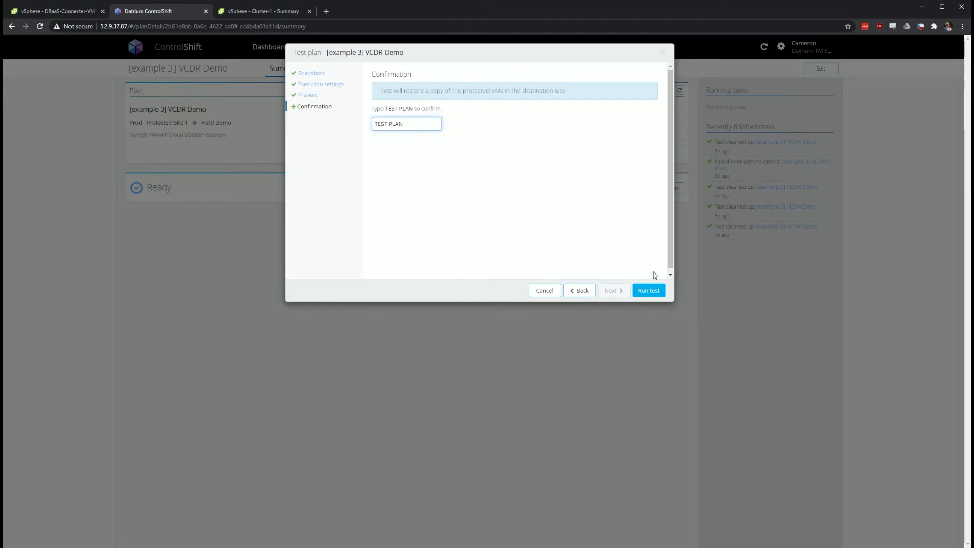
# Run the test, then expand Step 1 and its snapshot duplication sub-step to view progress
pyautogui.click(649, 293)
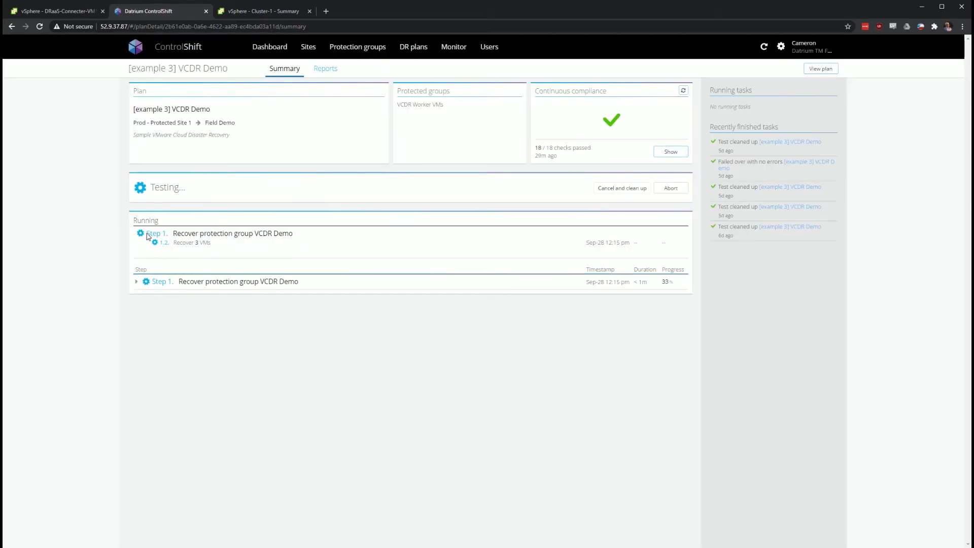
pyautogui.click(137, 282)
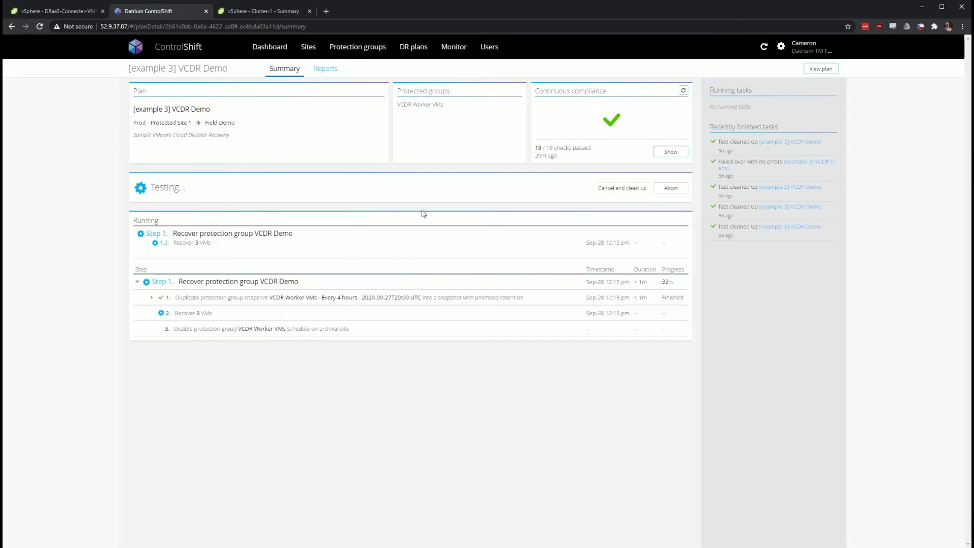
pyautogui.click(151, 298)
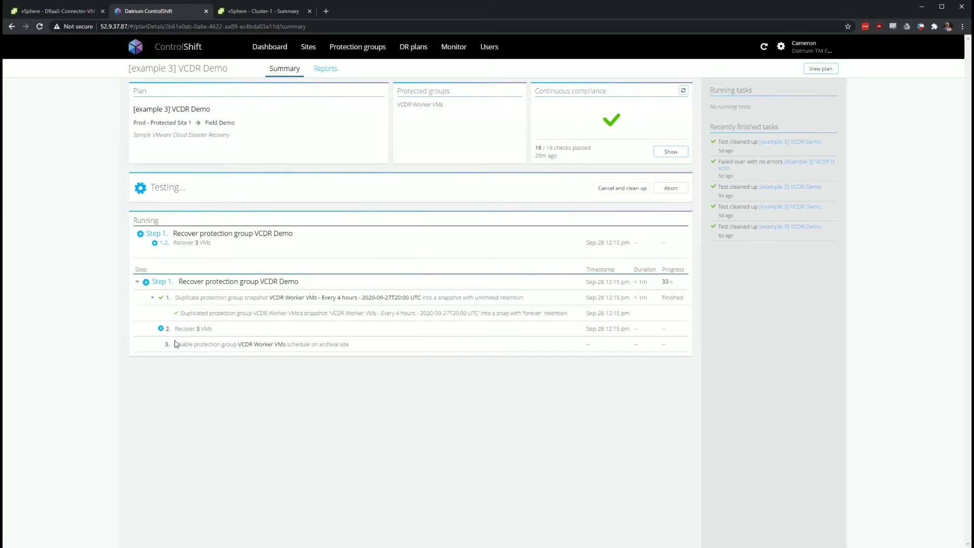
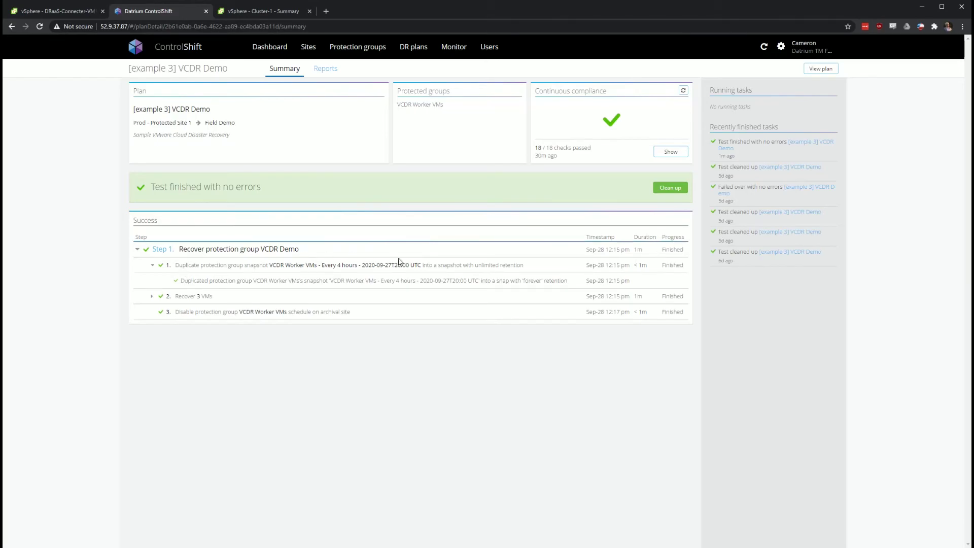
# Switch to the vSphere Client's Cluster-1 summary to see the WorkerVM-test registration and power-on tasks
pyautogui.click(301, 8)
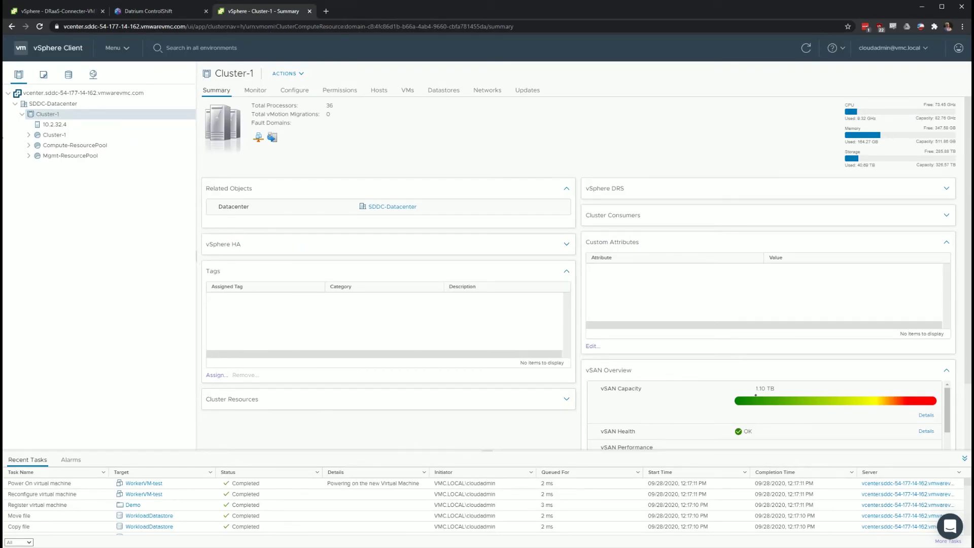
# Expand Compute-ResourcePool and DRaaS Resource Pool to list Worker2020, WorkerVM-template and WorkerVM-test
pyautogui.click(29, 135)
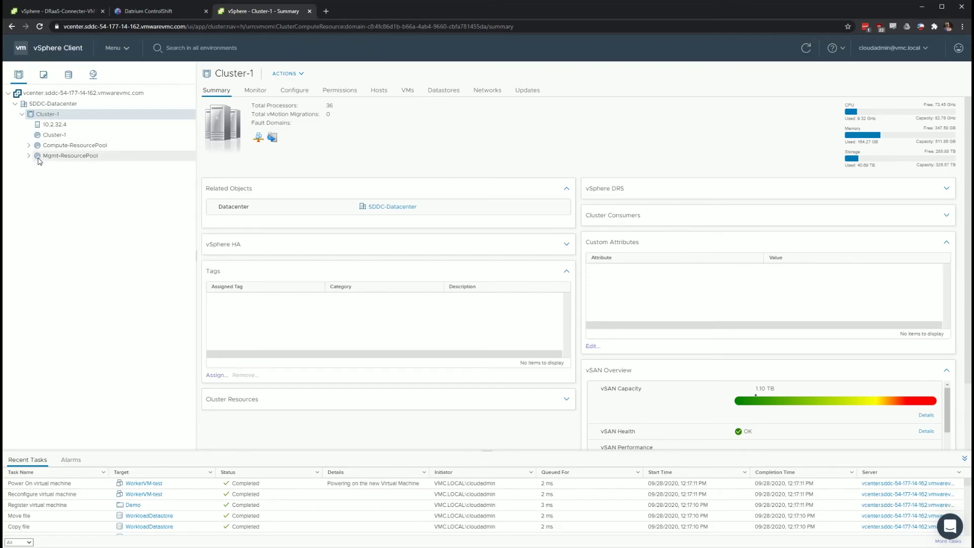
pyautogui.click(29, 145)
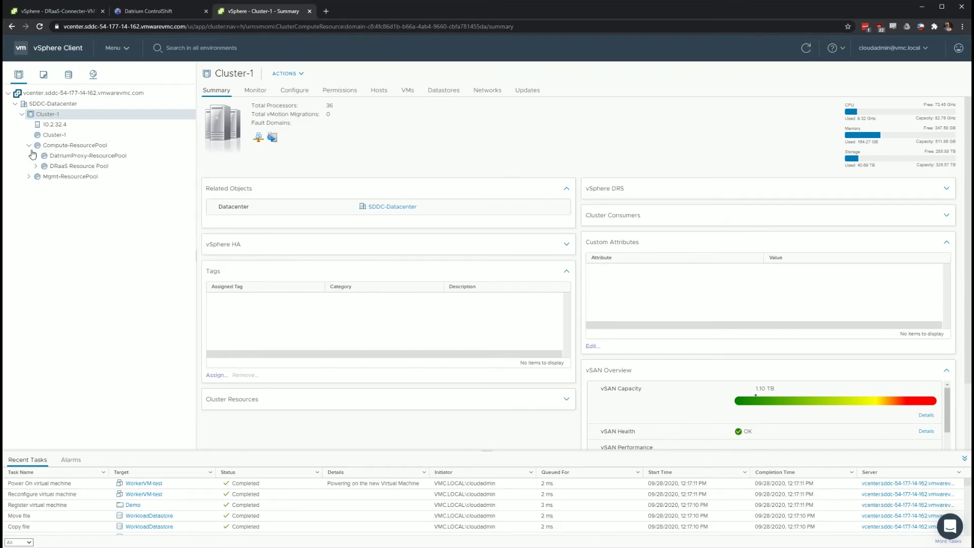
pyautogui.click(35, 166)
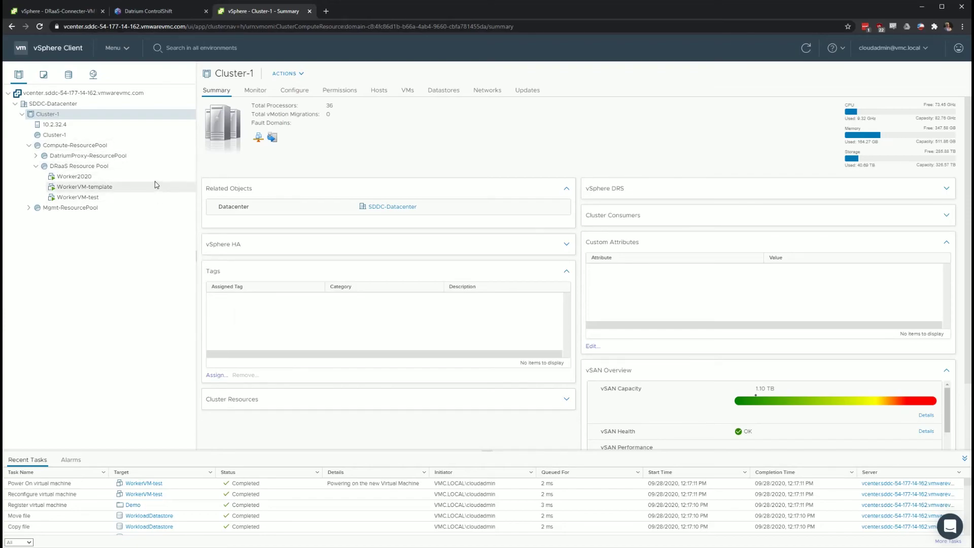
pyautogui.scroll(-3, 321, 494)
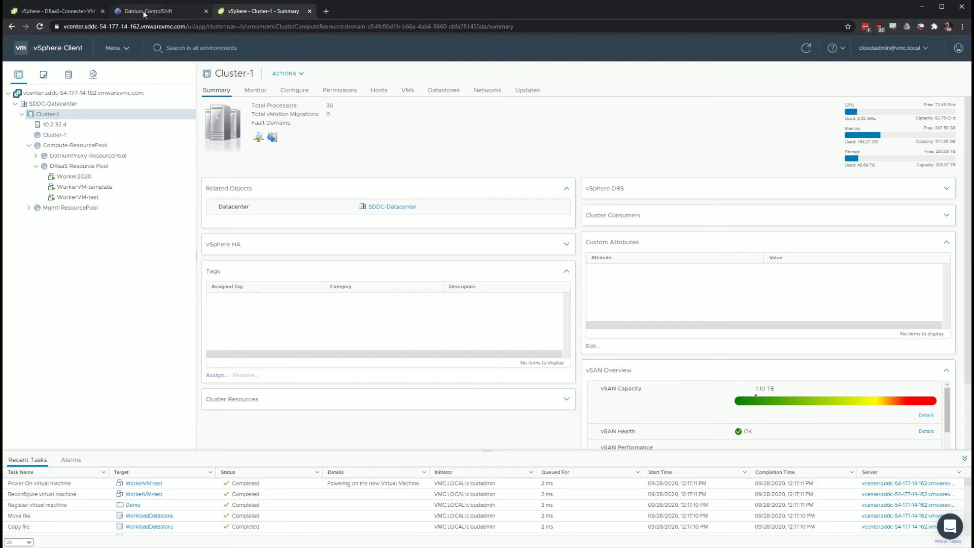
# Clean up the VCDR Demo test run, confirming with 'CLEAN UP TEST'
pyautogui.click(144, 13)
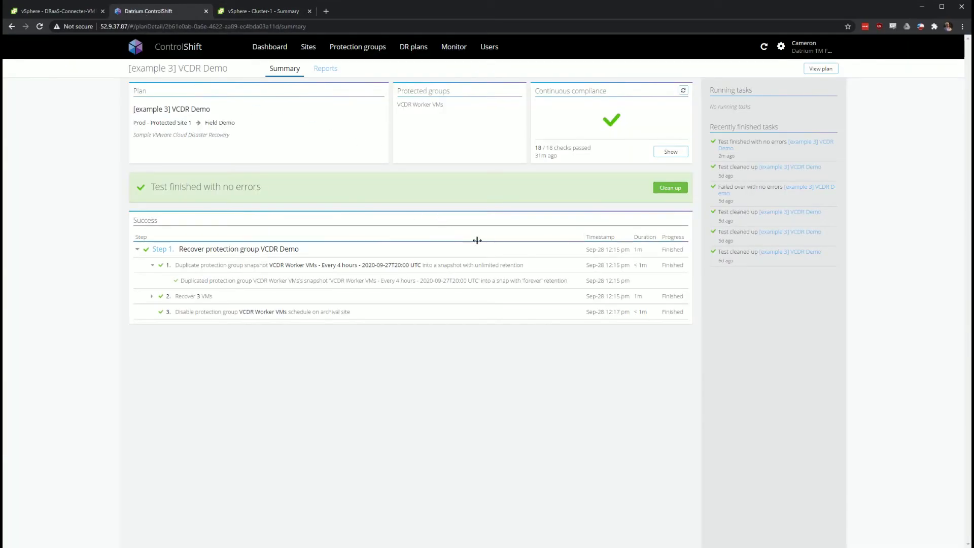
pyautogui.click(670, 187)
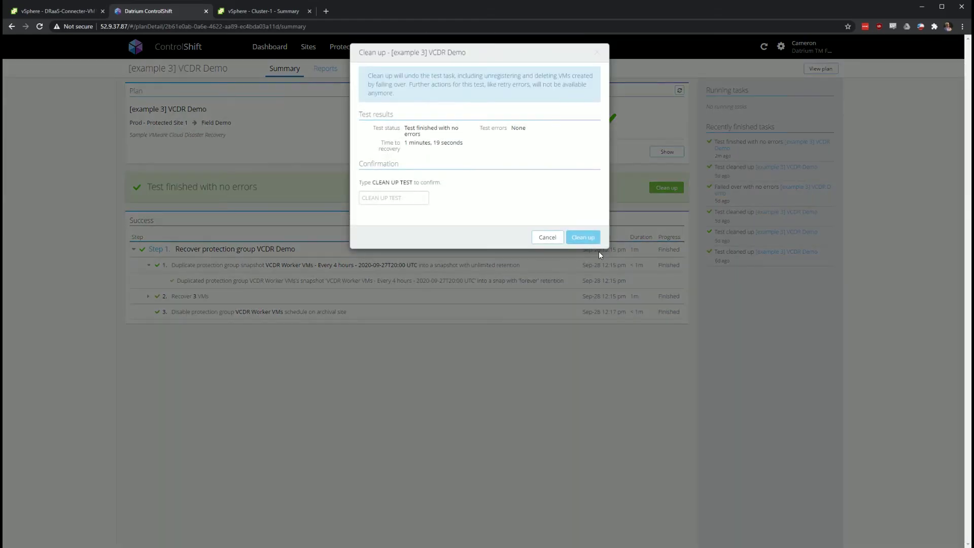
pyautogui.click(412, 197)
pyautogui.write('CLEAN UP TEST')
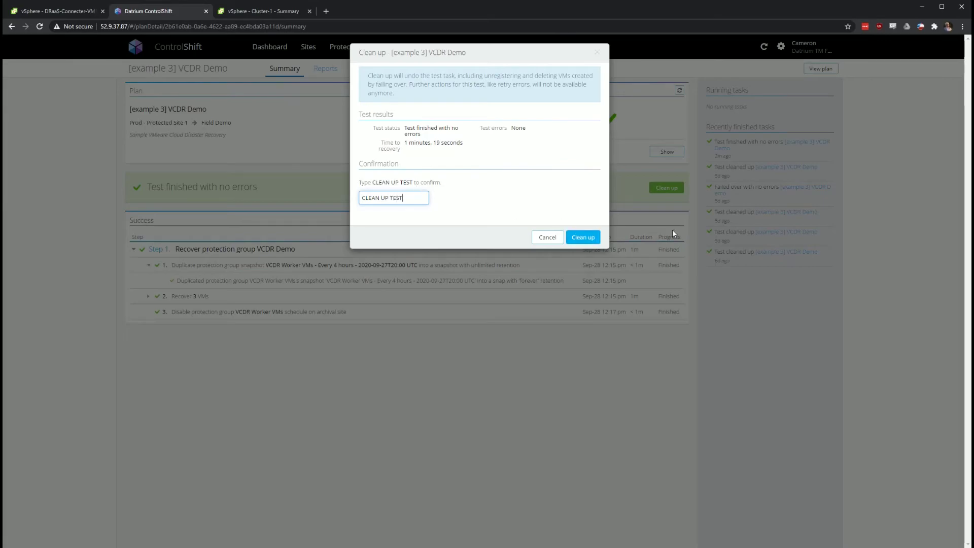
pyautogui.click(584, 237)
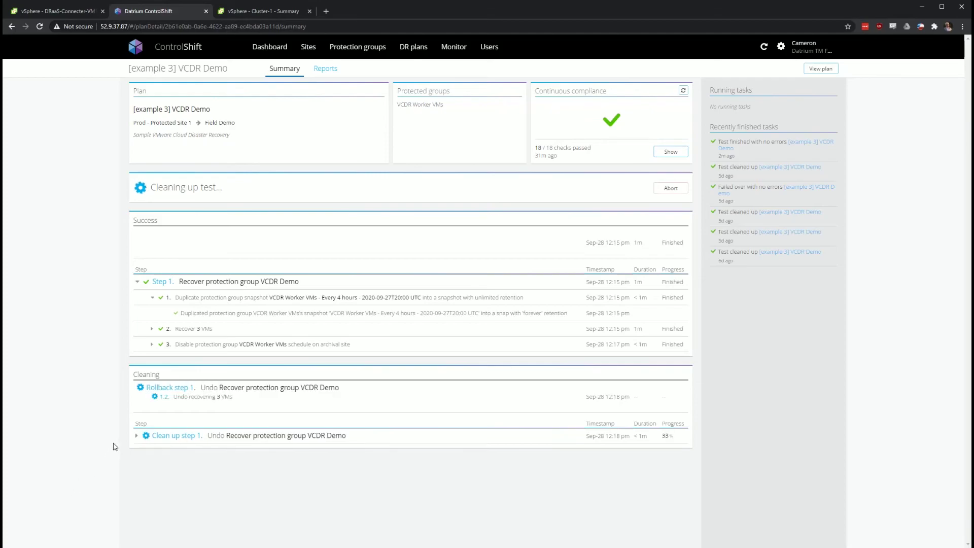
# Follow the cleanup sub-steps, then verify vSphere's DRaaS Resource Pool no longer holds VMs
pyautogui.click(137, 437)
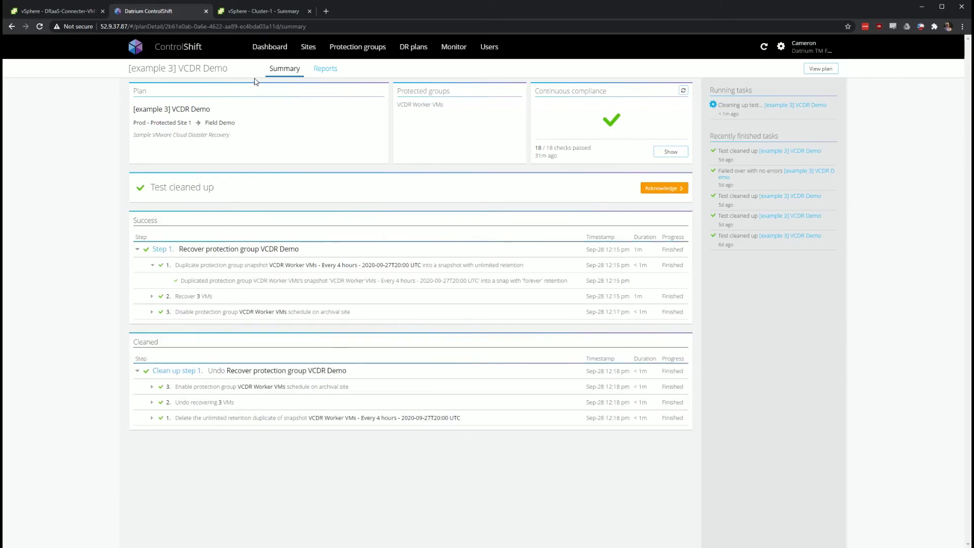
pyautogui.click(272, 12)
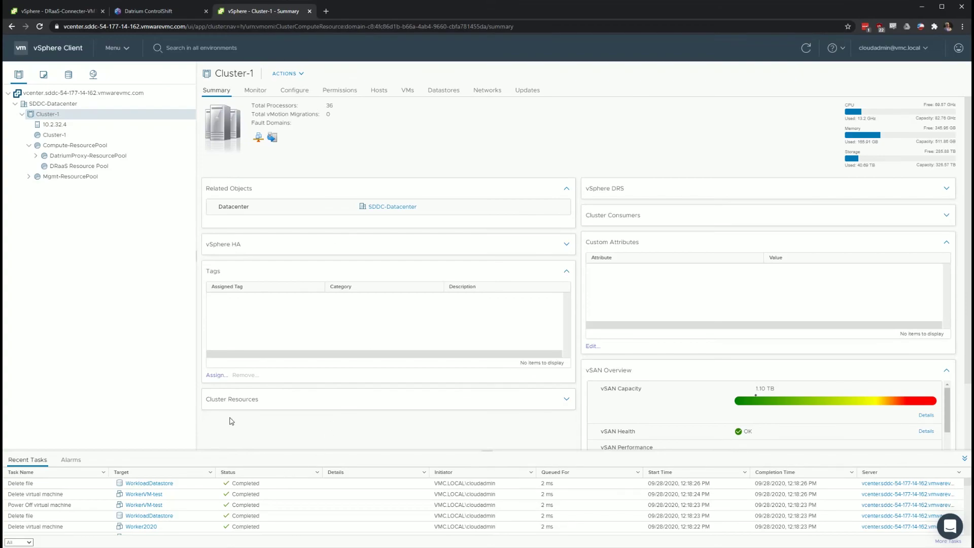
pyautogui.click(105, 166)
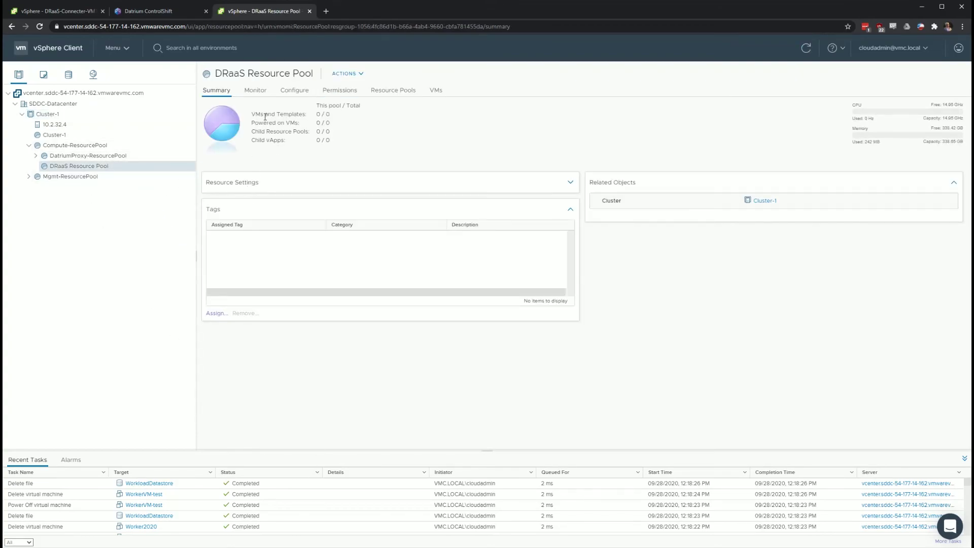
# Acknowledge the cleaned-up test with the note 'Demno' and view the plan's execution history reports
pyautogui.click(141, 11)
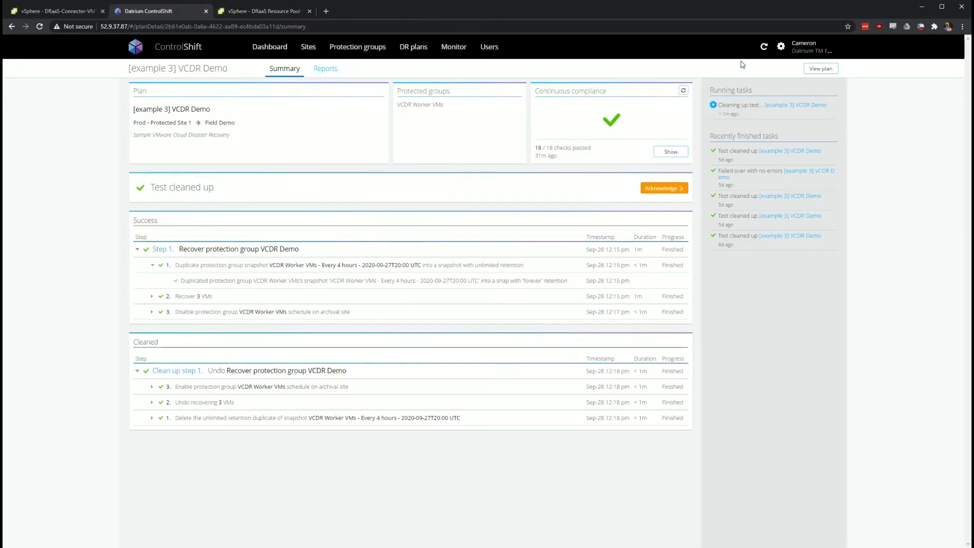
pyautogui.click(662, 188)
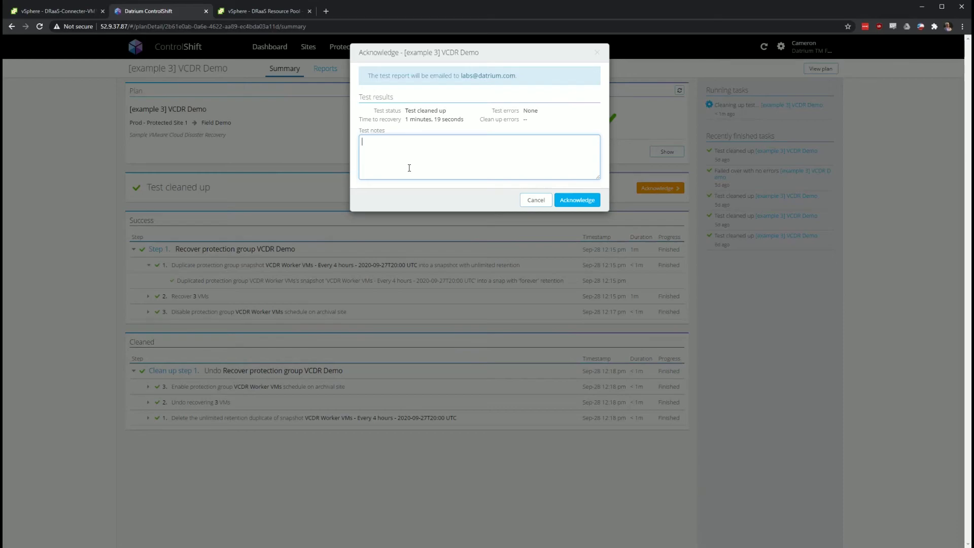
pyautogui.write('Demno')
pyautogui.click(579, 200)
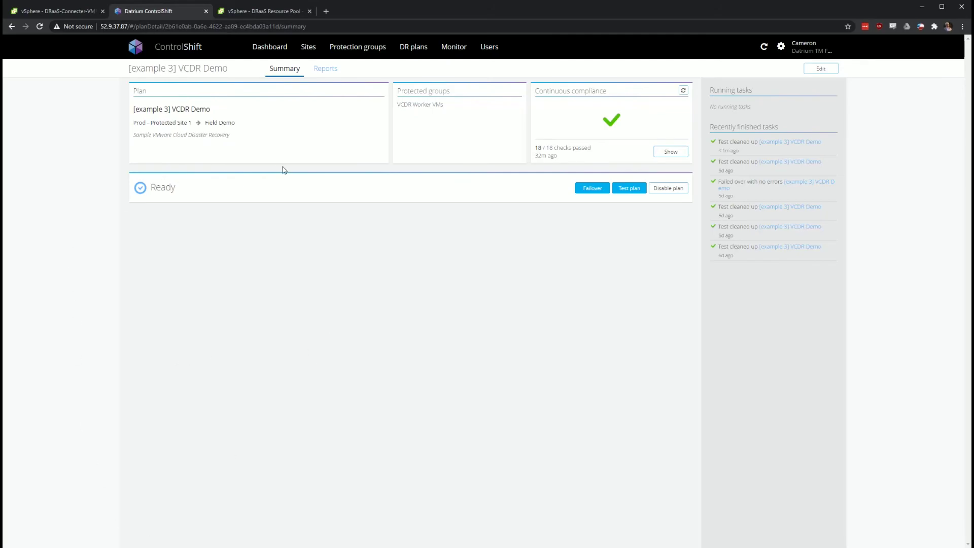
pyautogui.click(331, 69)
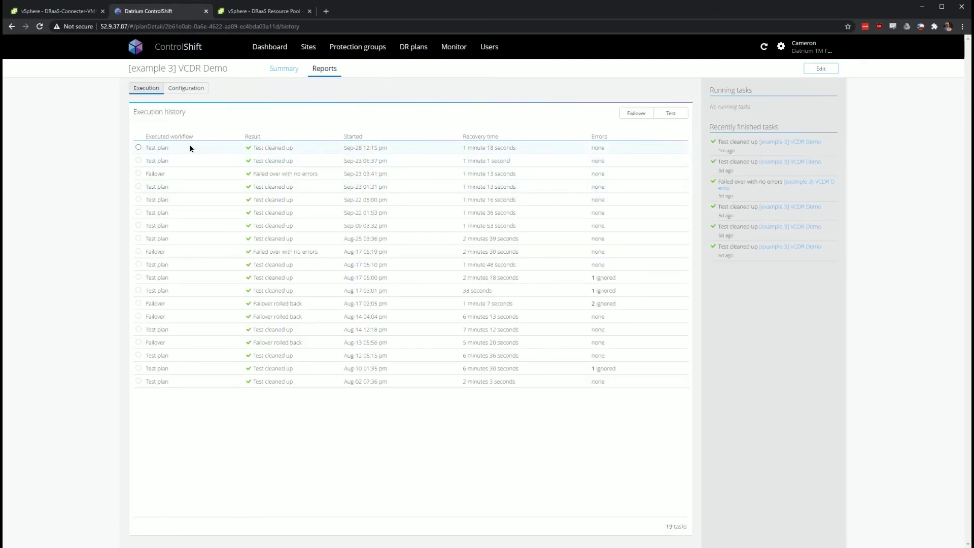
# Create a PDF report for the Sep-28 test run and open the downloaded file
pyautogui.click(191, 147)
pyautogui.click(671, 386)
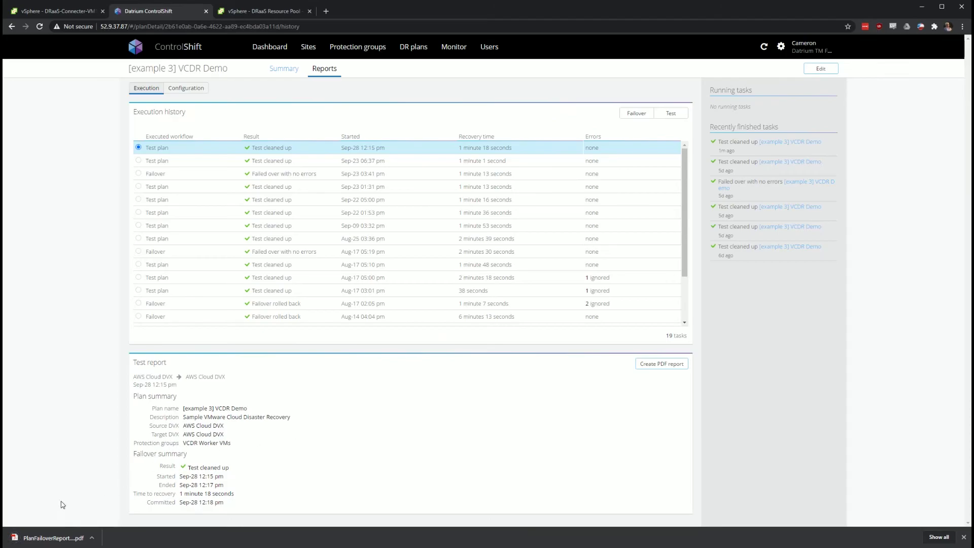
pyautogui.click(36, 537)
# Read through the PlanFailoverReport PDF's execution, clean-up and error log sections, then close it
pyautogui.scroll(-7, 531, 209)
pyautogui.scroll(5, 532, 211)
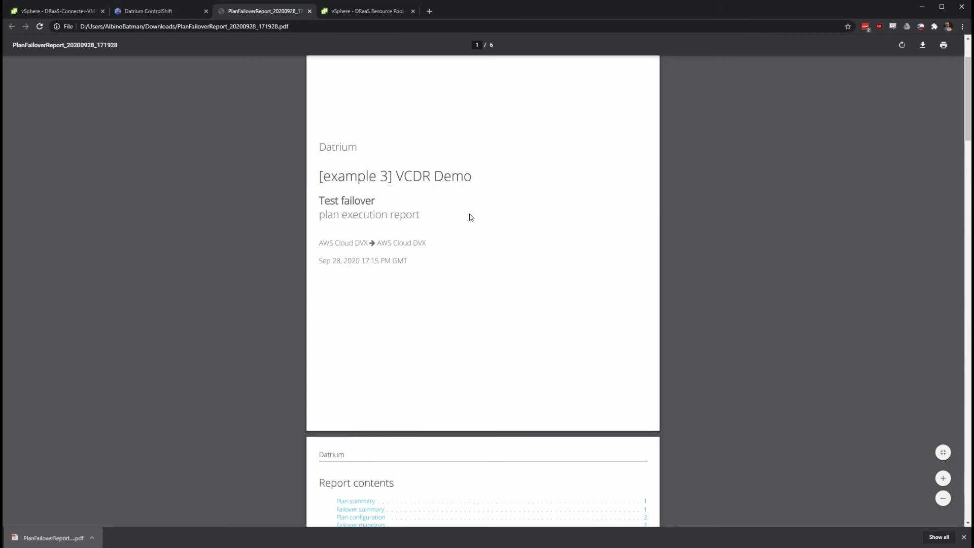
pyautogui.scroll(-7, 413, 226)
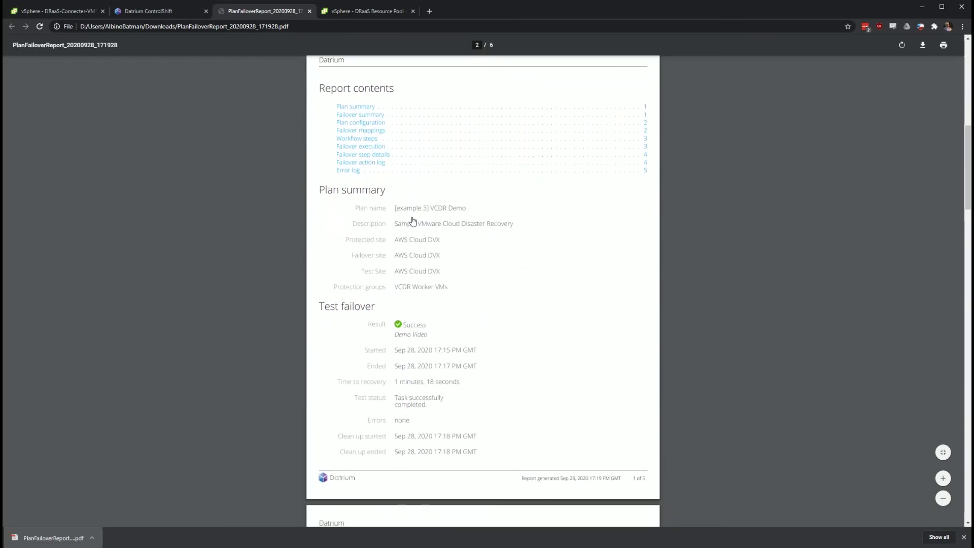
pyautogui.scroll(-3, 568, 187)
pyautogui.scroll(2, 552, 198)
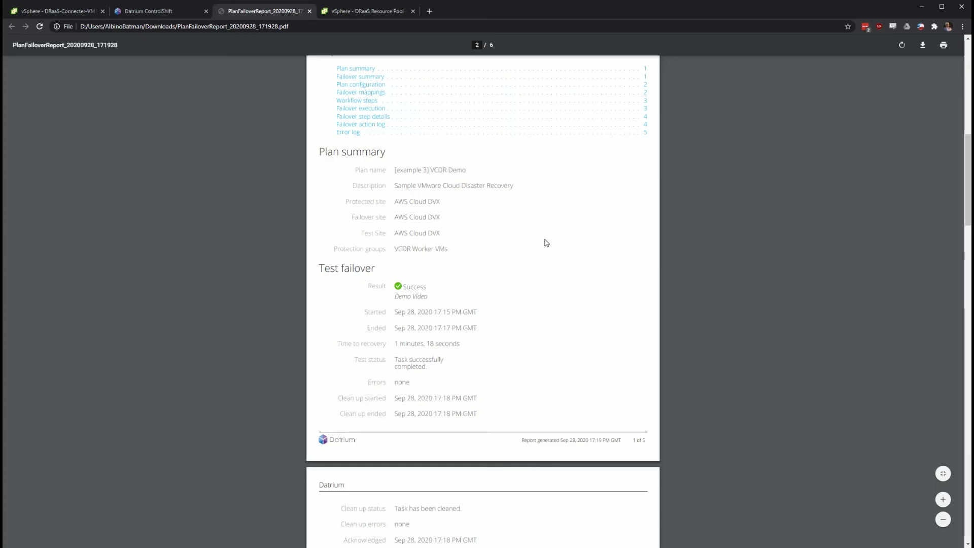
pyautogui.scroll(1, 547, 245)
pyautogui.scroll(-20, 545, 267)
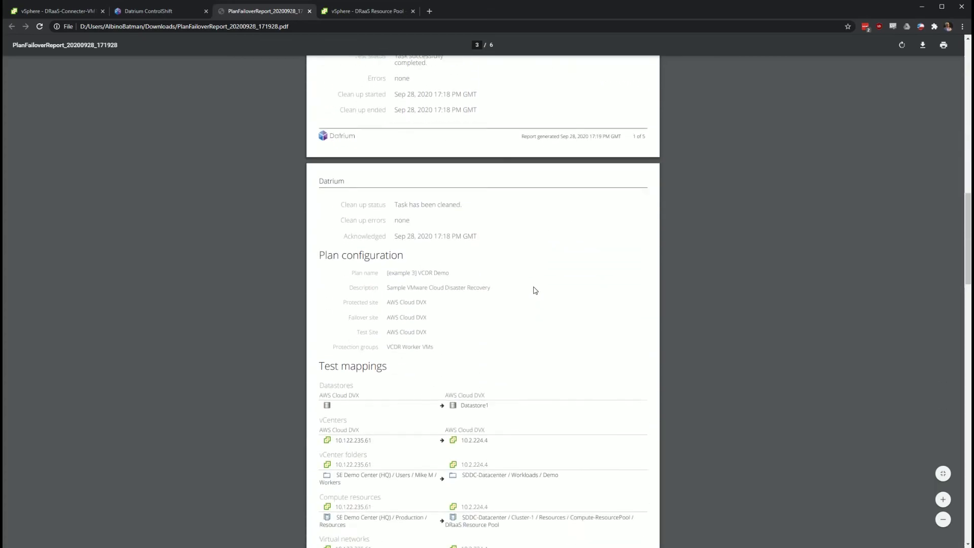
pyautogui.scroll(-9, 459, 209)
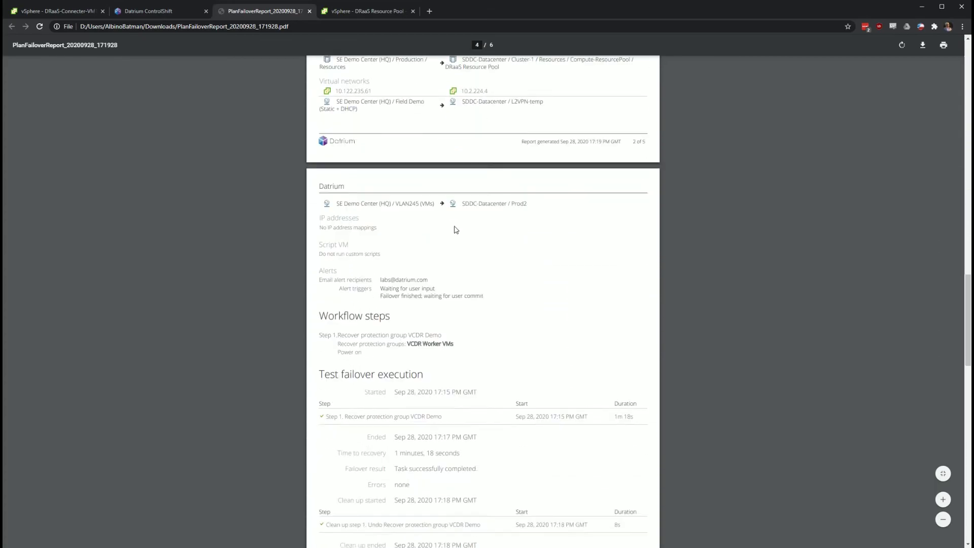
pyautogui.scroll(-7, 468, 225)
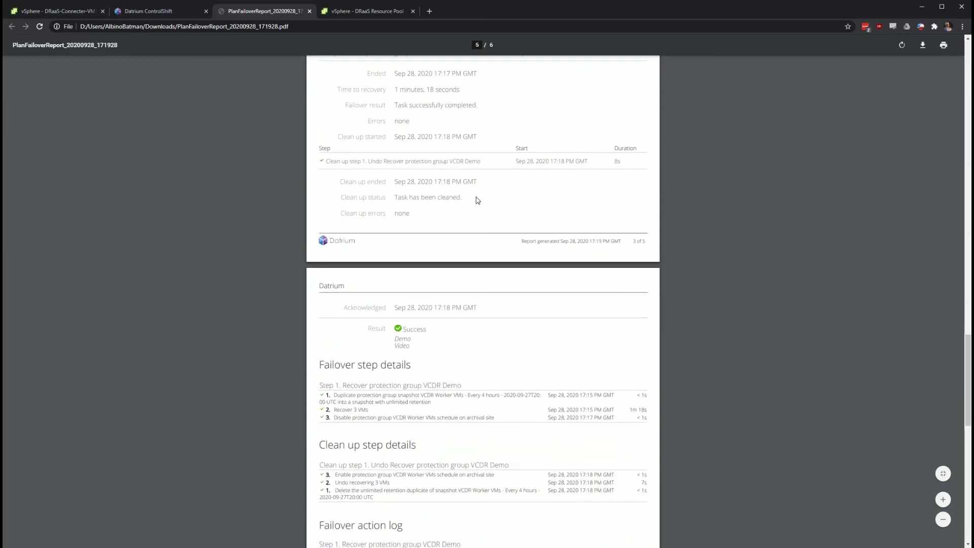
pyautogui.scroll(-4, 480, 218)
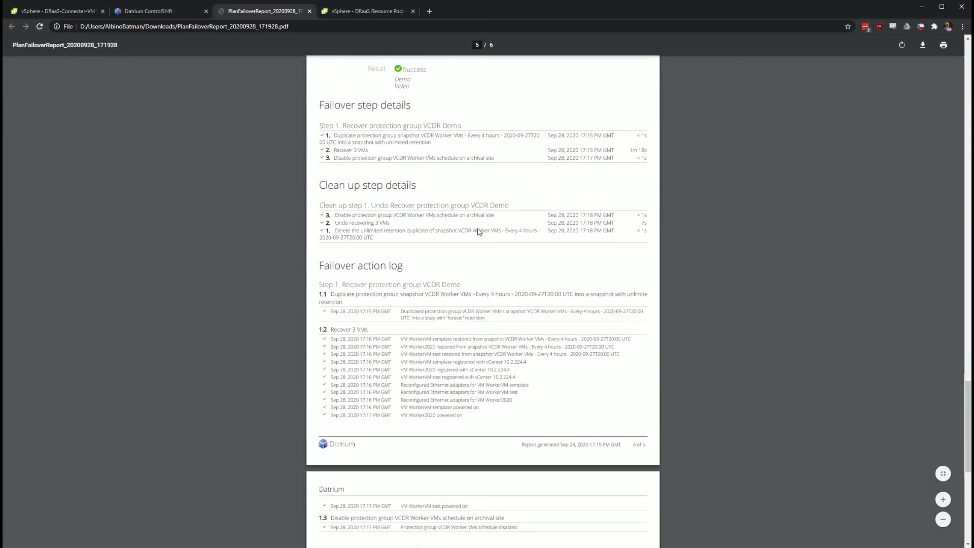
pyautogui.scroll(-4, 484, 221)
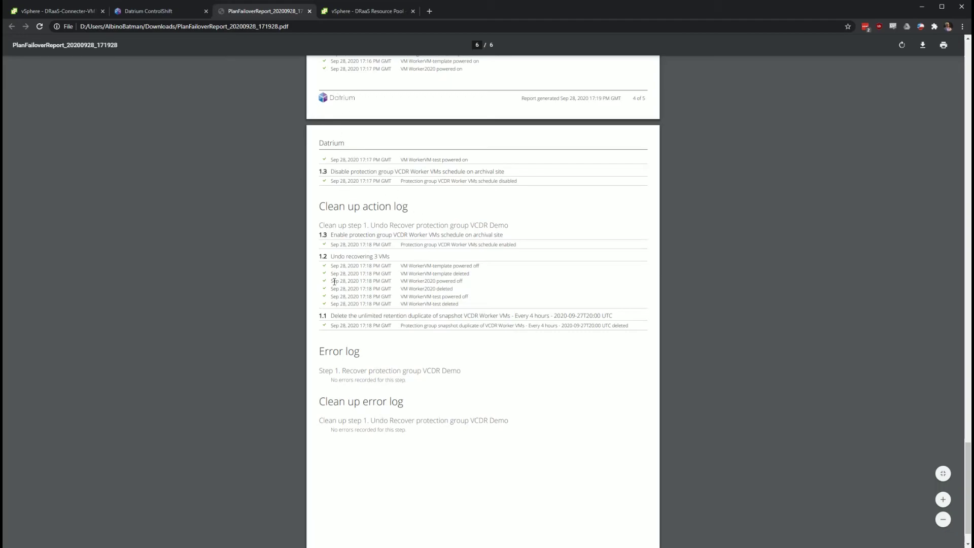
pyautogui.scroll(15, 431, 398)
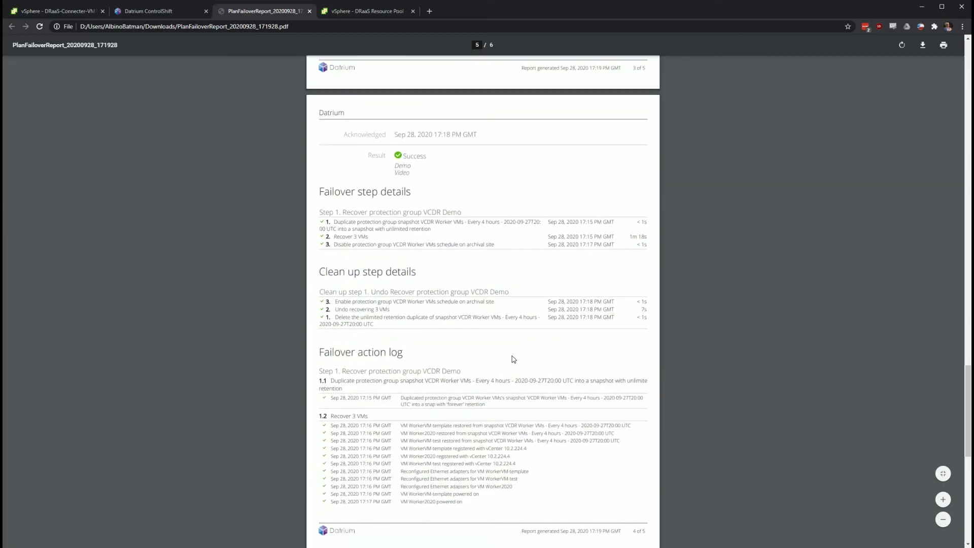
pyautogui.scroll(2, 500, 373)
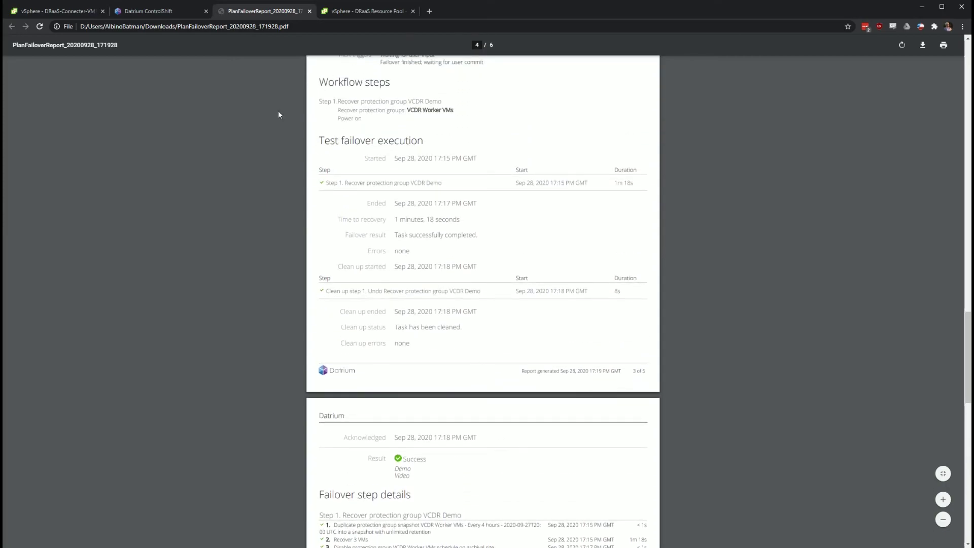
pyautogui.click(310, 12)
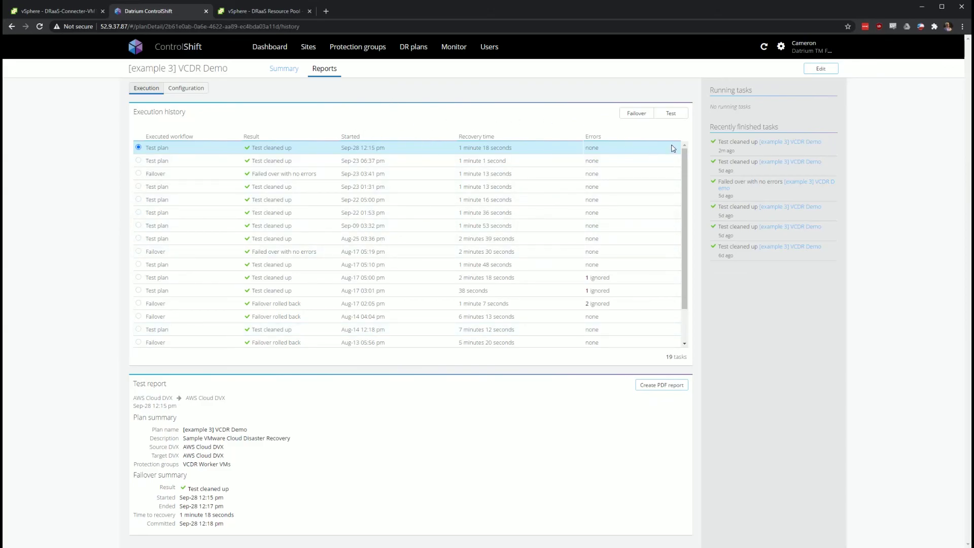
# Switch the execution history between Failover and Test runs, then view the Configuration change history
pyautogui.click(637, 117)
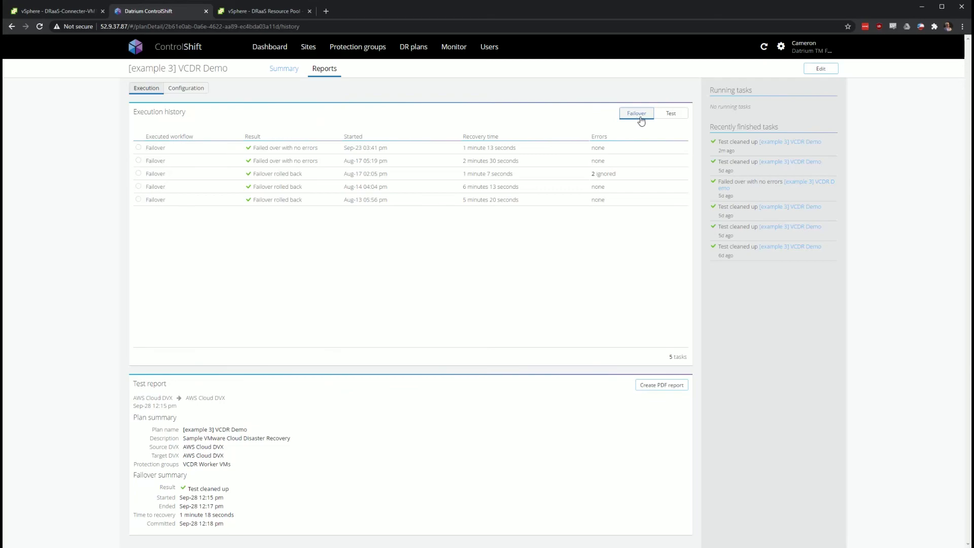
pyautogui.click(663, 115)
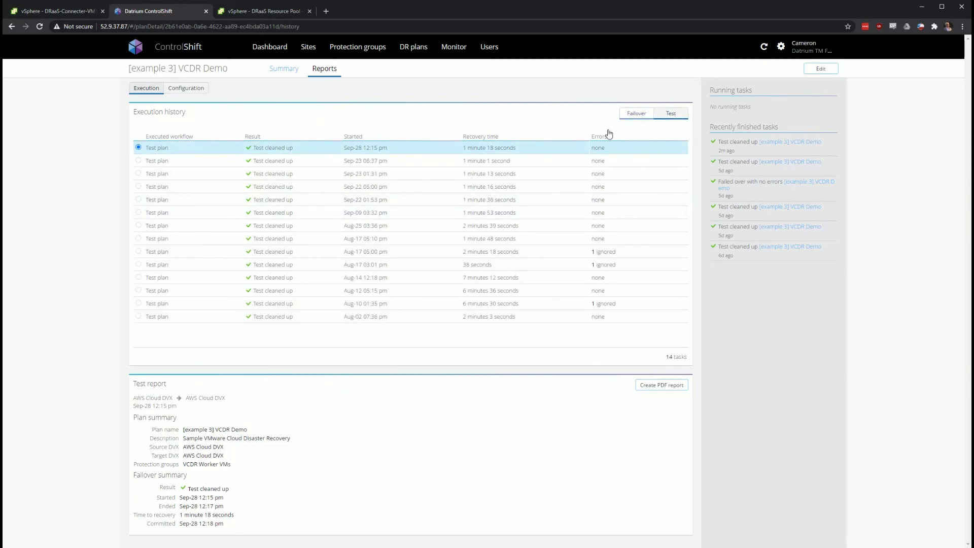
pyautogui.click(637, 116)
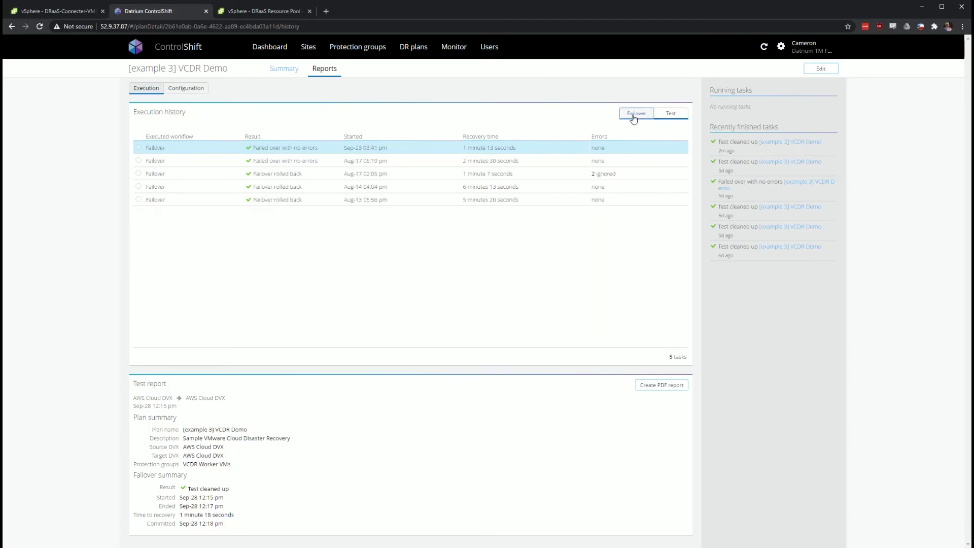
pyautogui.click(665, 116)
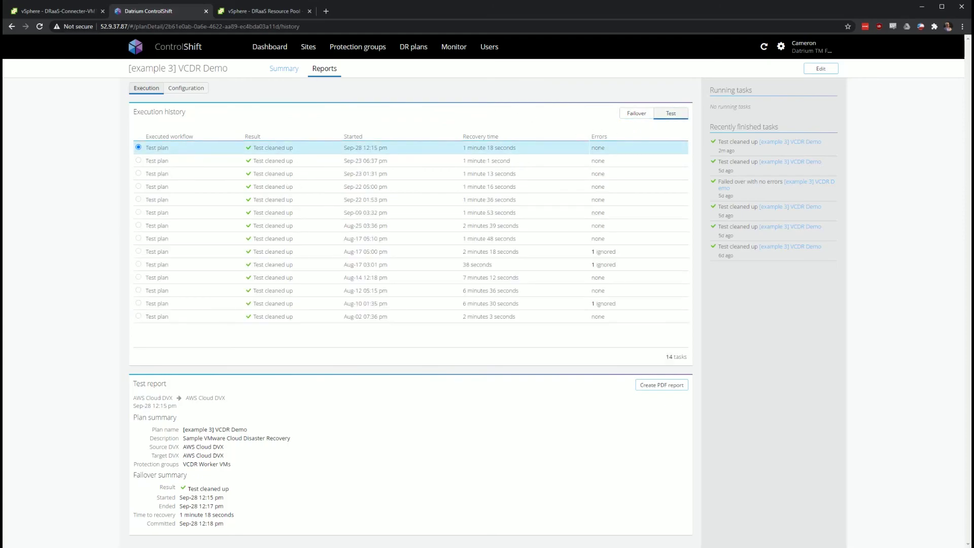
pyautogui.click(186, 88)
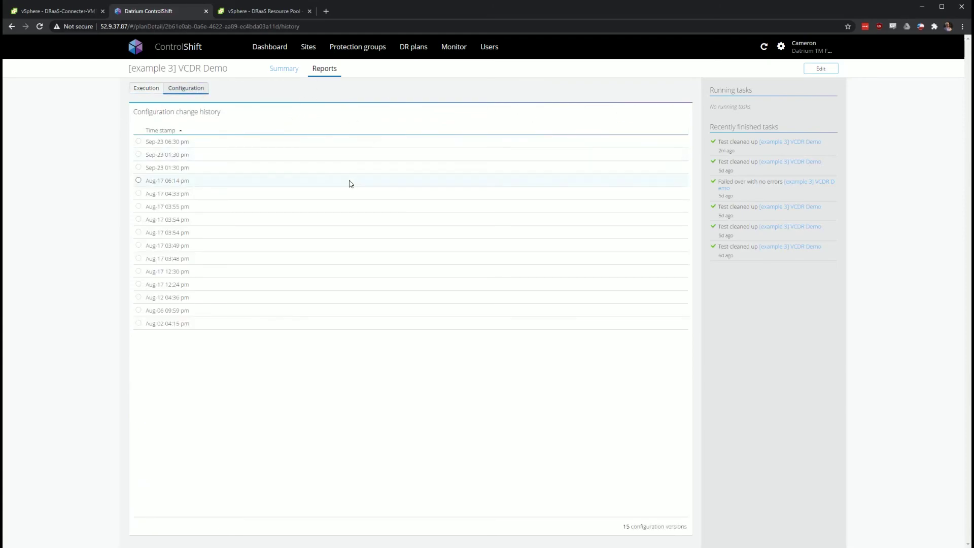
# Review the Sep-23 01:30 pm, Aug-17 03:55 pm and Sep-23 06:30 pm configuration summaries, then go to Users
pyautogui.click(371, 155)
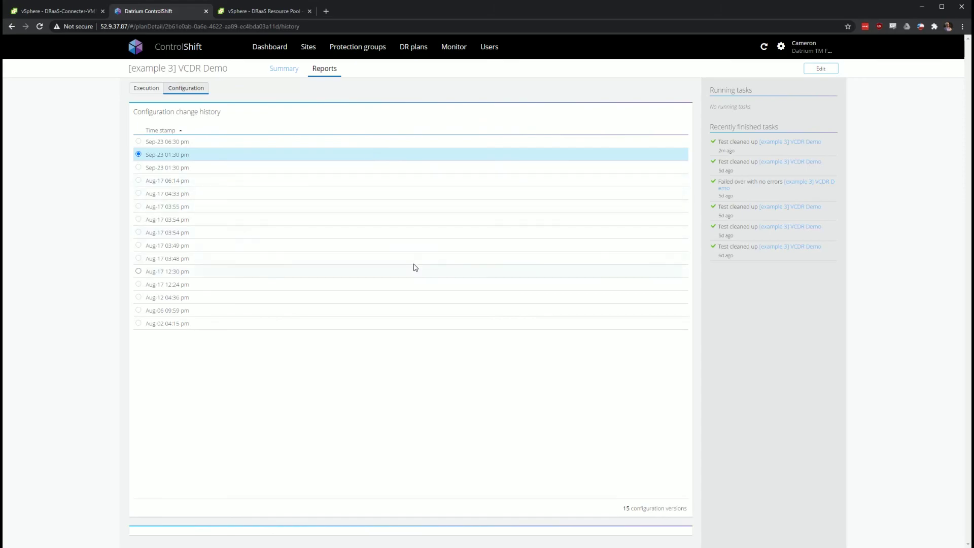
pyautogui.click(400, 208)
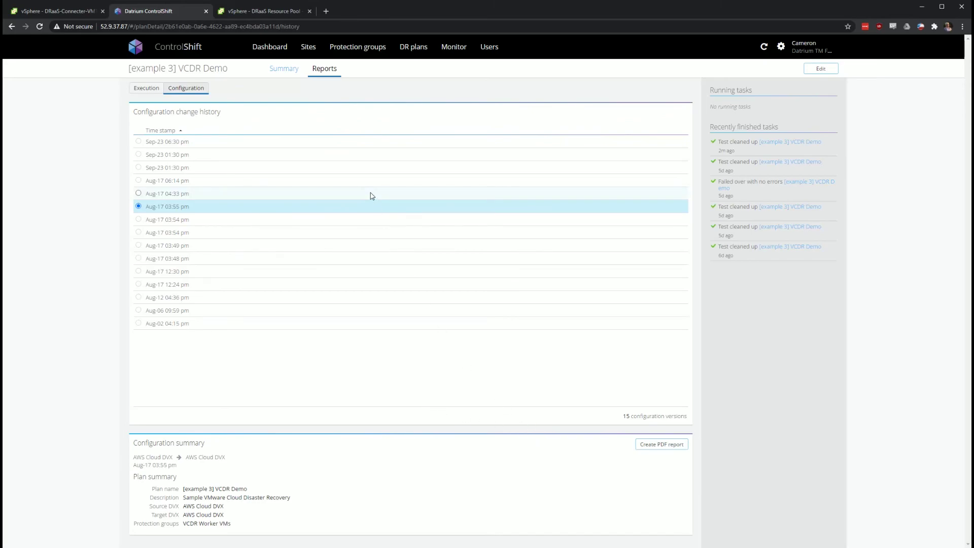
pyautogui.click(378, 144)
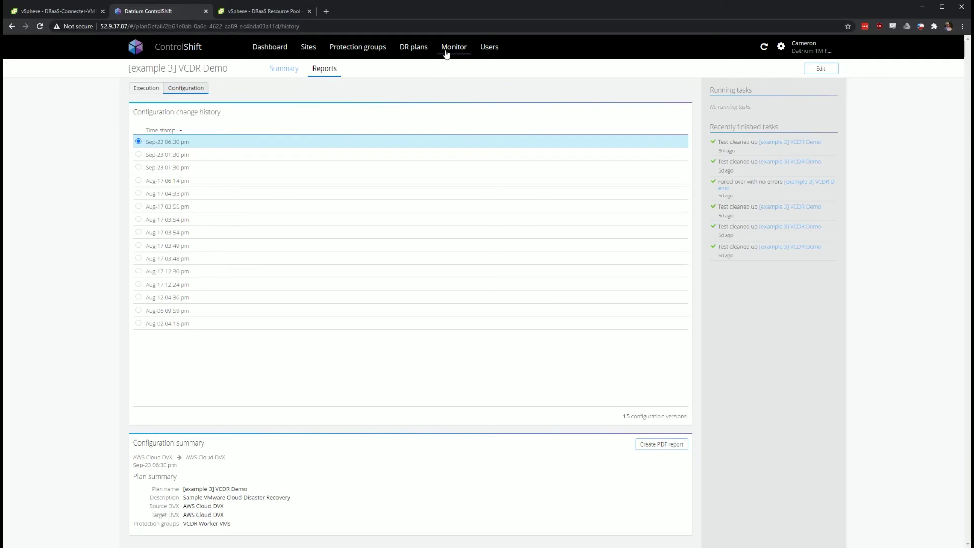
pyautogui.click(490, 49)
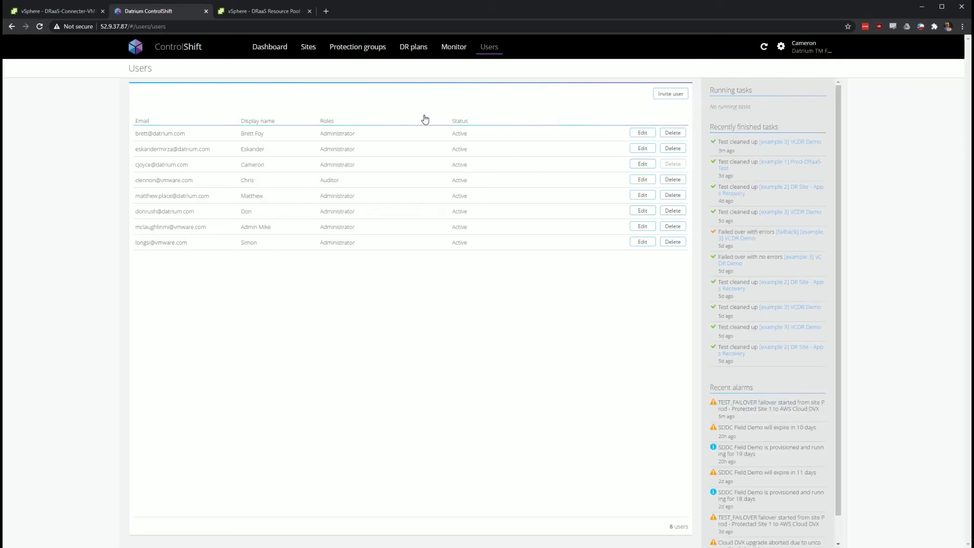
pyautogui.click(670, 94)
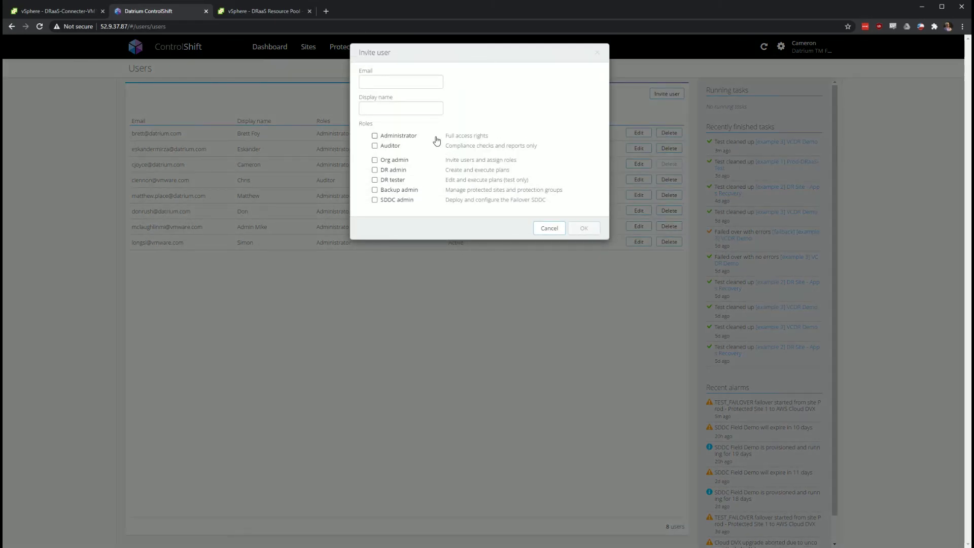
pyautogui.click(390, 147)
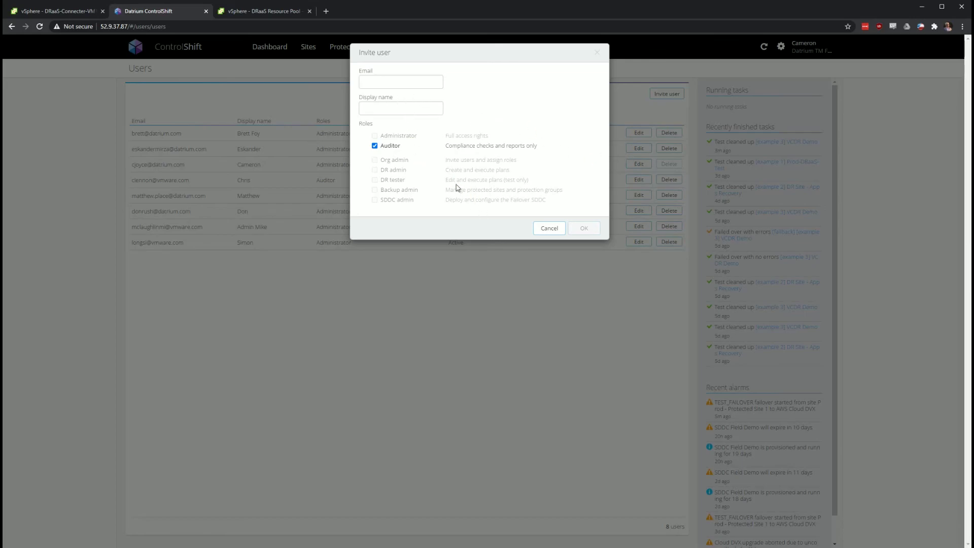
pyautogui.click(375, 146)
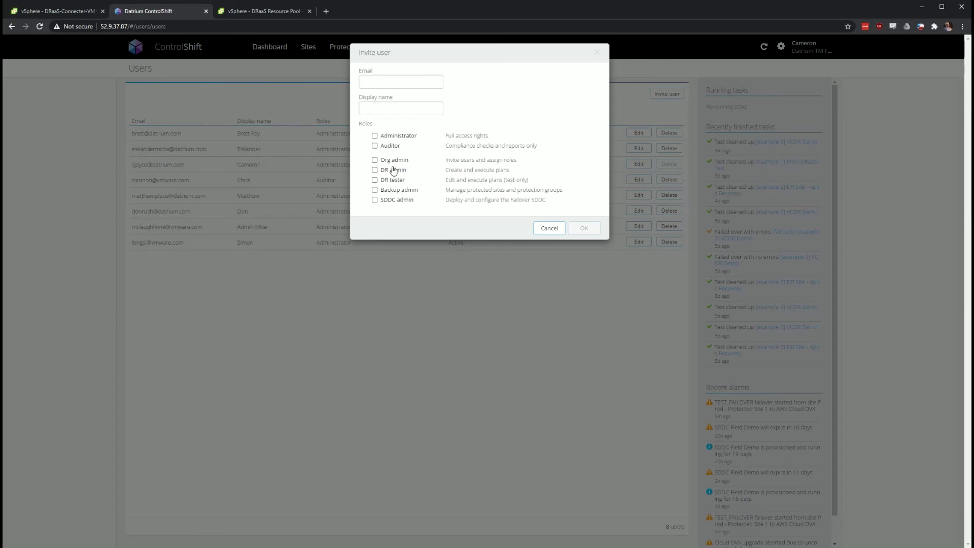
pyautogui.click(401, 137)
pyautogui.click(402, 136)
pyautogui.click(403, 182)
pyautogui.click(415, 191)
pyautogui.click(541, 229)
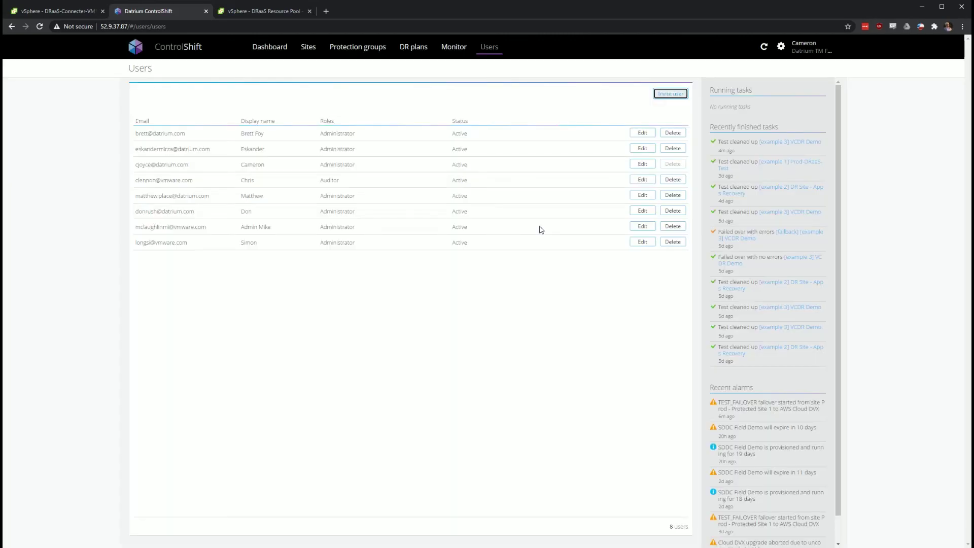
pyautogui.click(307, 322)
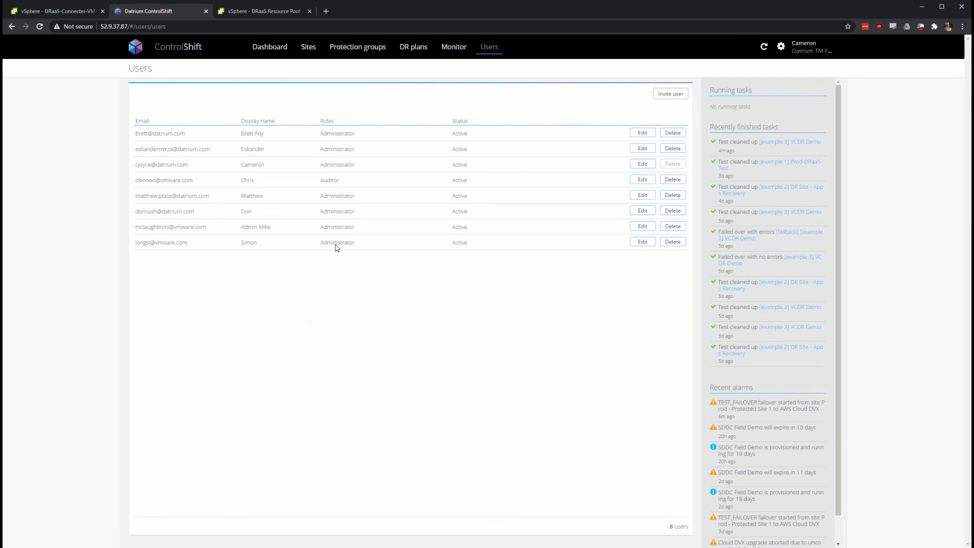